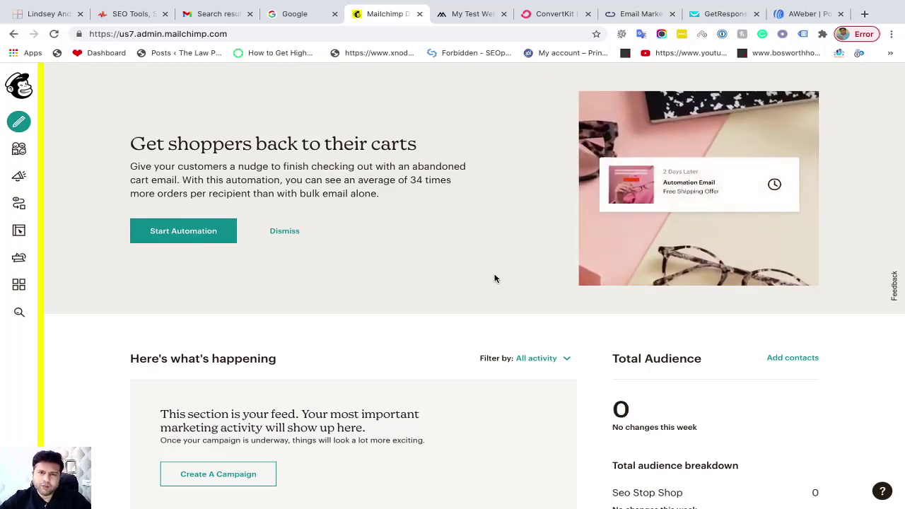
# Load the shop site's wp-admin dashboard in the My Test Web tab, then return to Mailchimp
pyautogui.click(469, 17)
pyautogui.click(251, 33)
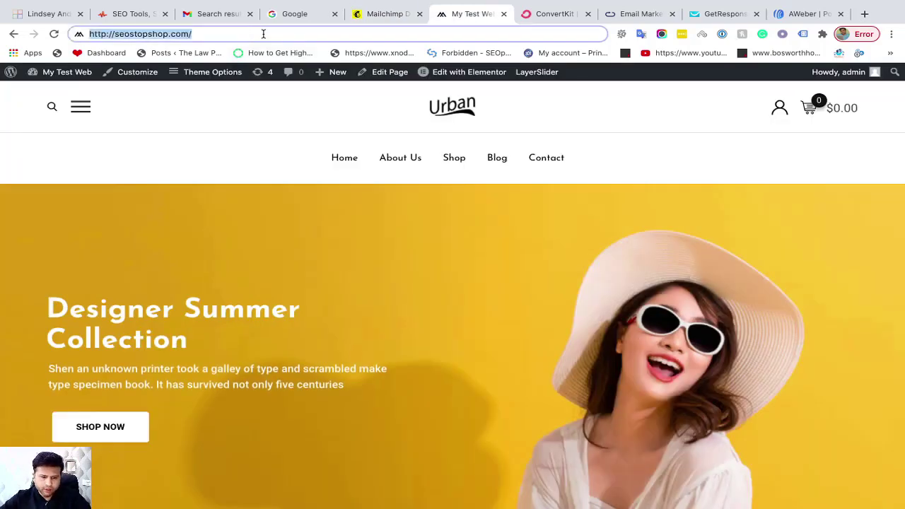
pyautogui.click(262, 34)
pyautogui.write('wp-admin')
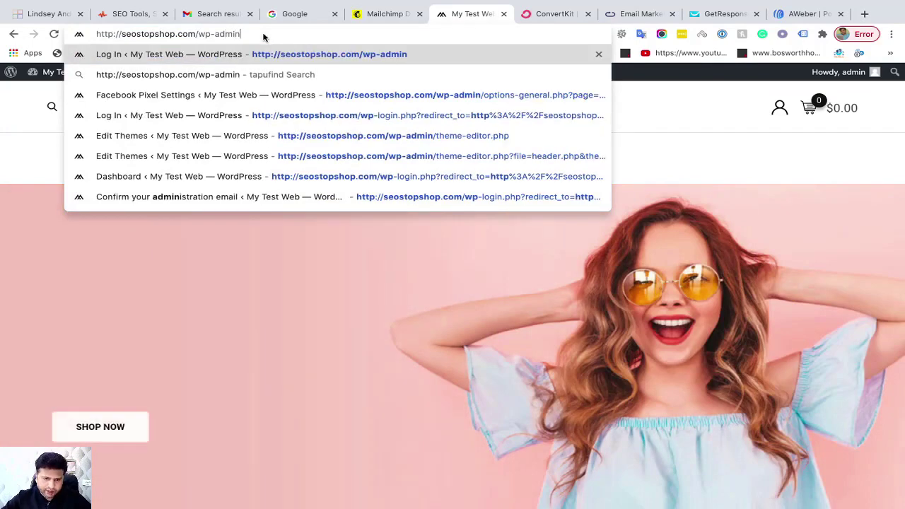
pyautogui.press('Return')
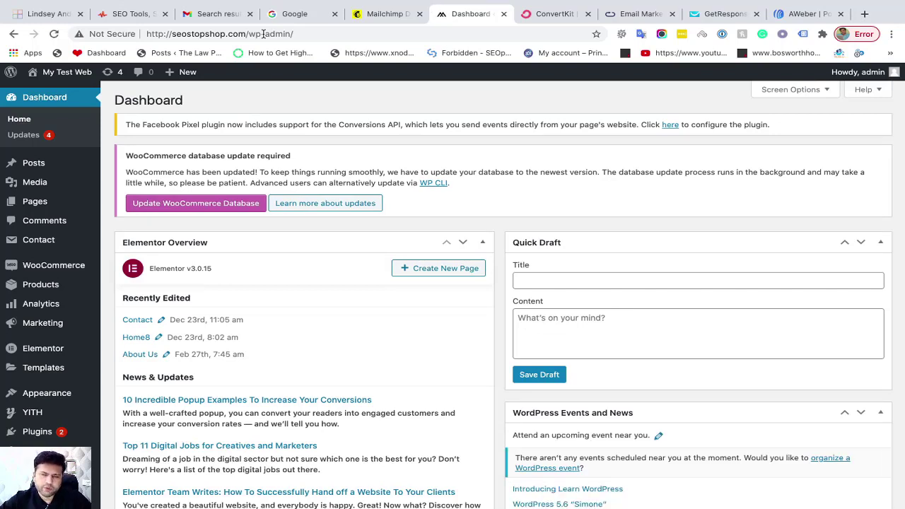
pyautogui.click(384, 16)
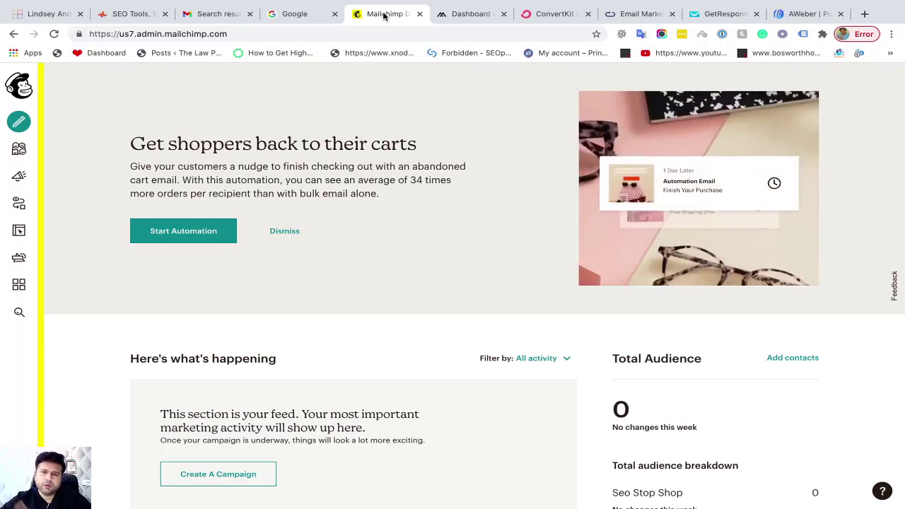
pyautogui.click(46, 14)
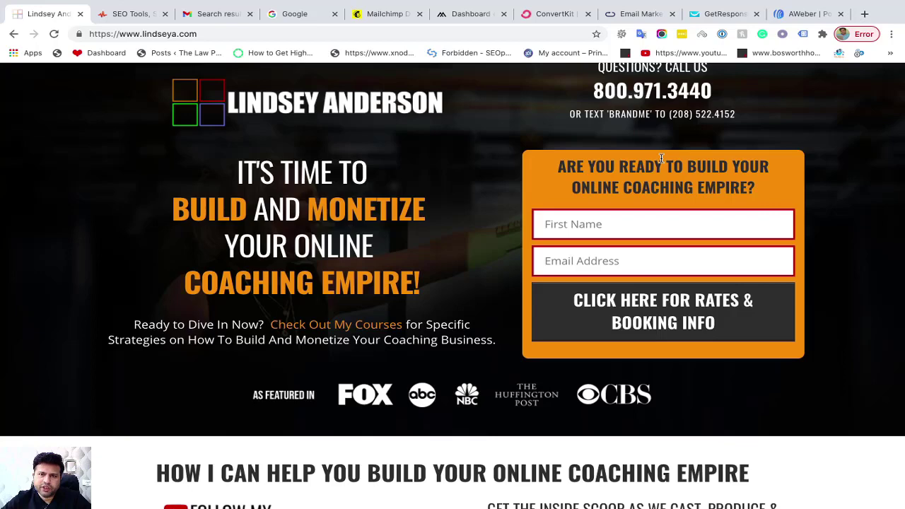
pyautogui.click(373, 14)
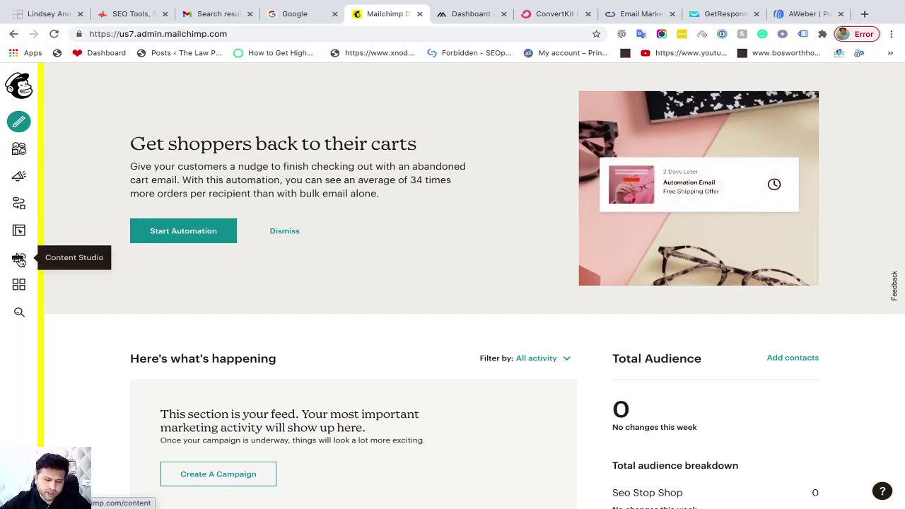
# Open Integrations from the sidebar and browse the app cards down to the E-commerce options
pyautogui.click(20, 286)
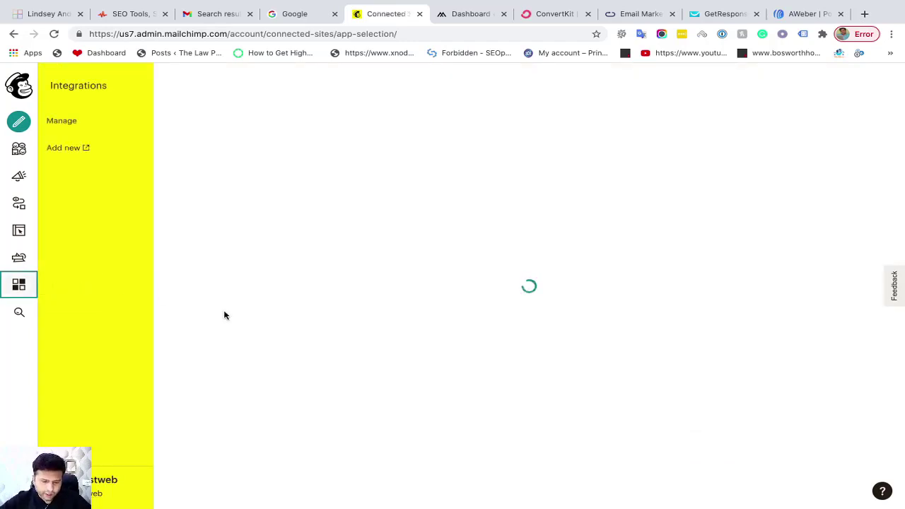
pyautogui.scroll(-3, 406, 309)
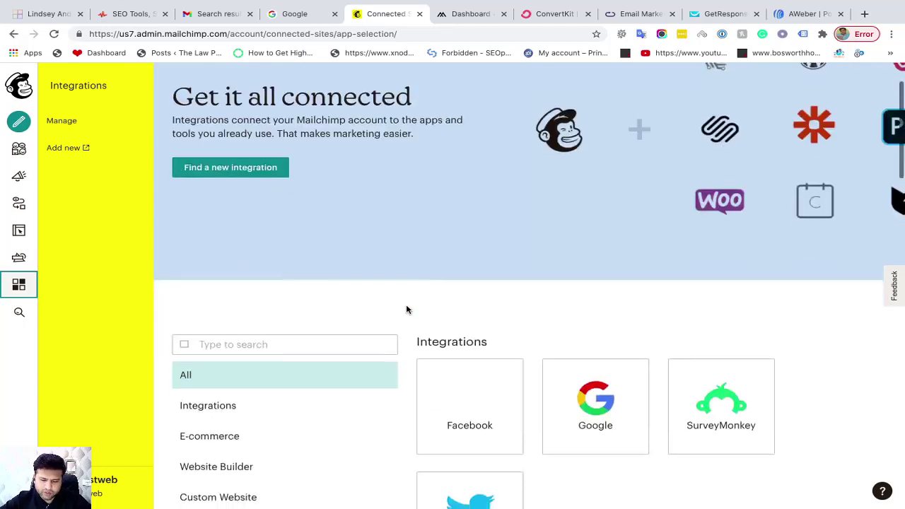
pyautogui.scroll(-2, 406, 309)
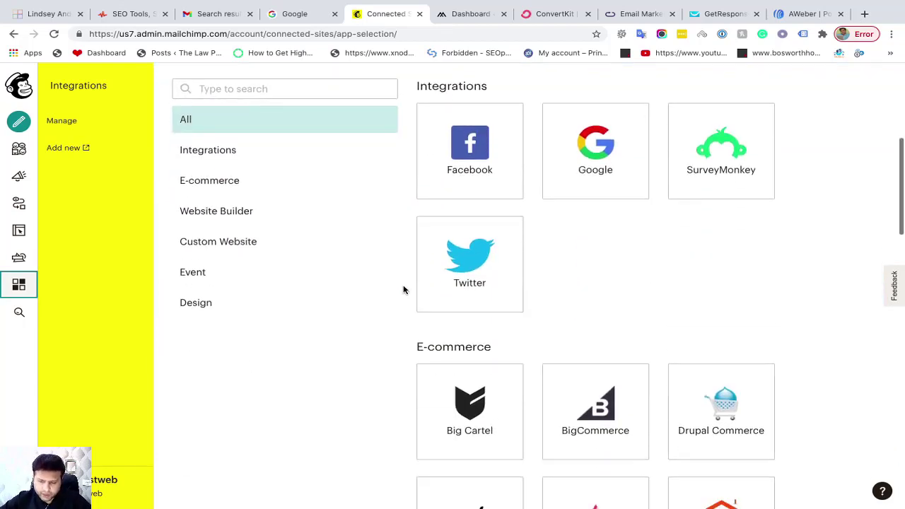
pyautogui.scroll(-3, 404, 289)
pyautogui.scroll(-8, 404, 290)
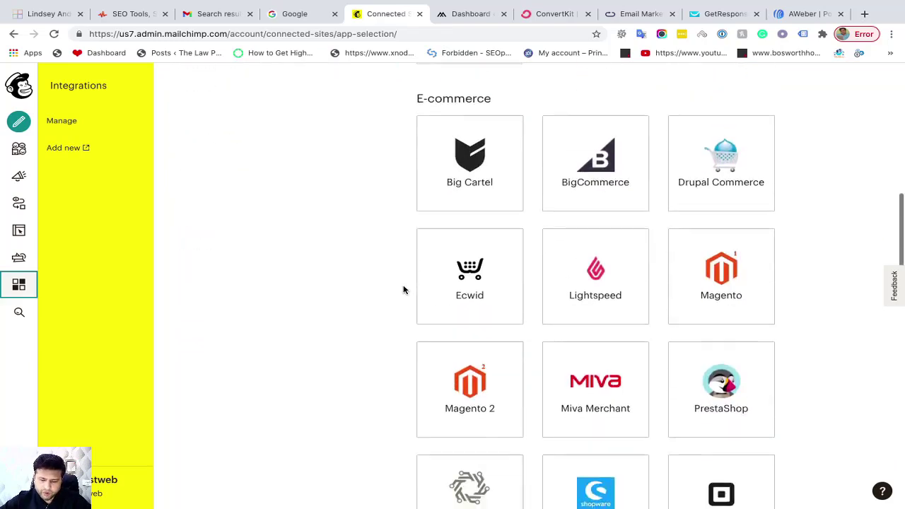
pyautogui.scroll(-2, 404, 289)
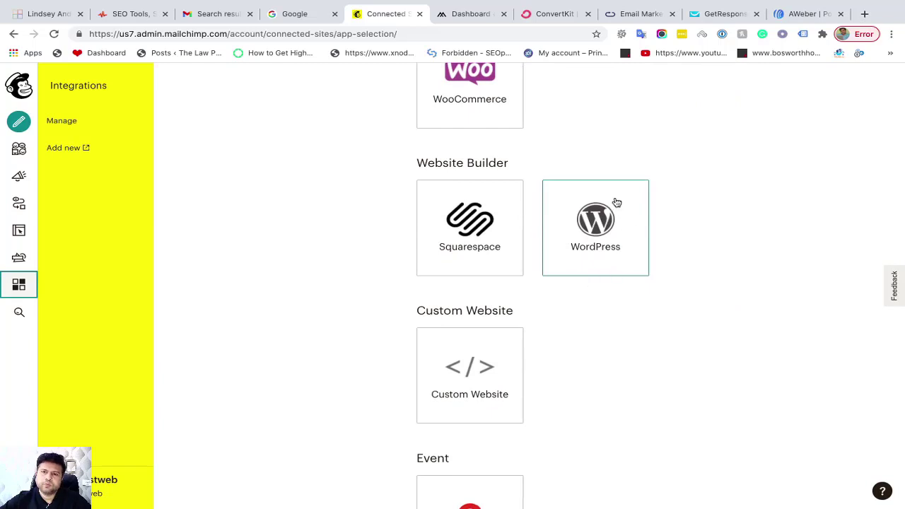
pyautogui.scroll(1, 675, 224)
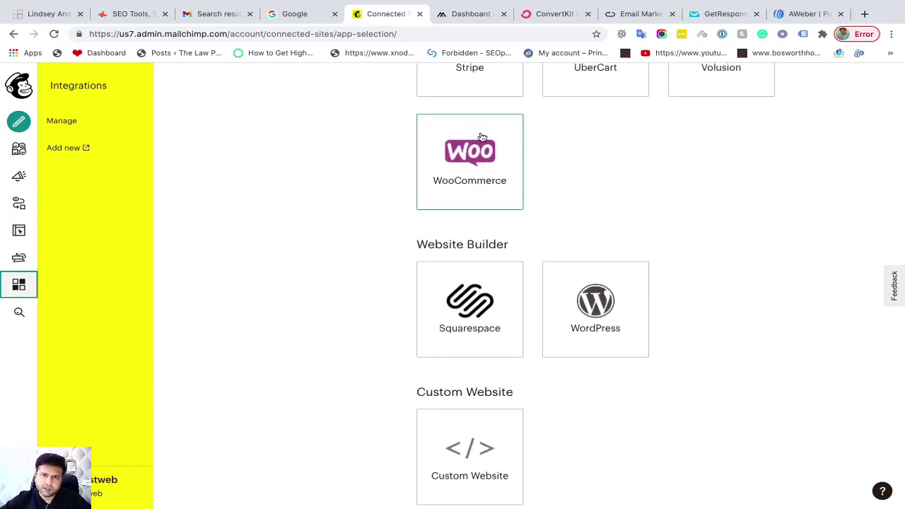
pyautogui.scroll(-2, 579, 282)
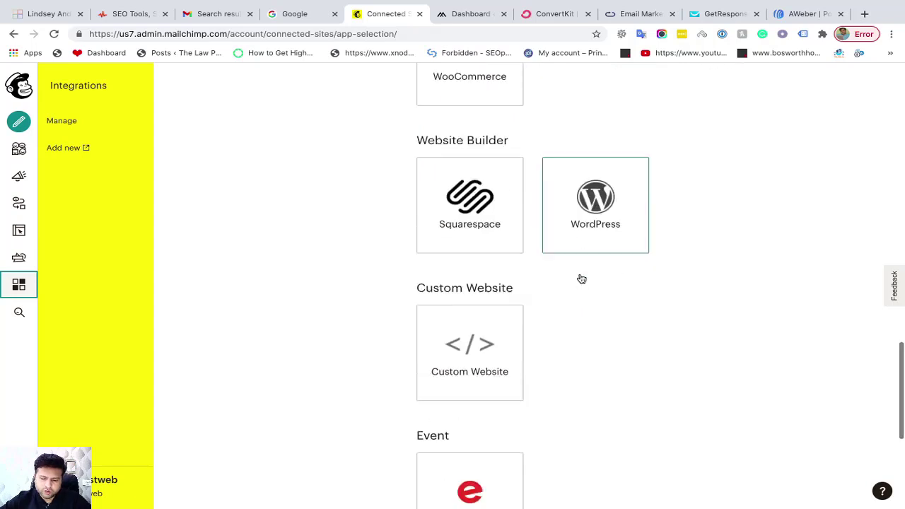
pyautogui.scroll(-3, 579, 278)
pyautogui.scroll(1, 452, 174)
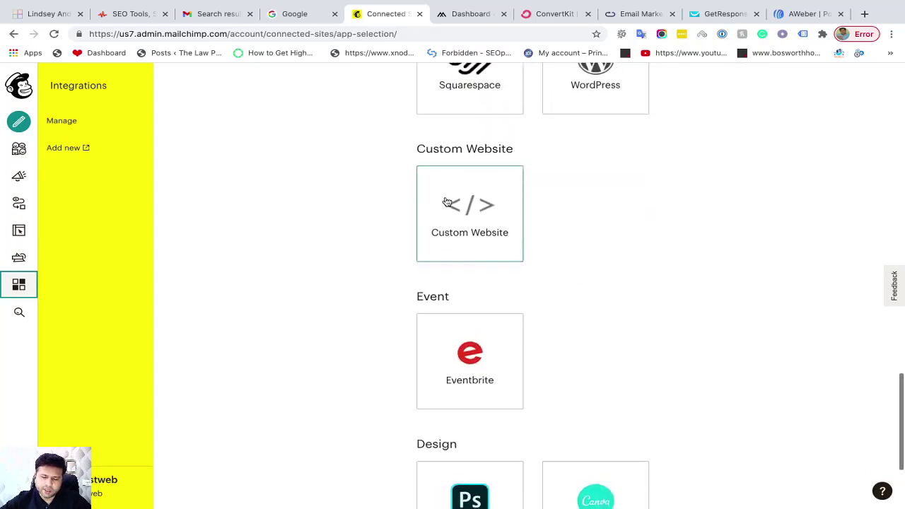
pyautogui.scroll(4, 655, 297)
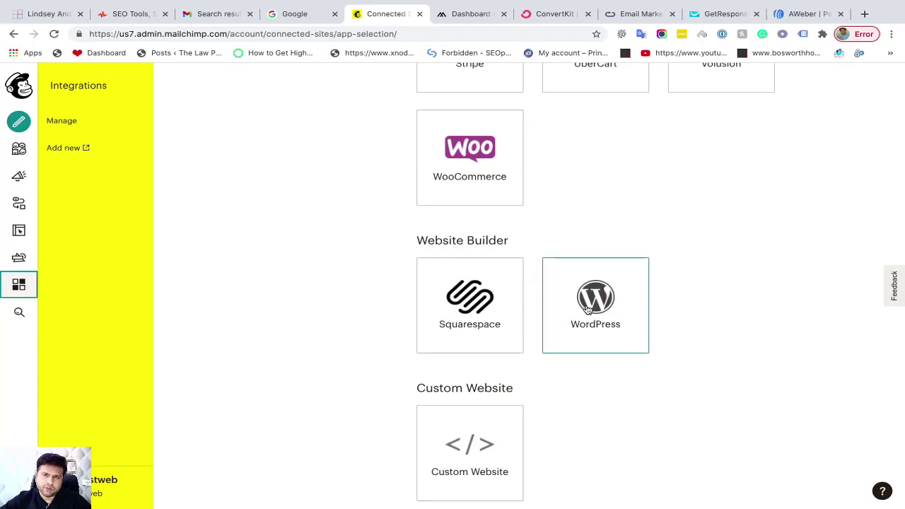
pyautogui.scroll(9, 586, 310)
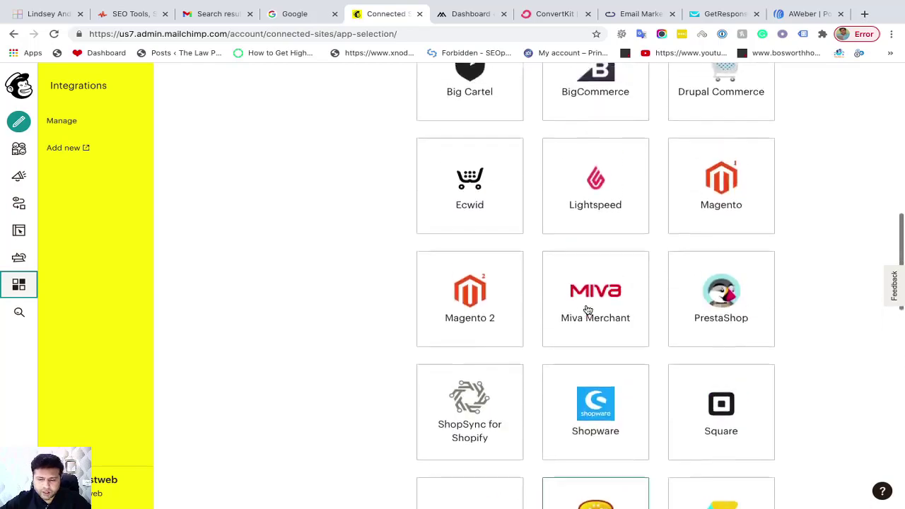
pyautogui.scroll(2, 586, 310)
pyautogui.scroll(-5, 587, 310)
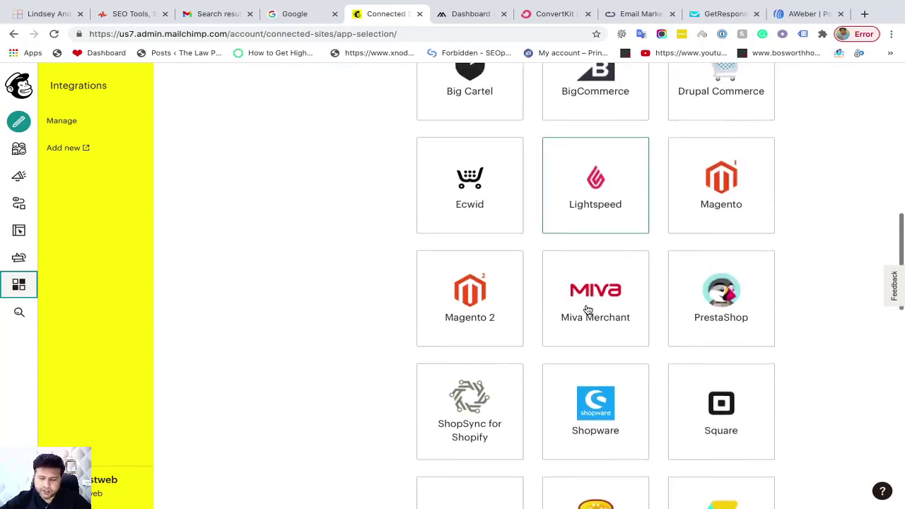
pyautogui.scroll(-6, 588, 309)
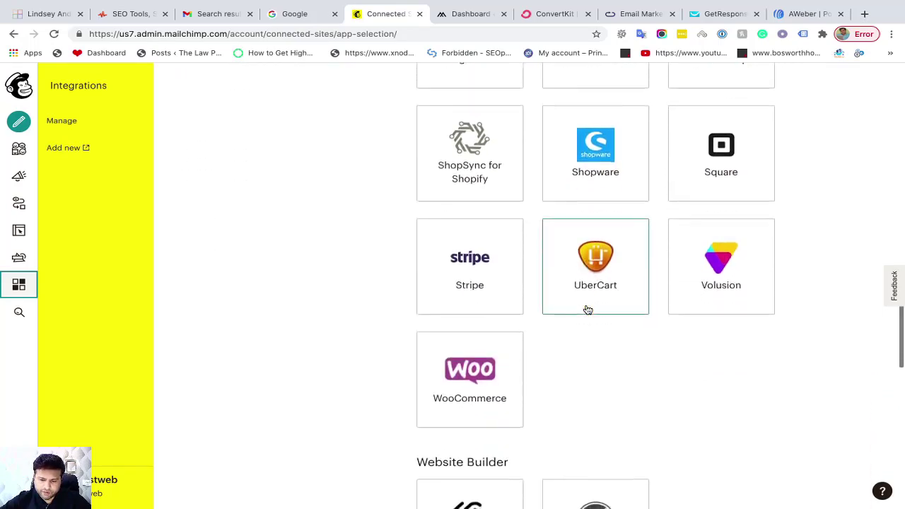
pyautogui.scroll(4, 587, 309)
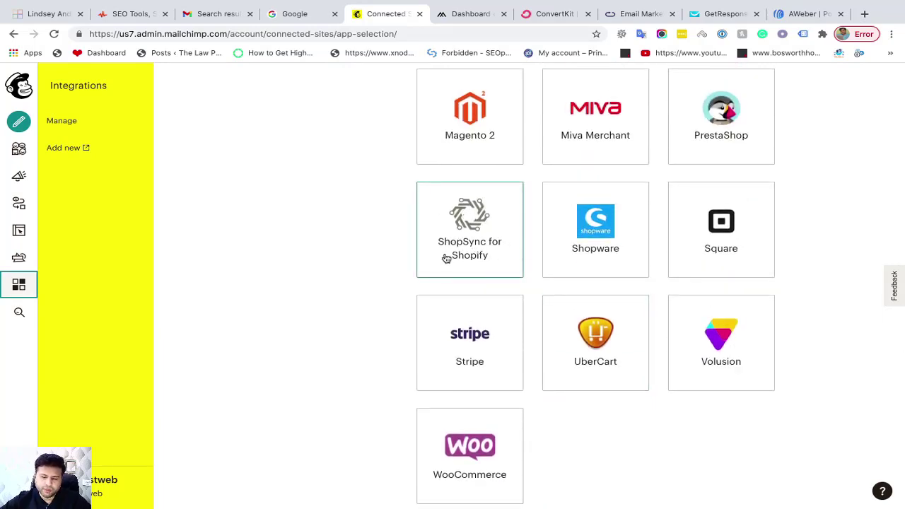
pyautogui.scroll(-10, 657, 283)
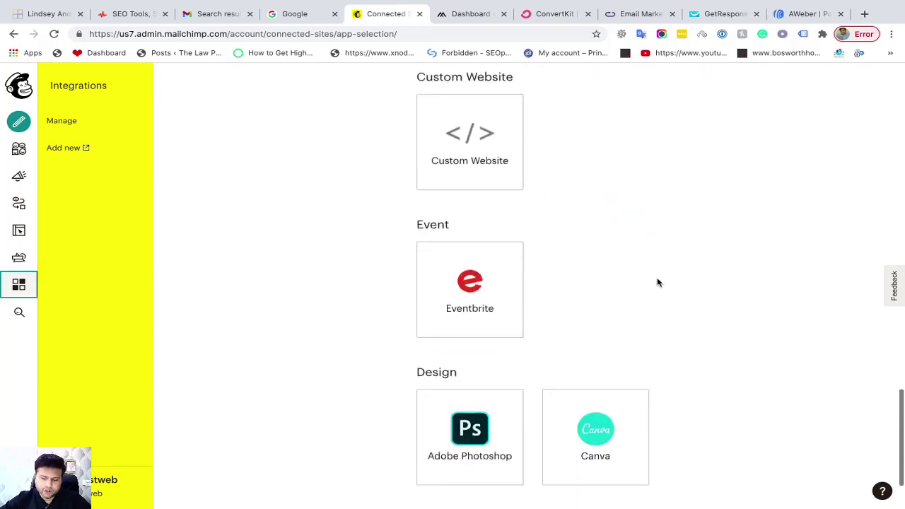
pyautogui.scroll(15, 657, 283)
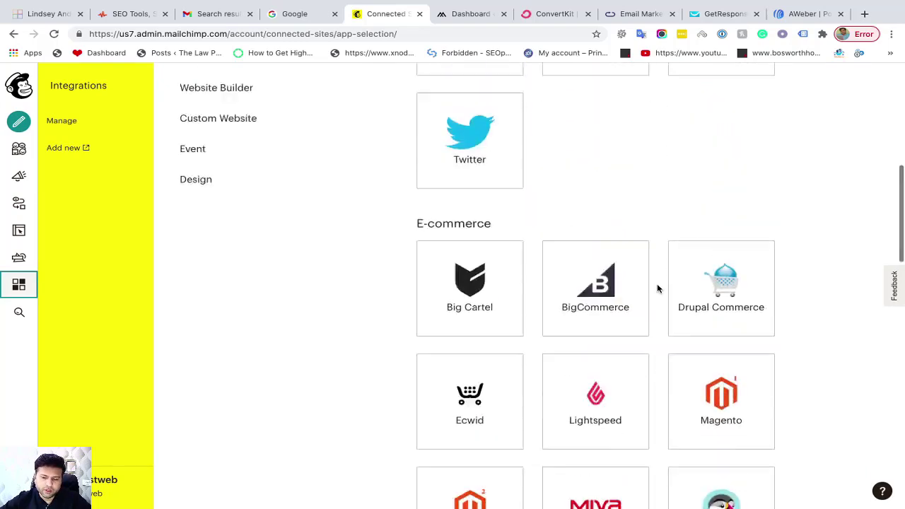
pyautogui.scroll(1, 657, 289)
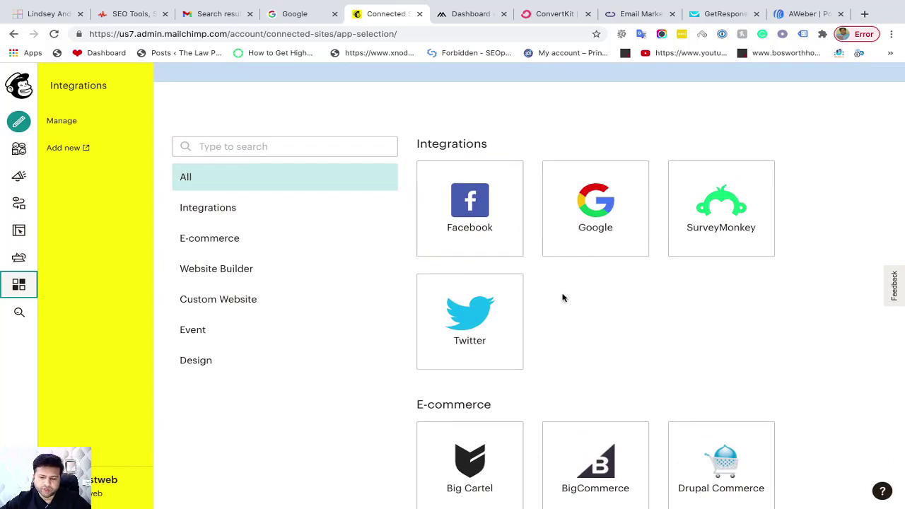
pyautogui.scroll(-4, 624, 402)
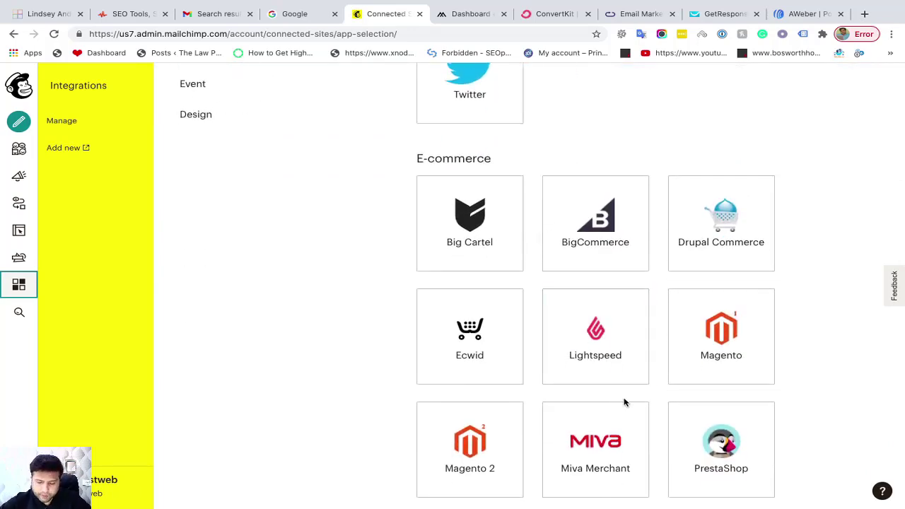
pyautogui.scroll(-9, 624, 403)
pyautogui.click(590, 341)
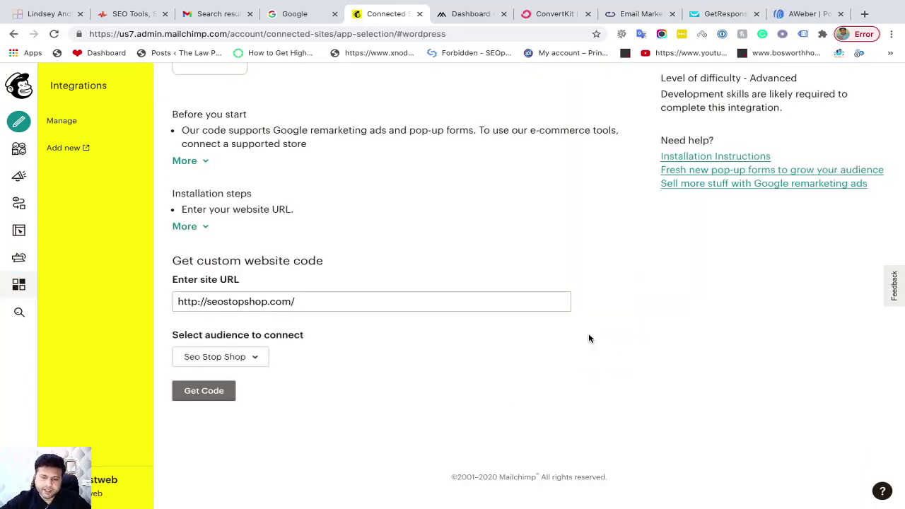
pyautogui.scroll(3, 360, 172)
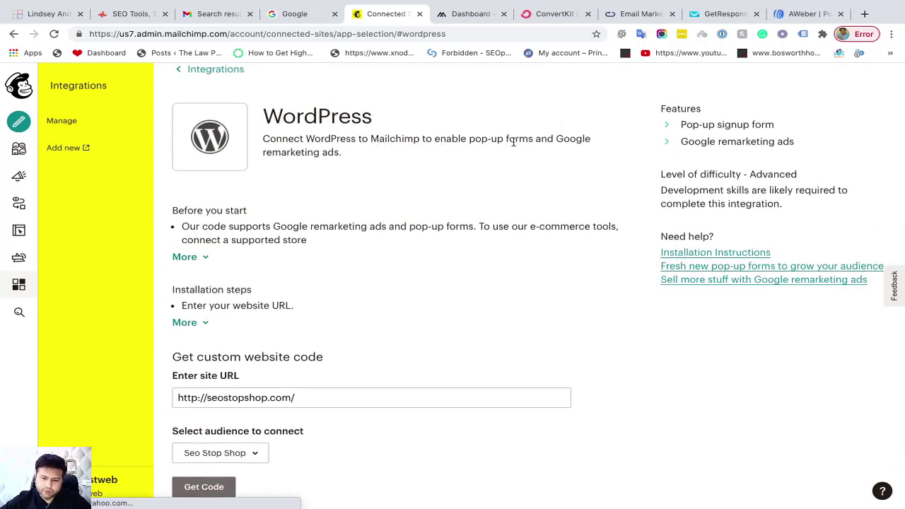
pyautogui.scroll(-3, 333, 183)
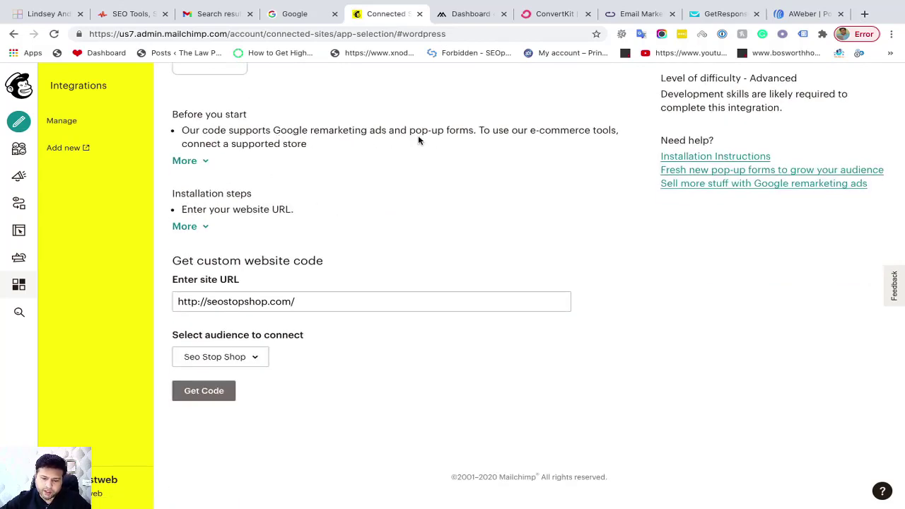
pyautogui.scroll(-1, 335, 188)
pyautogui.scroll(1, 335, 188)
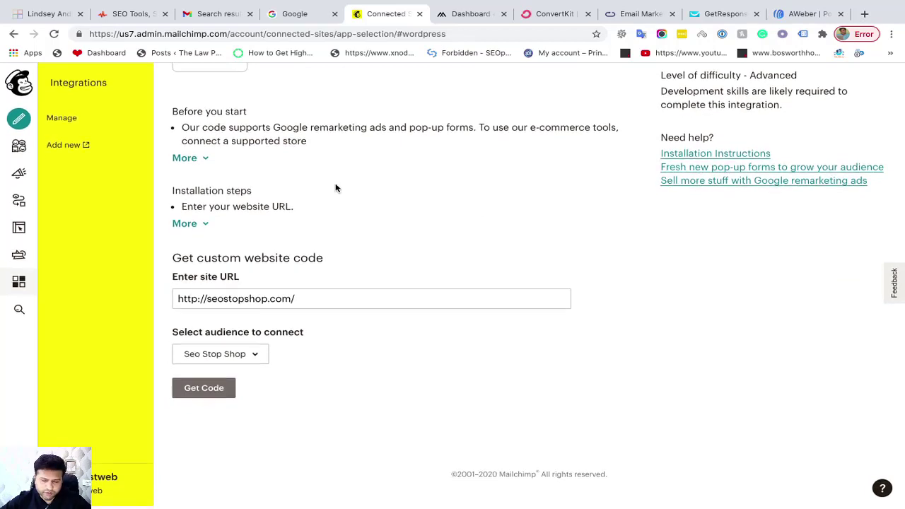
pyautogui.click(258, 358)
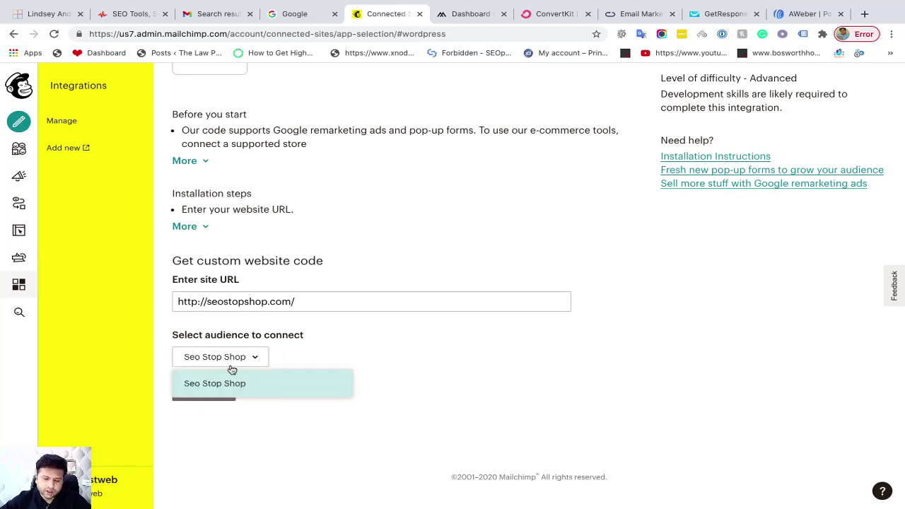
pyautogui.click(303, 358)
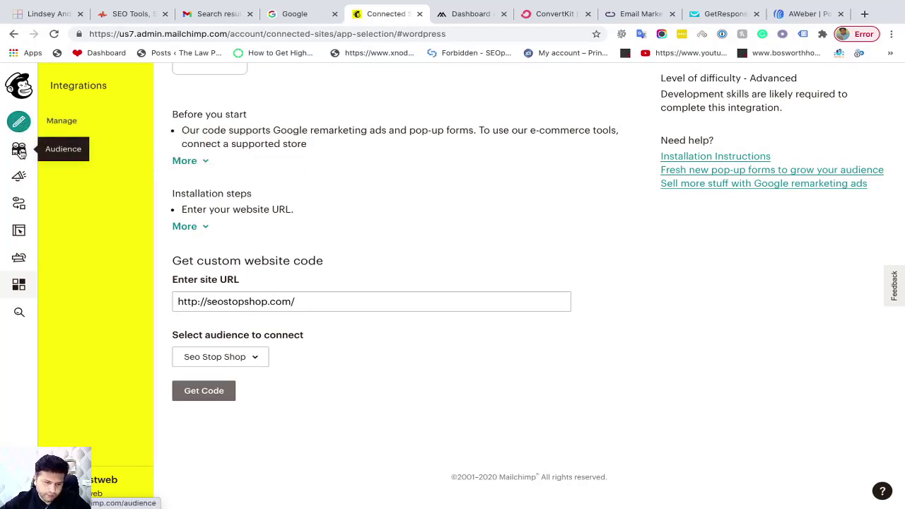
# Open the Audience dashboard for Seo Stop Shop from the sidebar
pyautogui.click(19, 150)
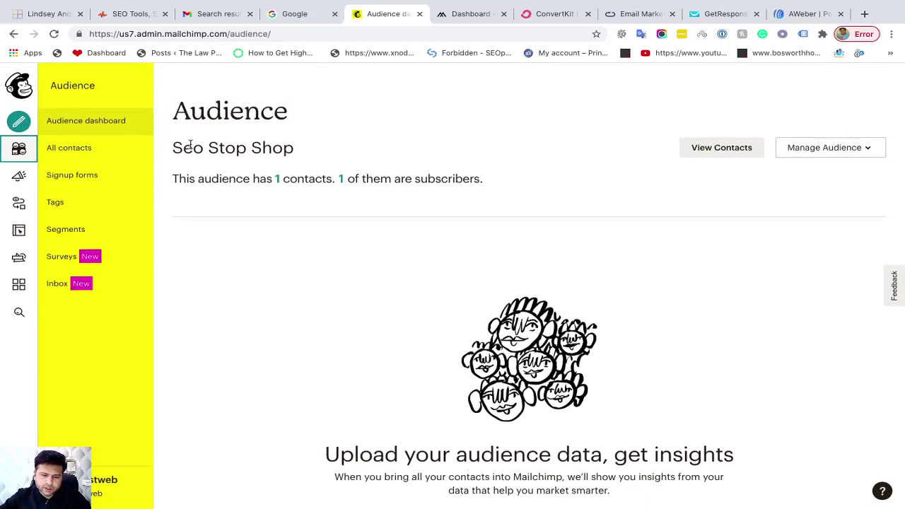
# Open the Seo Stop Shop All contacts list showing its one Subscribed contact
pyautogui.moveTo(172, 147); pyautogui.dragTo(308, 147)
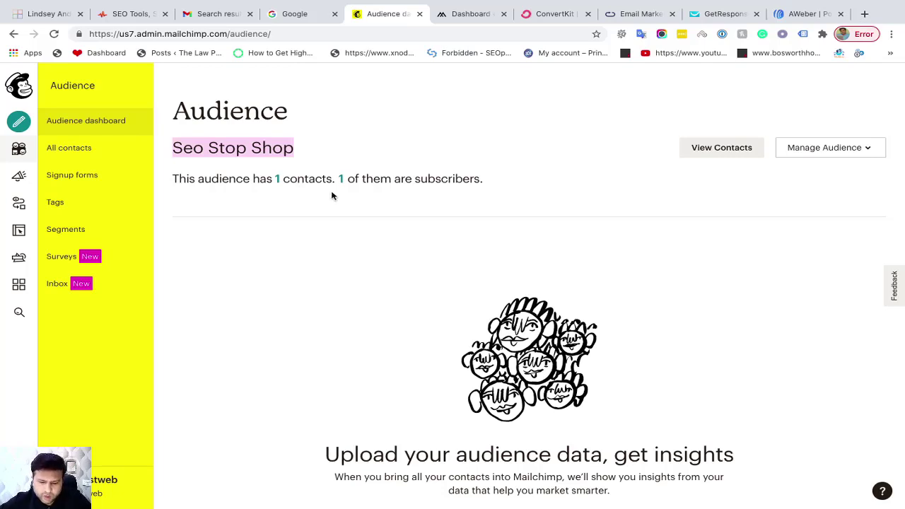
pyautogui.click(277, 180)
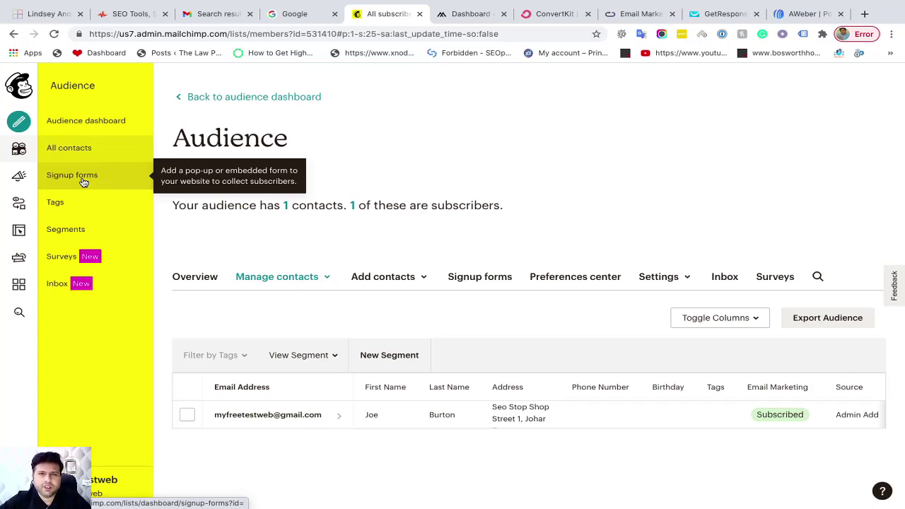
pyautogui.click(78, 183)
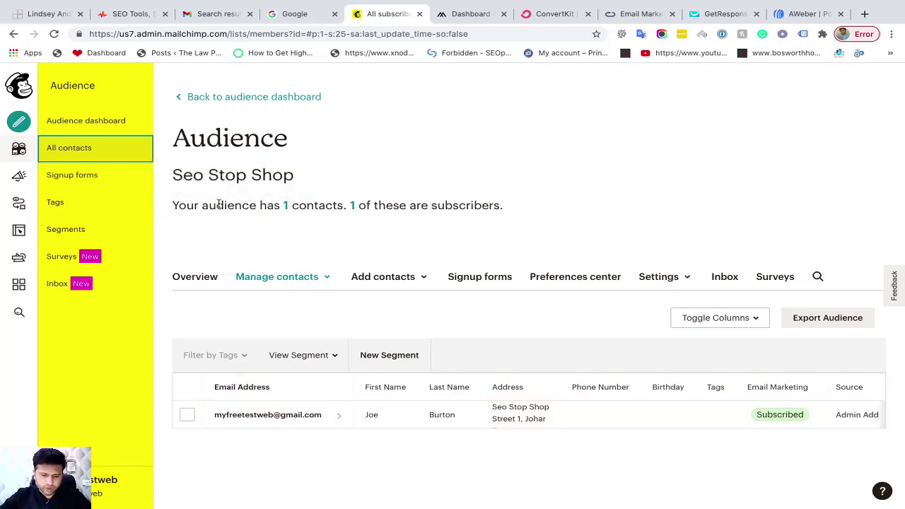
# Browse the audience's signup form types, then go to the example coaching website tab
pyautogui.click(483, 282)
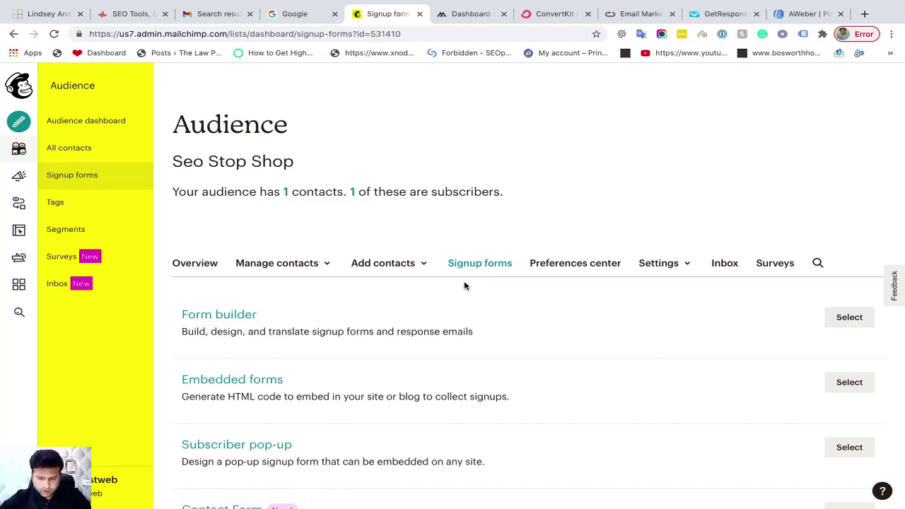
pyautogui.scroll(-1, 386, 318)
pyautogui.scroll(-1, 276, 284)
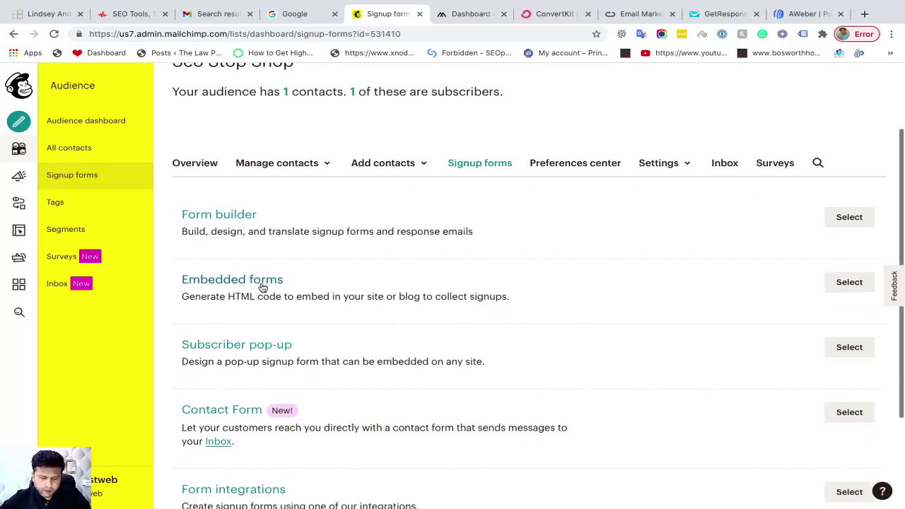
pyautogui.scroll(-2, 241, 258)
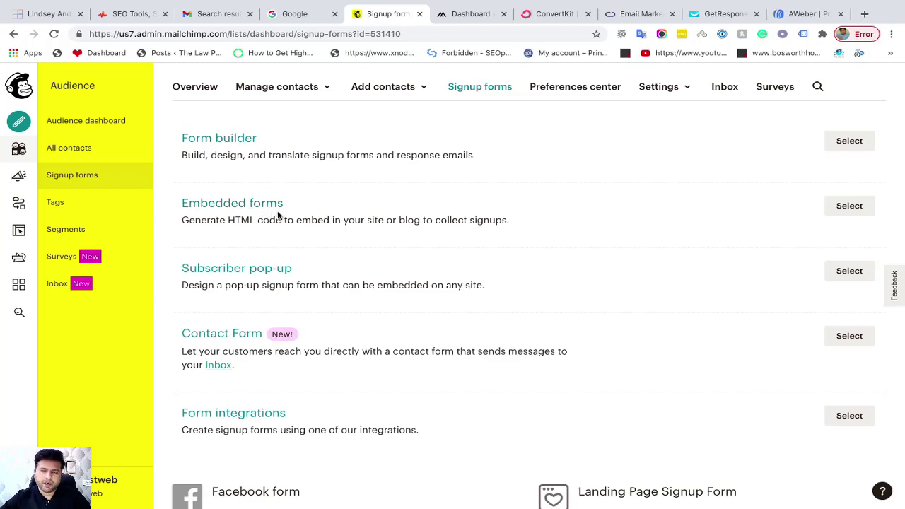
pyautogui.click(48, 13)
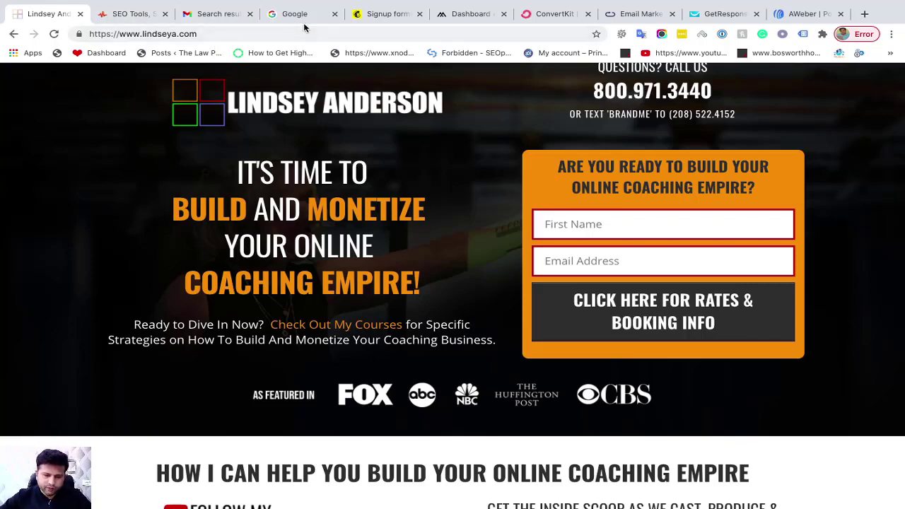
# Switch back to the Mailchimp Signup forms tab
pyautogui.click(375, 14)
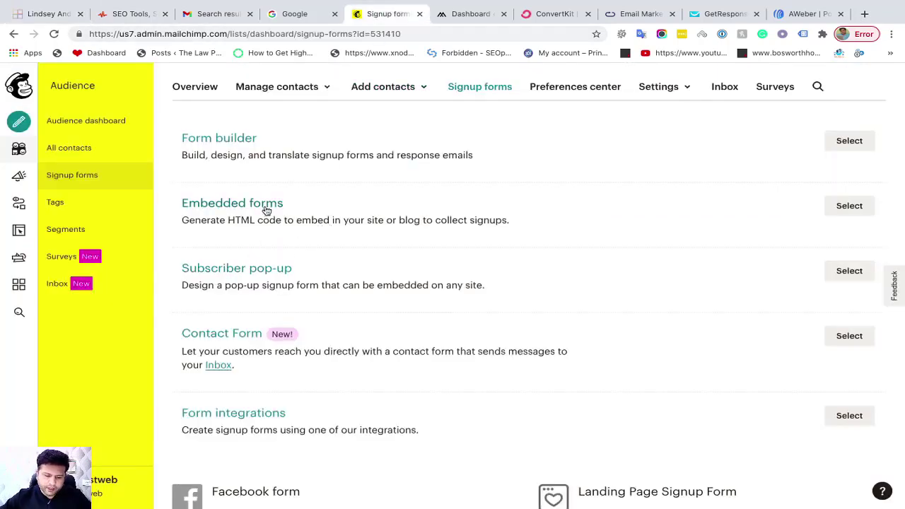
# Choose Form integrations on the Signup forms page to see Wufoo and Squarespace options
pyautogui.scroll(1, 576, 331)
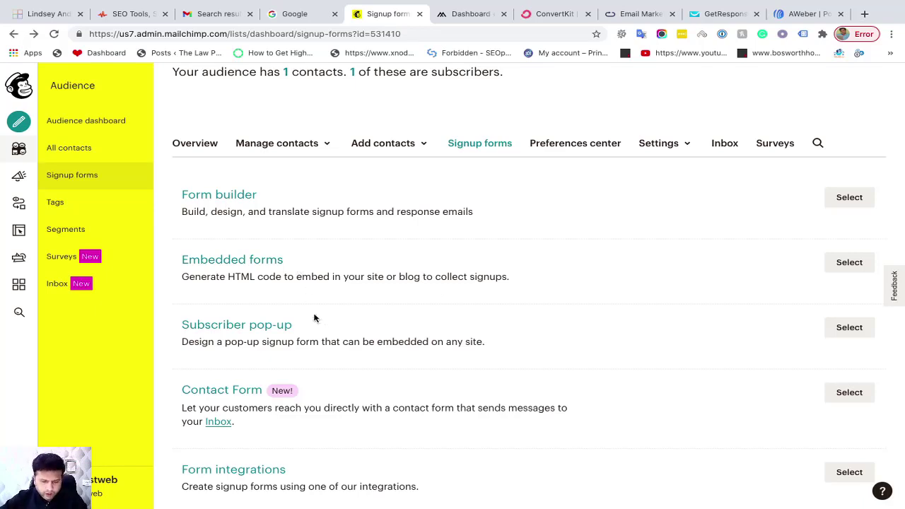
pyautogui.scroll(-2, 313, 317)
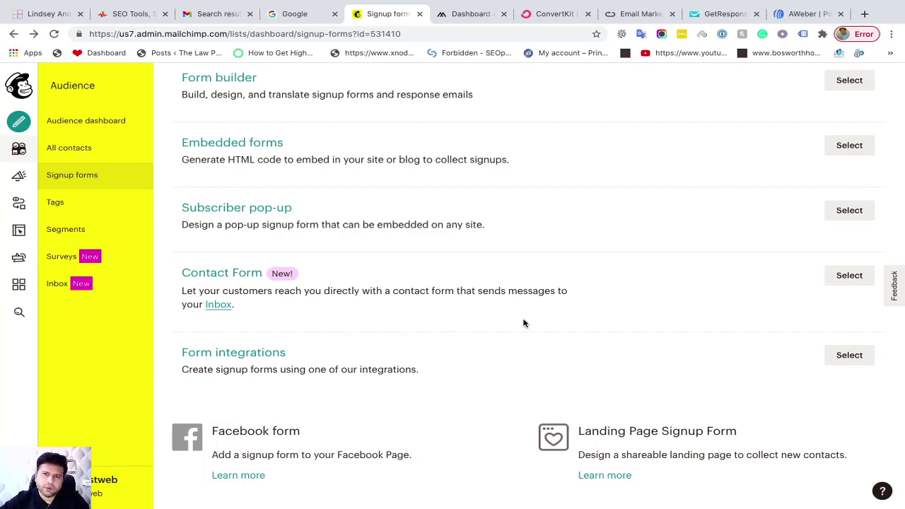
pyautogui.click(848, 360)
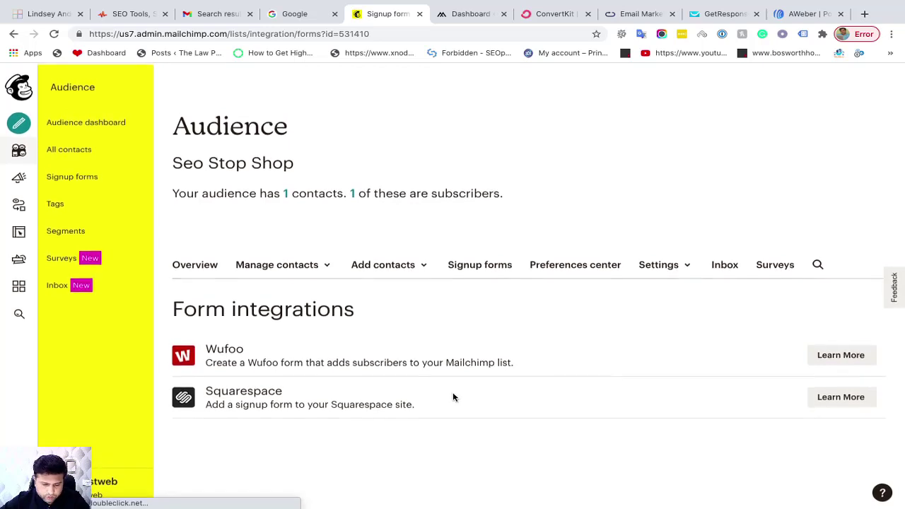
# Return to the Seo Stop Shop Signup forms overview listing Form builder, Embedded forms and Subscriber pop-up
pyautogui.click(479, 265)
pyautogui.scroll(-2, 390, 308)
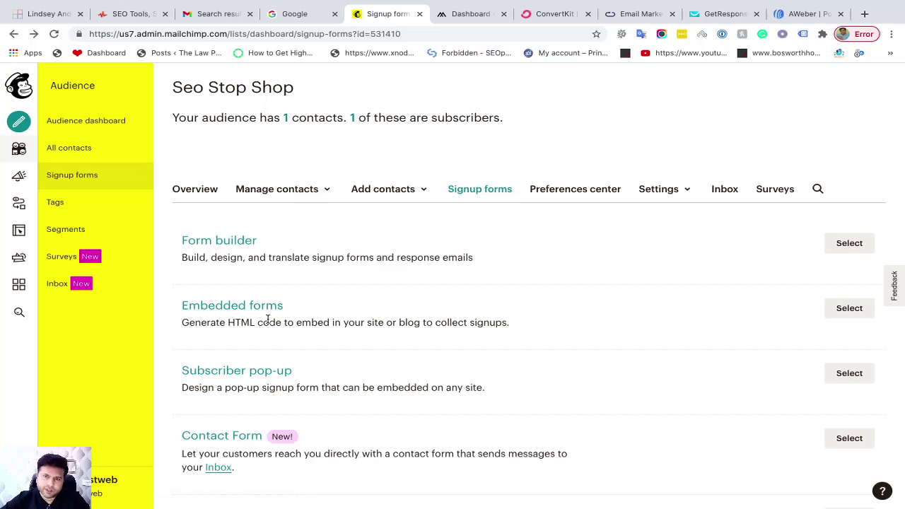
pyautogui.scroll(-2, 268, 319)
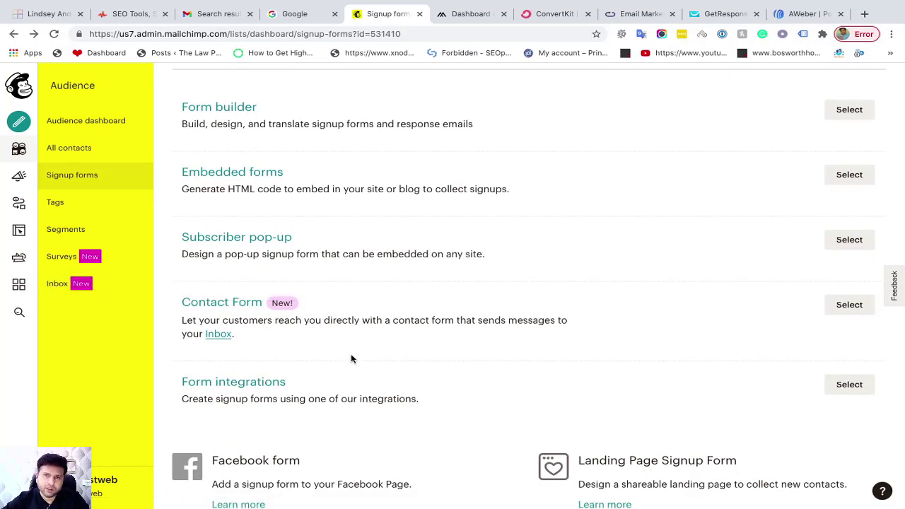
pyautogui.scroll(1, 427, 344)
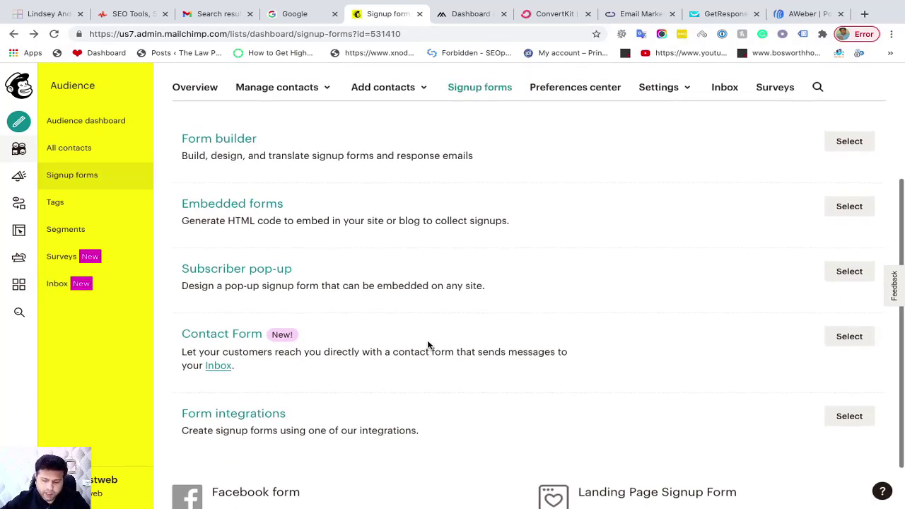
pyautogui.scroll(-2, 427, 344)
pyautogui.scroll(2, 427, 344)
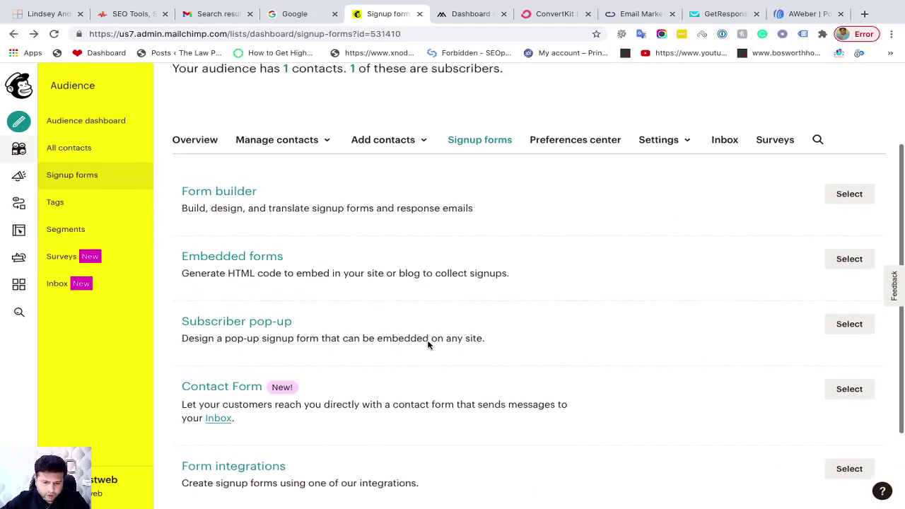
pyautogui.scroll(-1, 427, 344)
pyautogui.scroll(1, 427, 344)
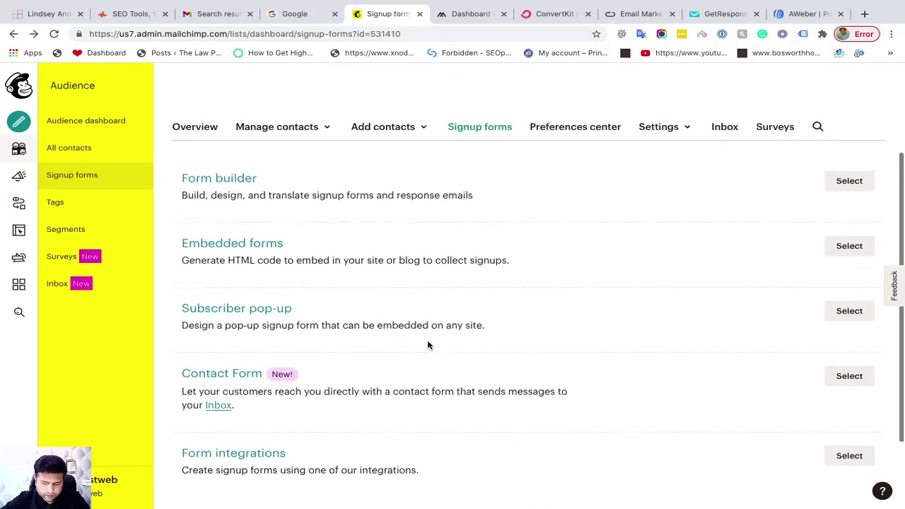
pyautogui.scroll(-2, 427, 344)
pyautogui.scroll(2, 427, 344)
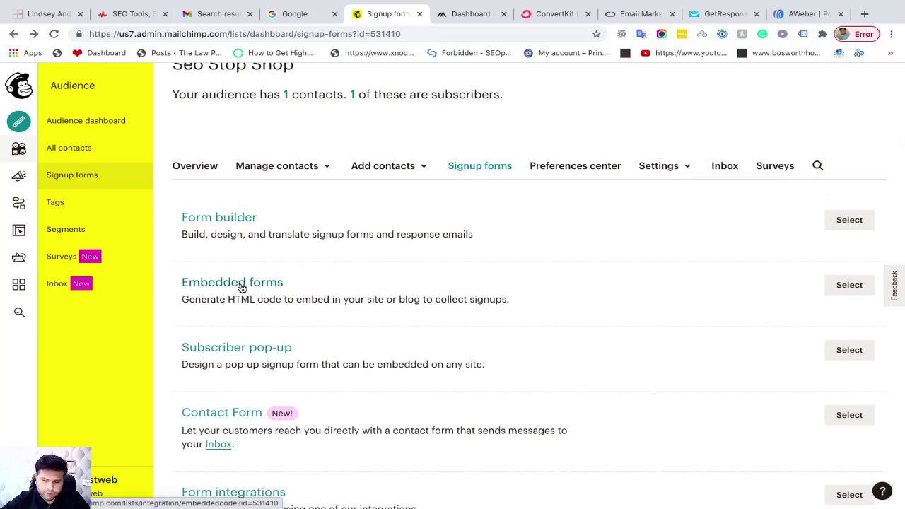
# Choose Embedded forms and review the Classic form's options, preview and HTML embed code
pyautogui.click(849, 285)
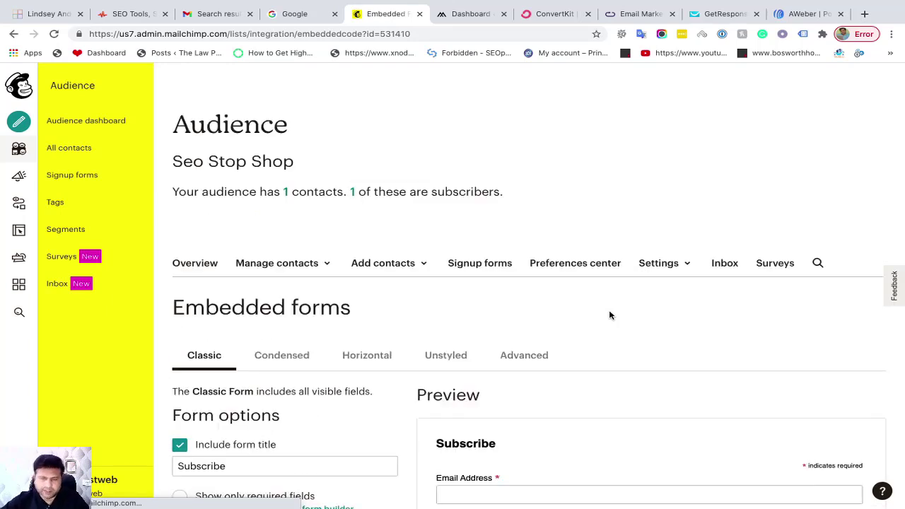
pyautogui.scroll(-3, 610, 315)
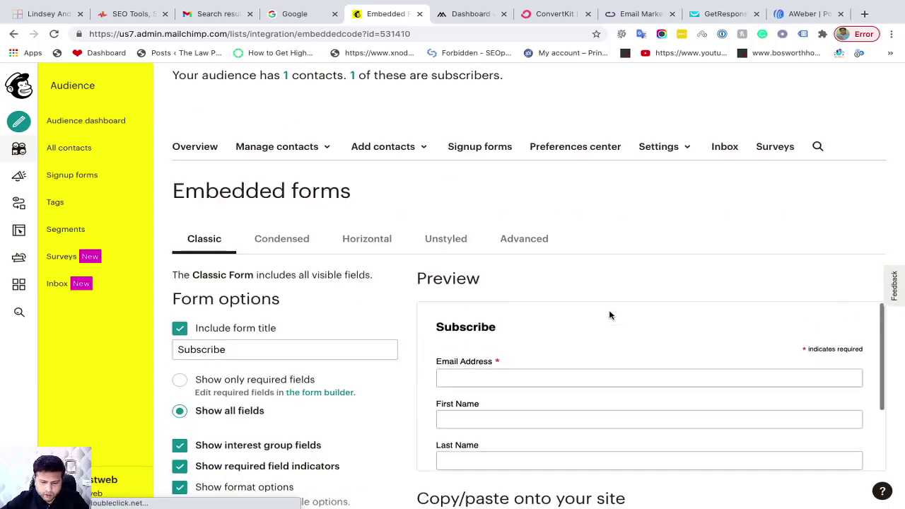
pyautogui.scroll(-2, 375, 290)
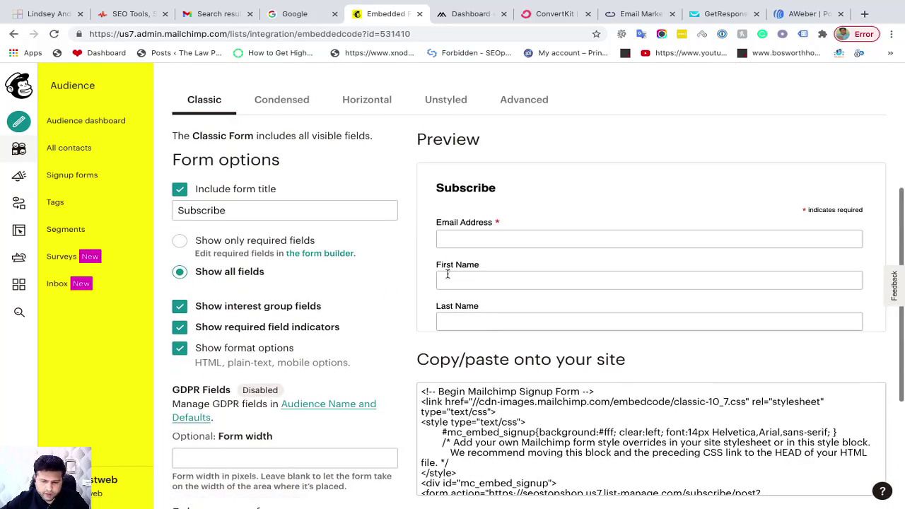
pyautogui.scroll(-3, 455, 278)
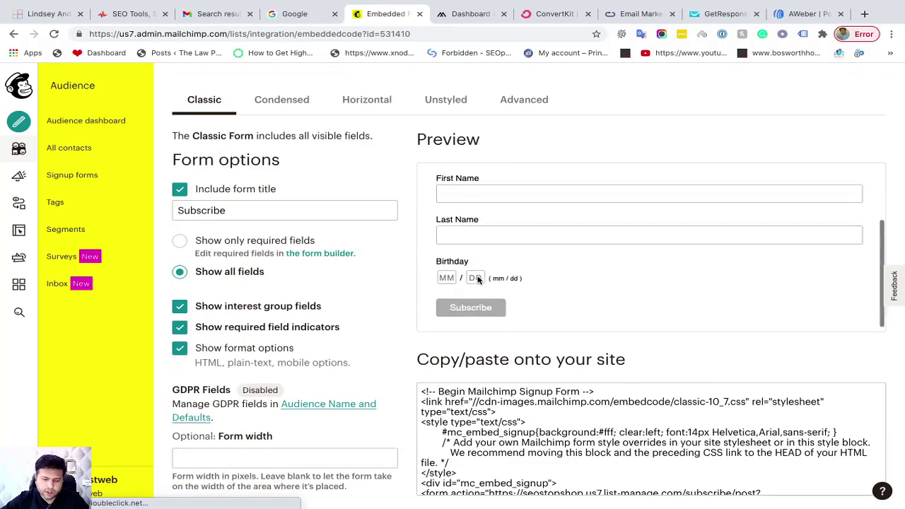
pyautogui.scroll(-1, 477, 279)
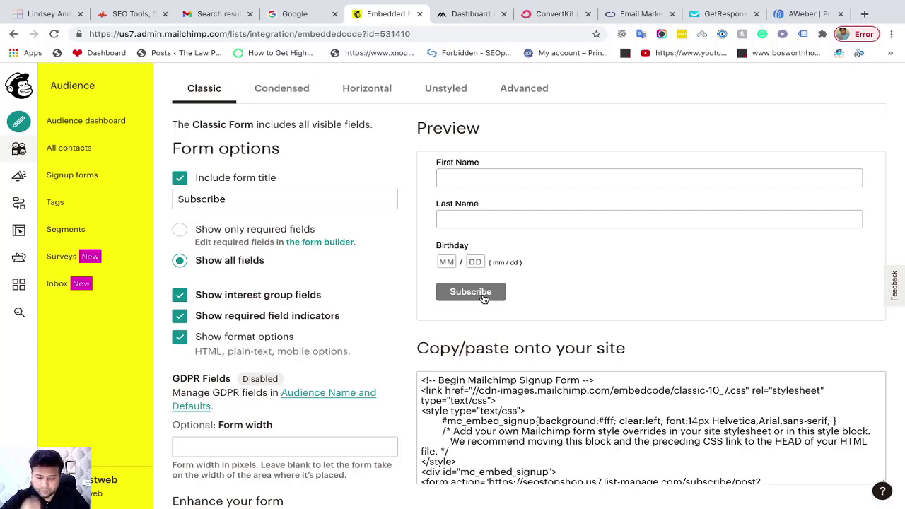
pyautogui.scroll(2, 403, 247)
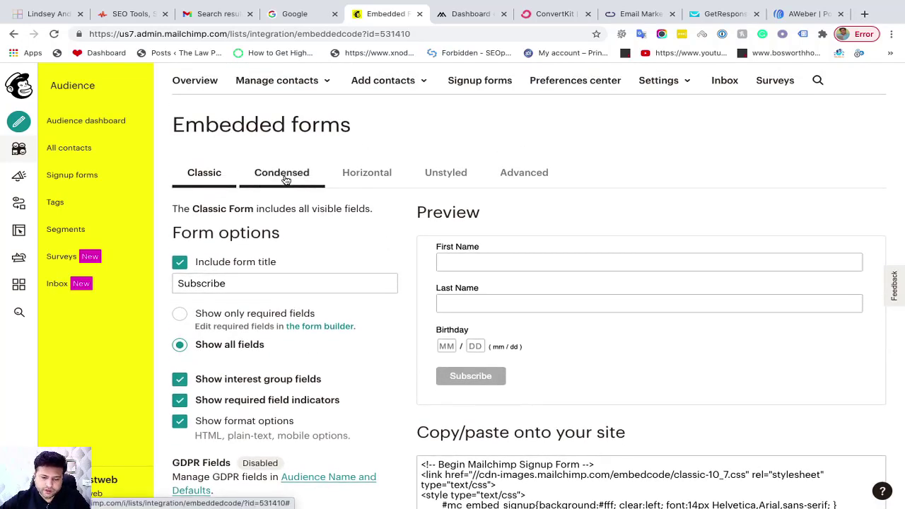
# Preview the Condensed, Horizontal and Unstyled embedded form styles
pyautogui.click(285, 179)
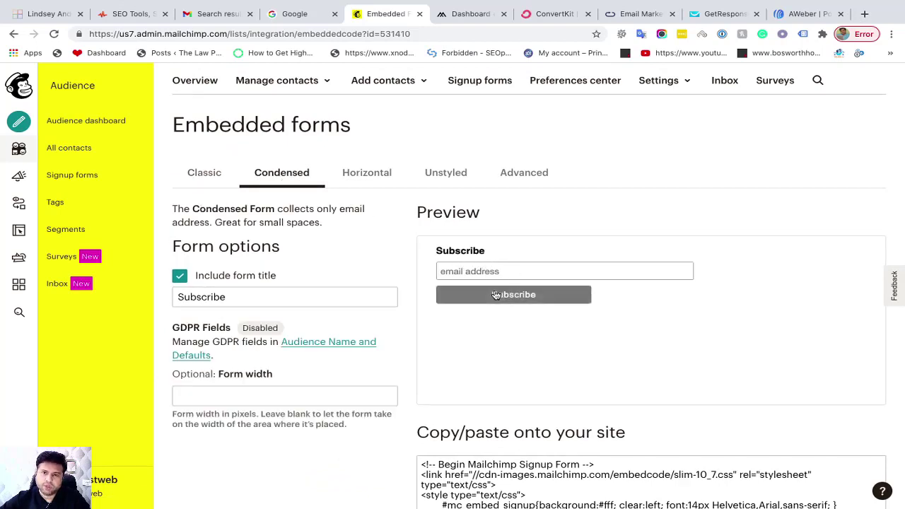
pyautogui.click(373, 172)
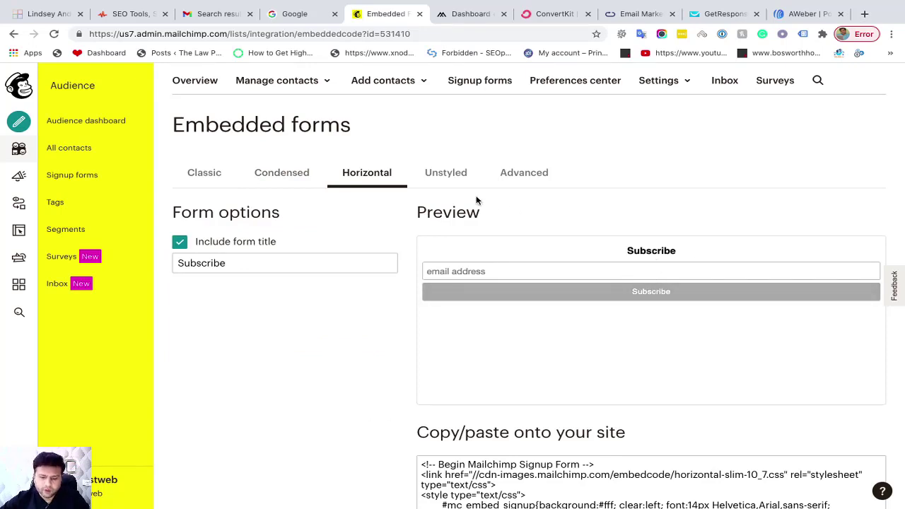
pyautogui.click(450, 181)
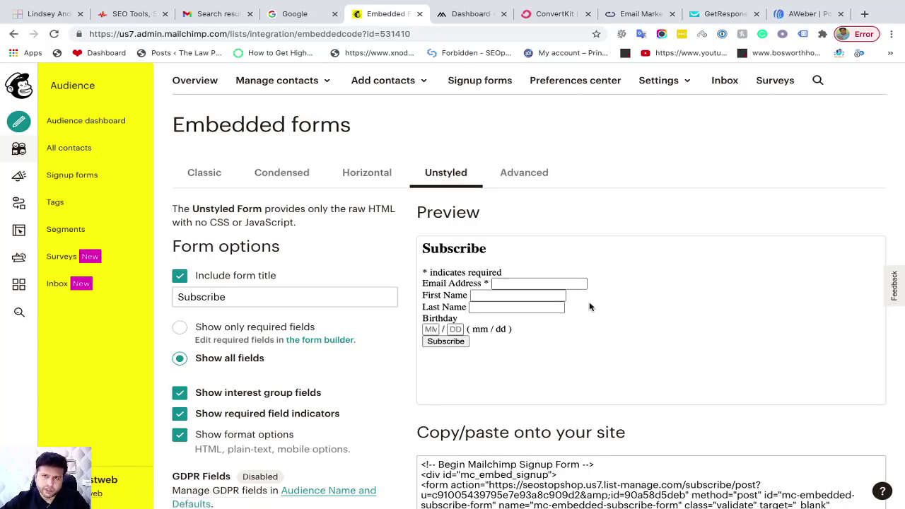
pyautogui.scroll(-3, 589, 338)
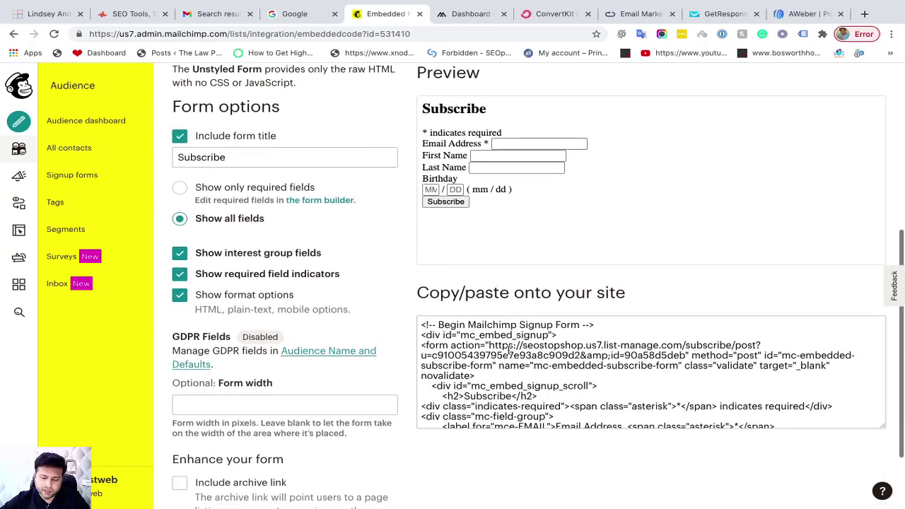
pyautogui.scroll(-1, 513, 345)
pyautogui.scroll(-5, 513, 345)
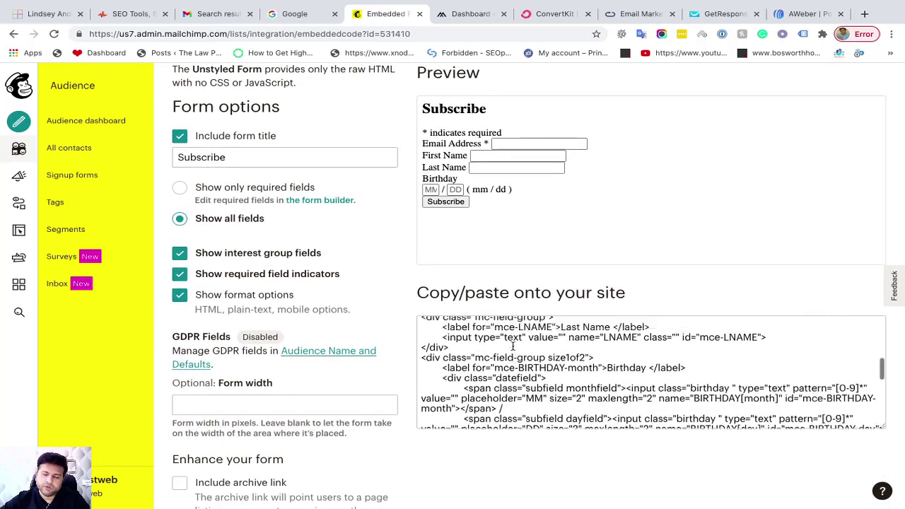
pyautogui.scroll(10, 513, 345)
pyautogui.scroll(3, 577, 257)
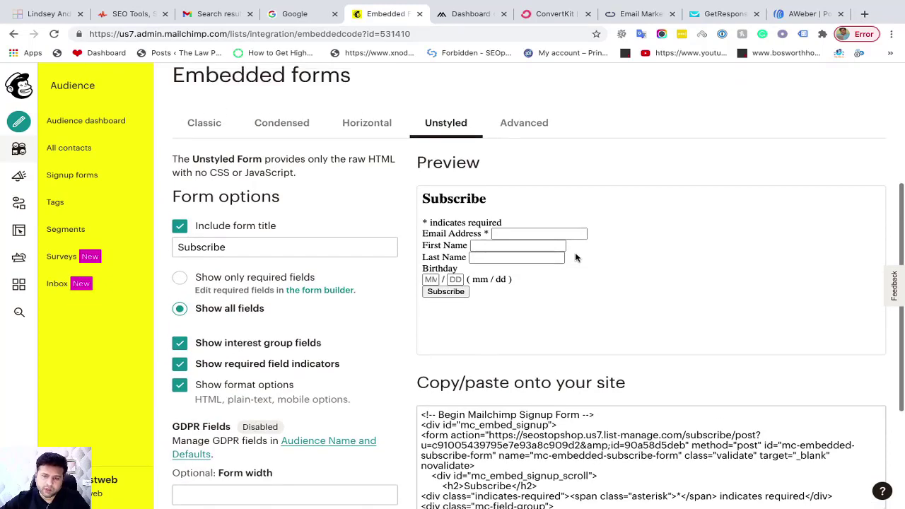
# Look over the Advanced embedded form options
pyautogui.click(527, 123)
pyautogui.scroll(-1, 485, 321)
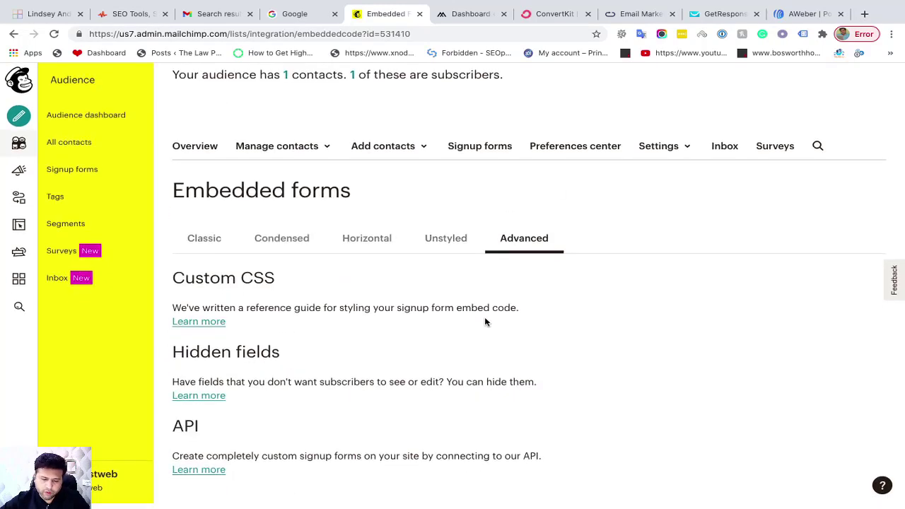
pyautogui.scroll(1, 327, 279)
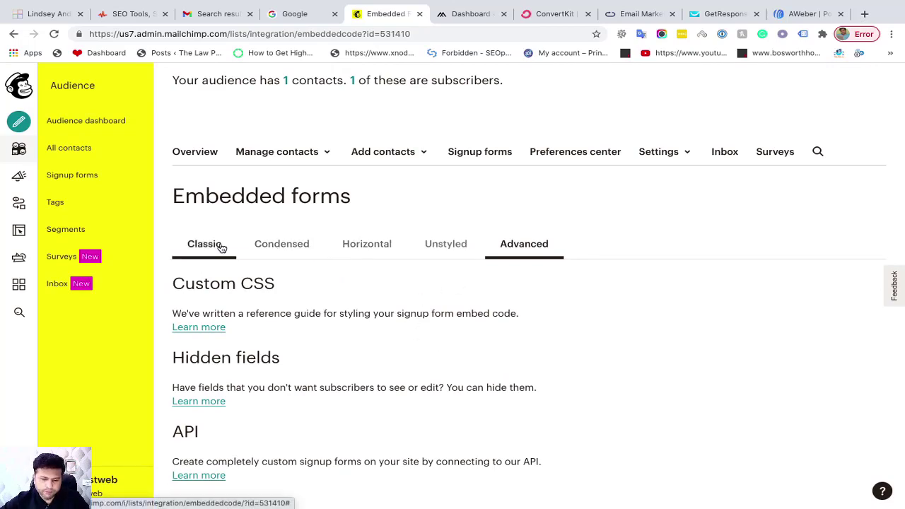
pyautogui.scroll(-1, 373, 327)
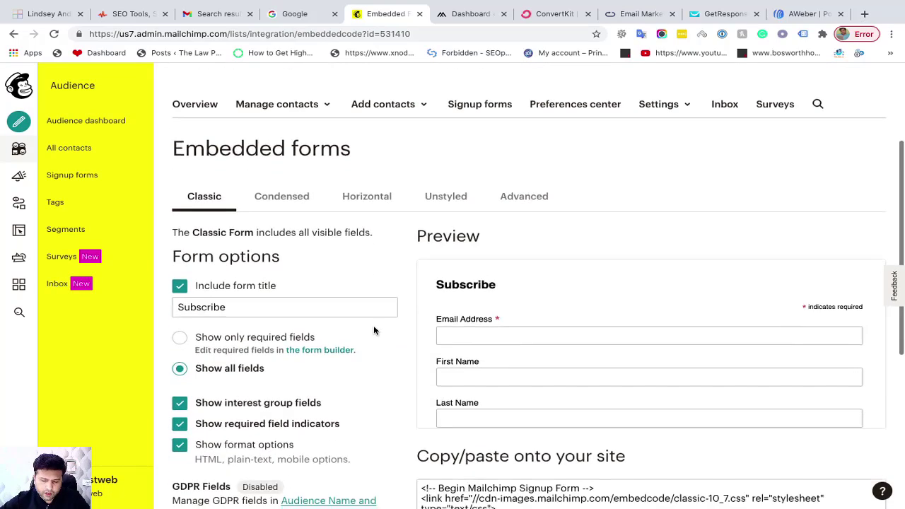
pyautogui.scroll(-1, 373, 325)
pyautogui.scroll(-1, 466, 281)
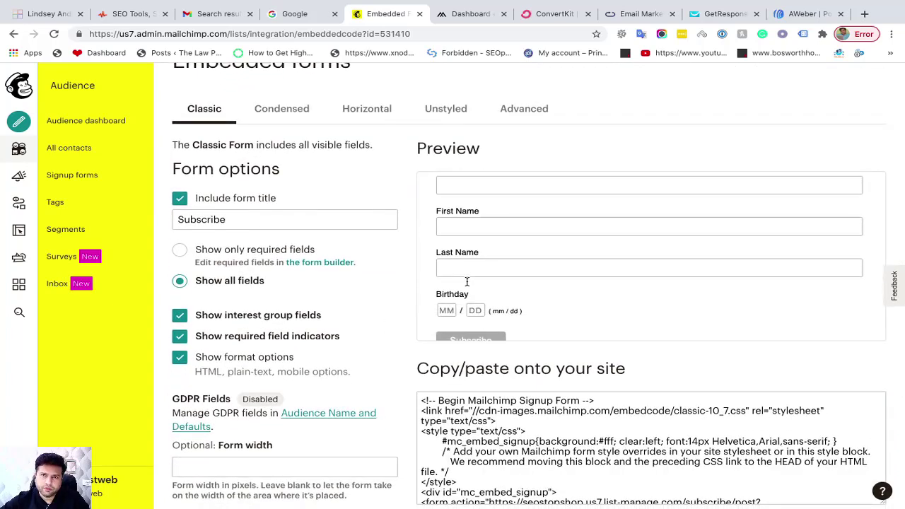
pyautogui.scroll(1, 467, 281)
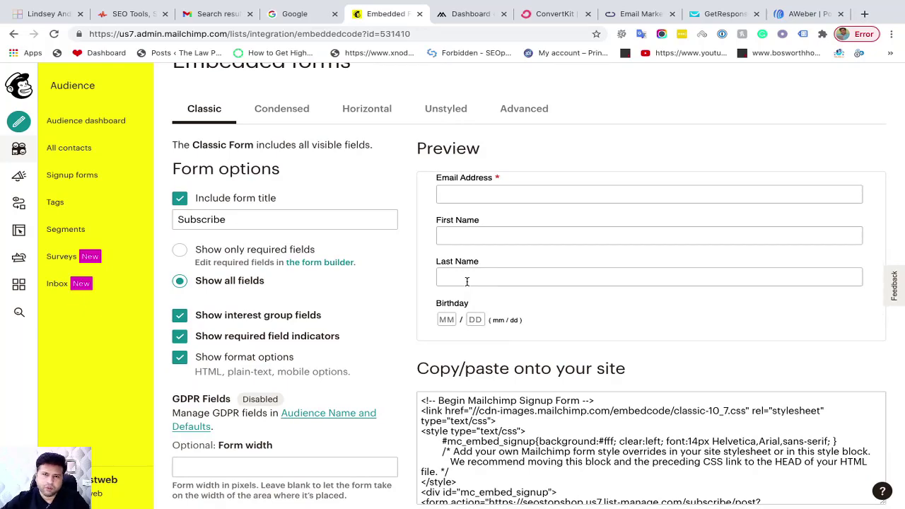
pyautogui.scroll(-1, 467, 281)
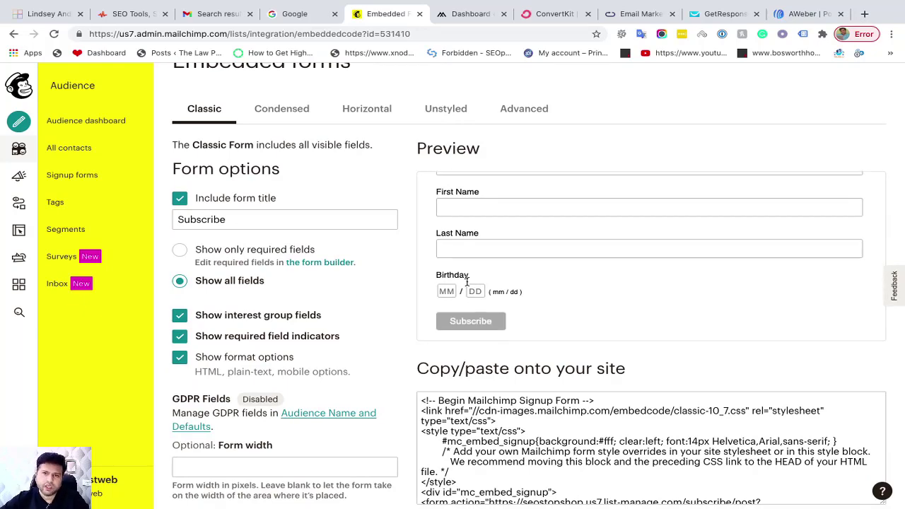
pyautogui.scroll(1, 548, 396)
pyautogui.scroll(-1, 550, 401)
pyautogui.scroll(-2, 551, 401)
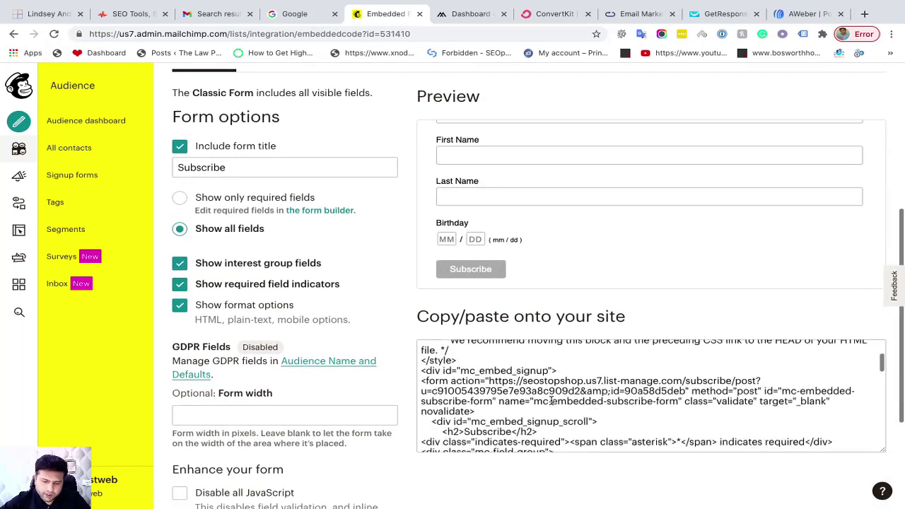
pyautogui.scroll(-2, 221, 321)
pyautogui.scroll(3, 221, 321)
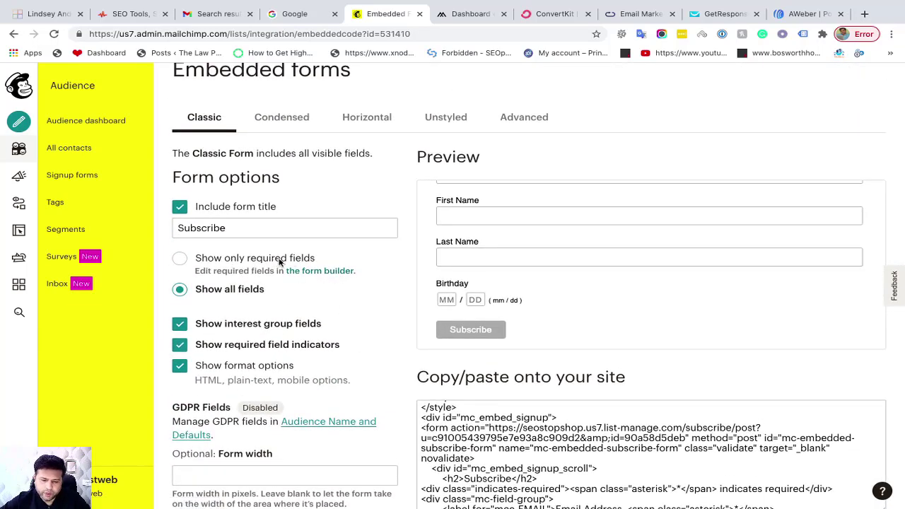
# Open the Seo Stop Shop form builder and select its Last Name field
pyautogui.click(324, 271)
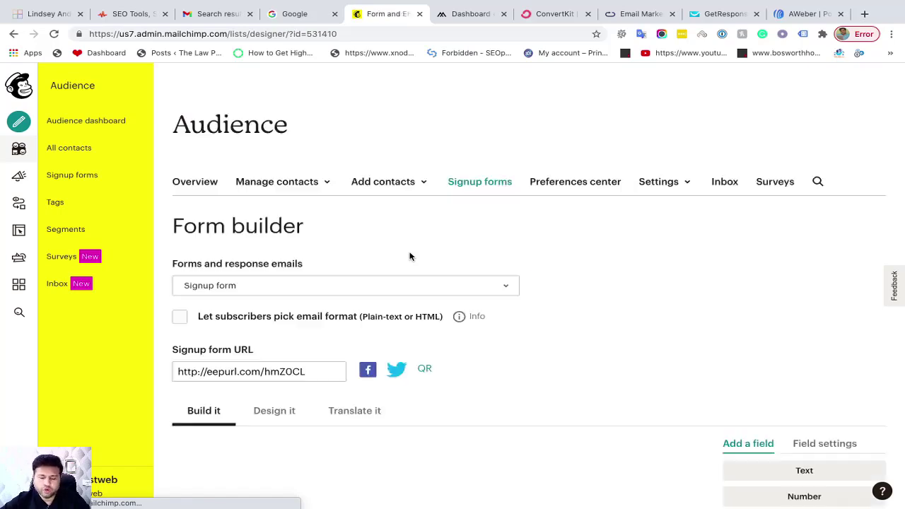
pyautogui.scroll(-2, 409, 298)
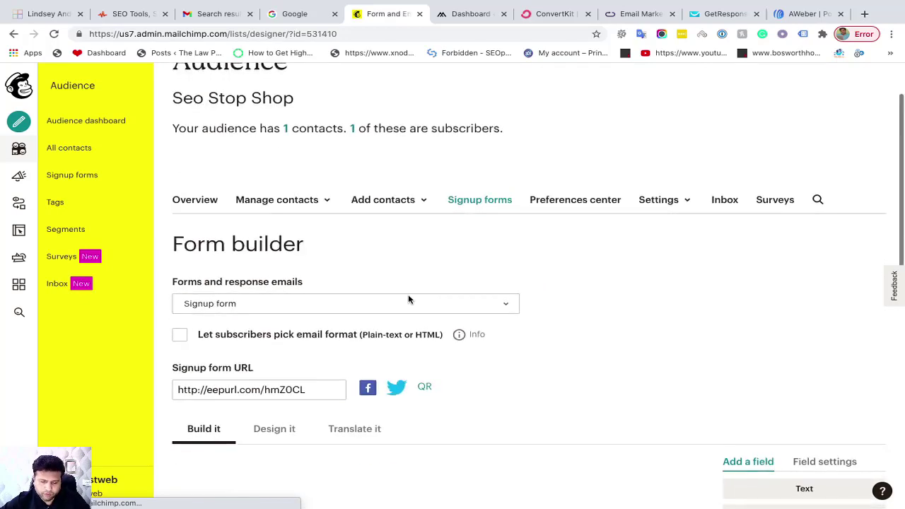
pyautogui.scroll(-4, 409, 299)
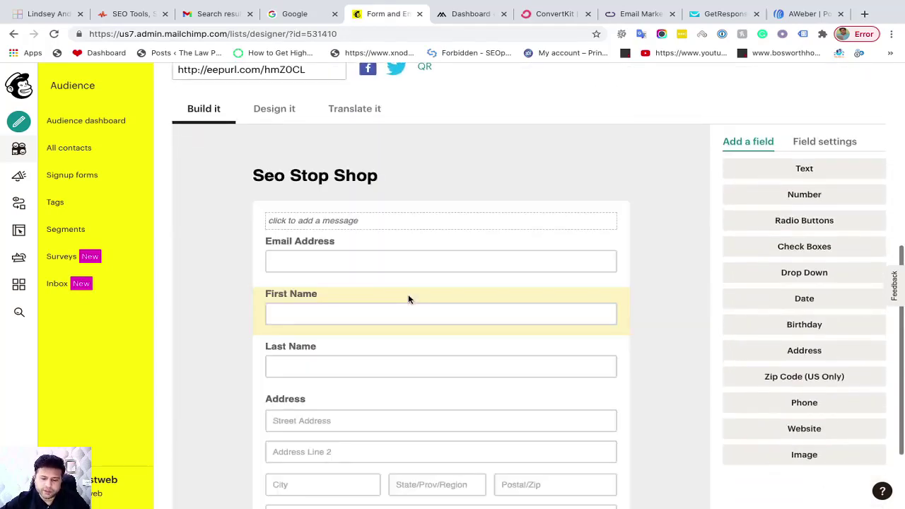
pyautogui.scroll(-1, 500, 329)
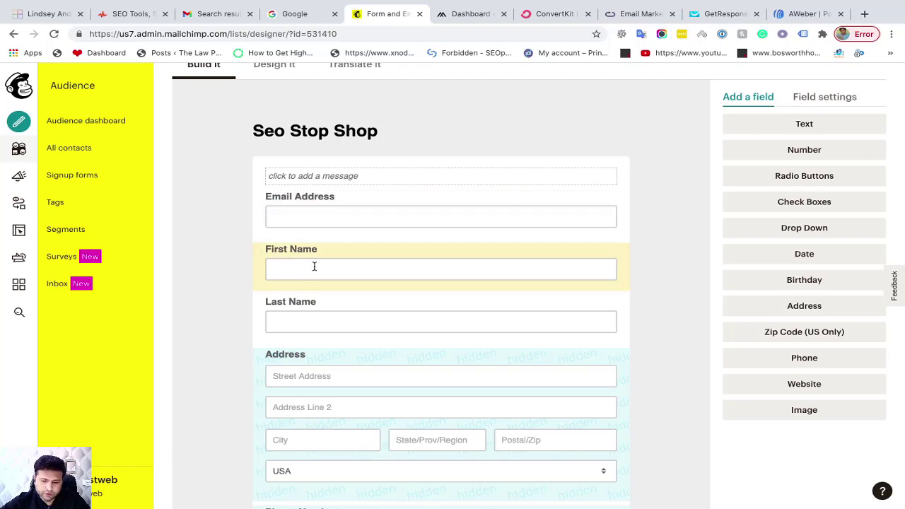
pyautogui.click(579, 308)
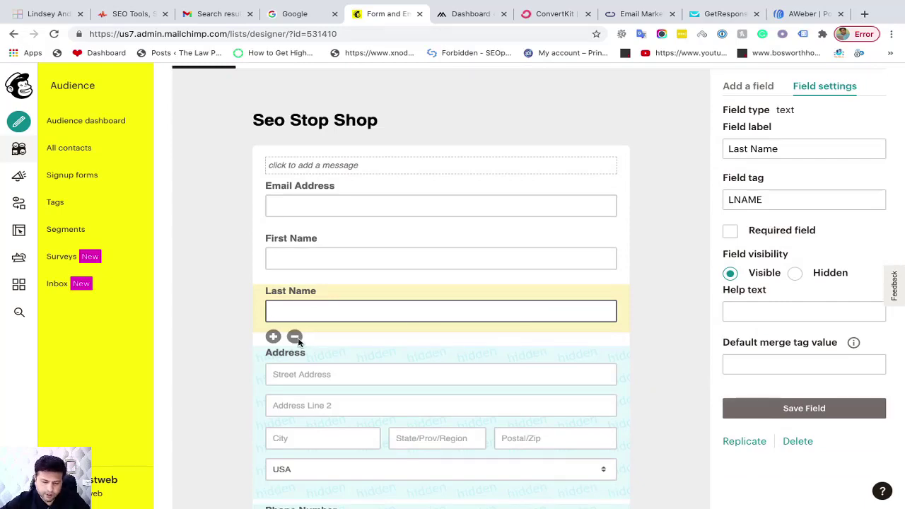
# Delete the Last Name field, confirming with DELETE
pyautogui.click(294, 338)
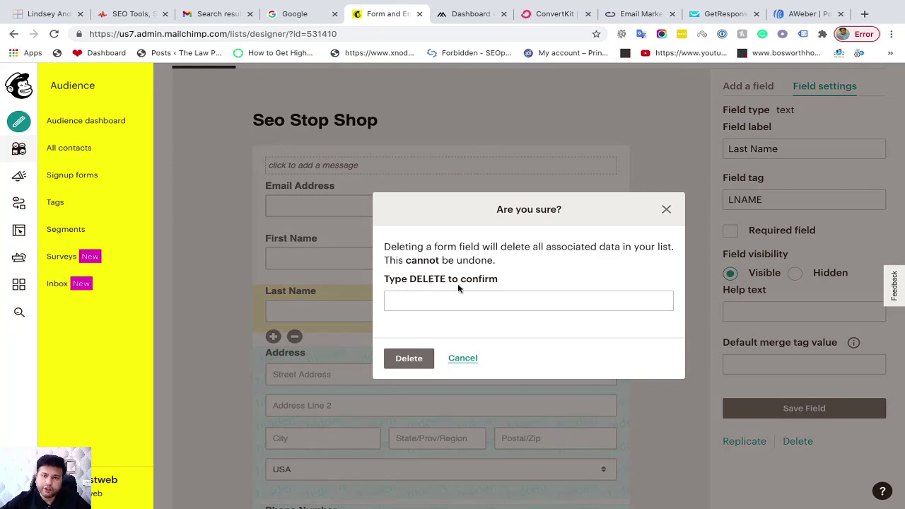
pyautogui.write('D')
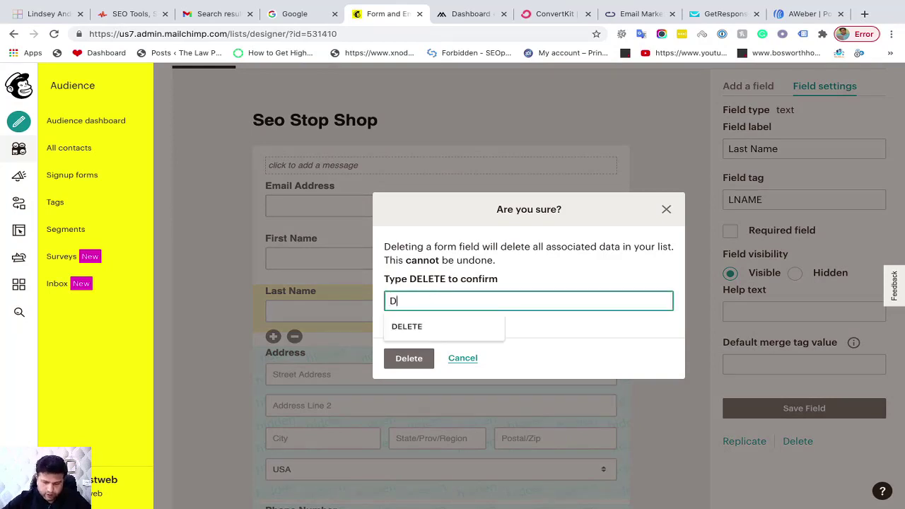
pyautogui.write('ELETE')
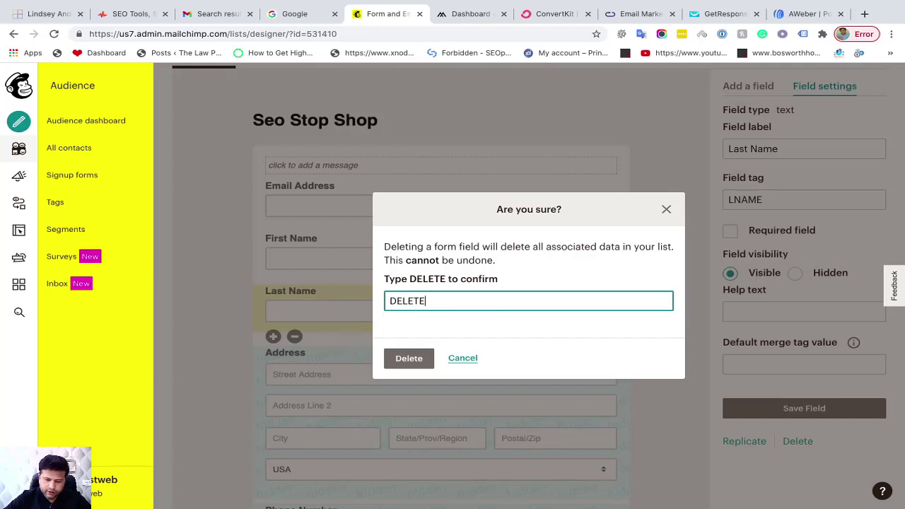
pyautogui.press('Return')
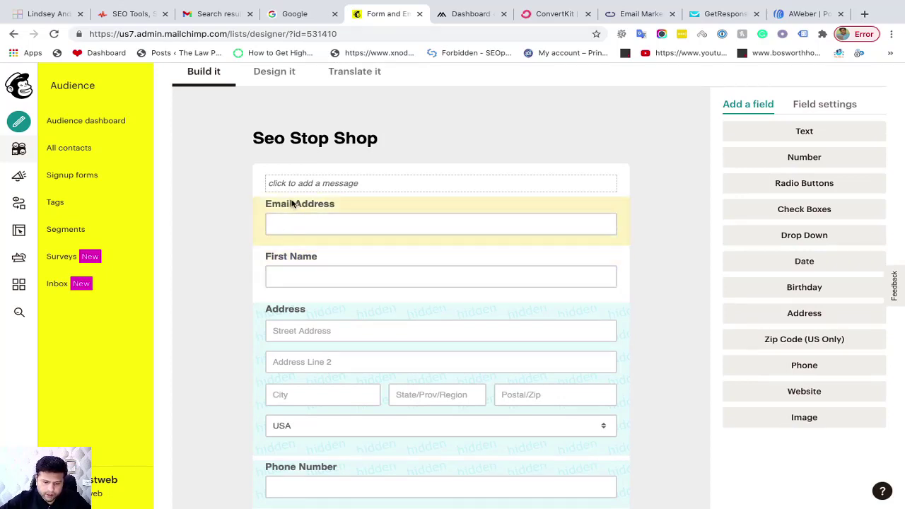
# Delete the Birthday field, confirming with DELETE
pyautogui.scroll(1, 291, 203)
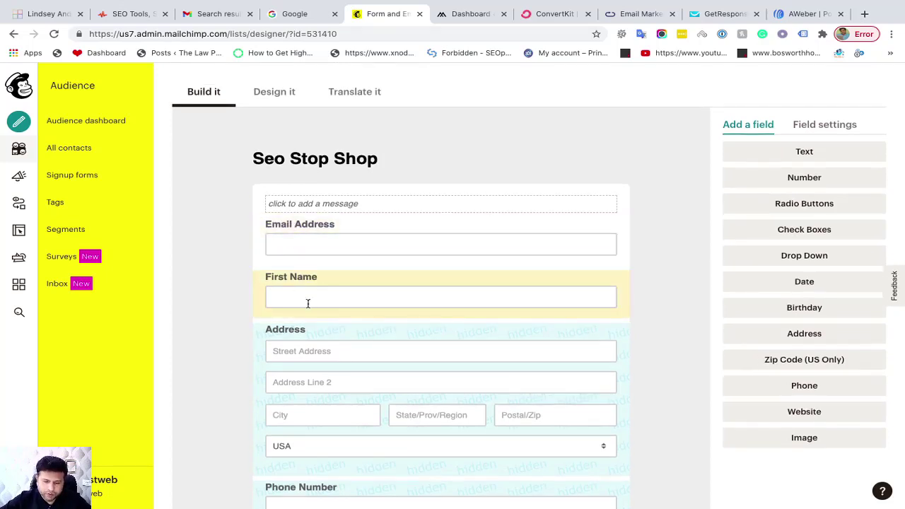
pyautogui.scroll(-3, 375, 339)
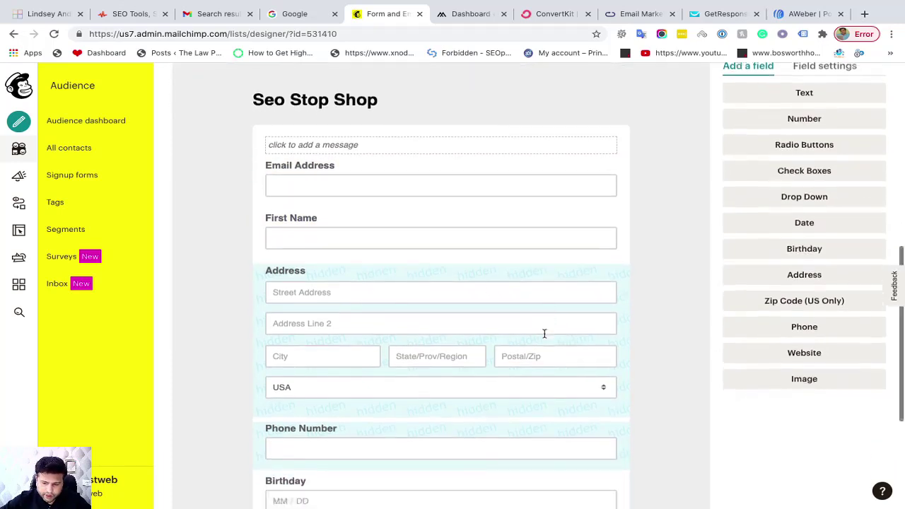
pyautogui.scroll(-2, 545, 337)
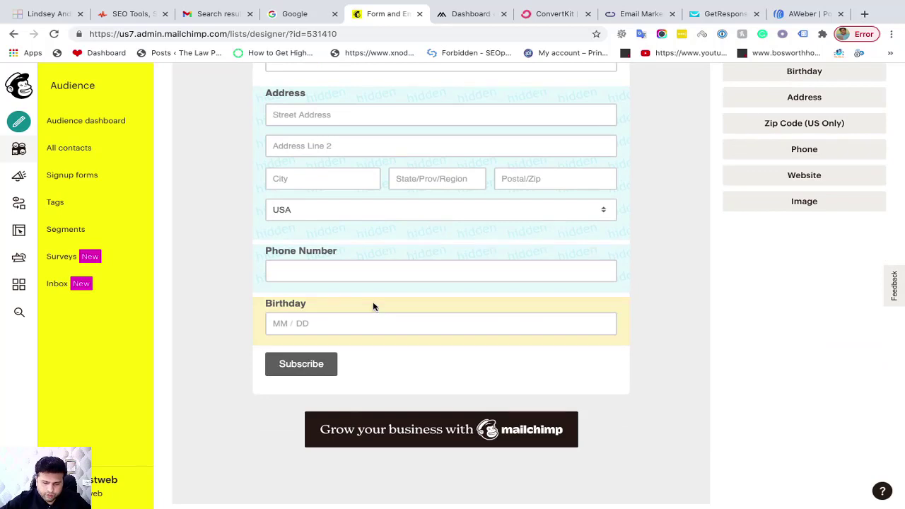
pyautogui.click(373, 308)
pyautogui.click(294, 349)
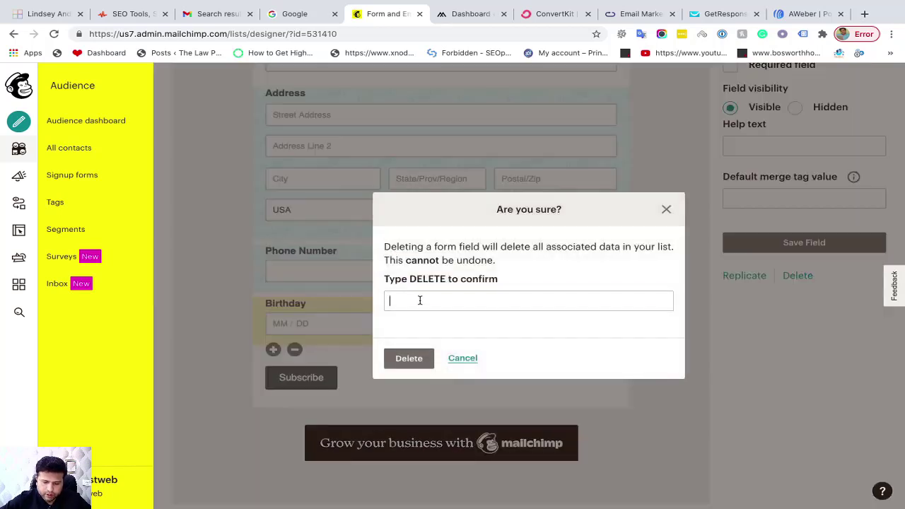
pyautogui.click(420, 301)
pyautogui.click(405, 326)
pyautogui.click(409, 358)
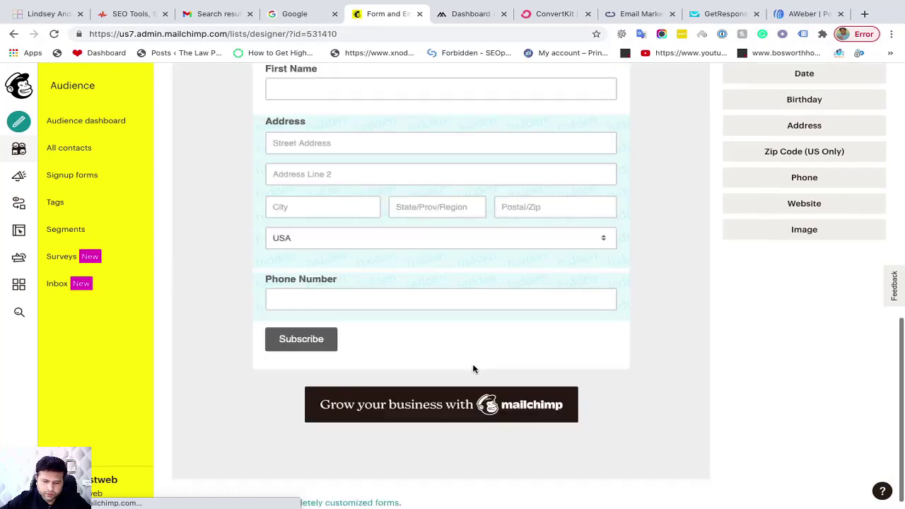
pyautogui.scroll(3, 474, 368)
pyautogui.scroll(1, 474, 367)
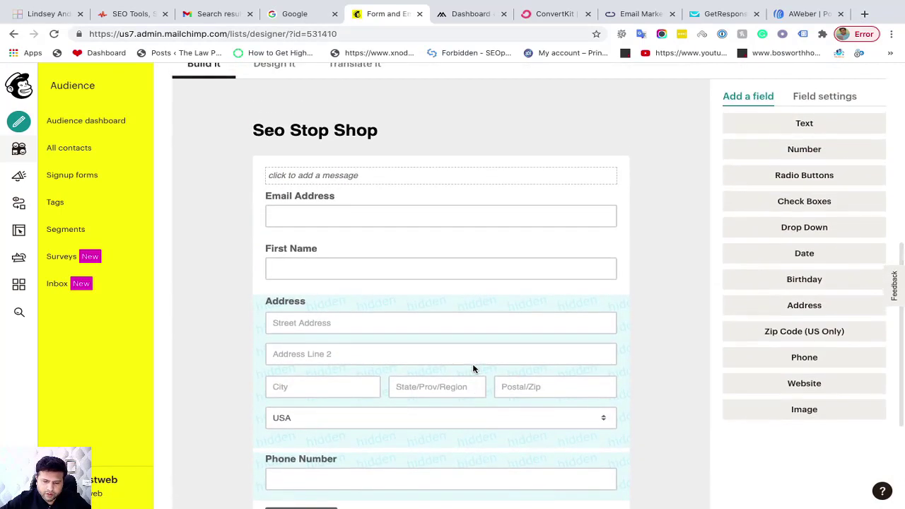
pyautogui.click(315, 177)
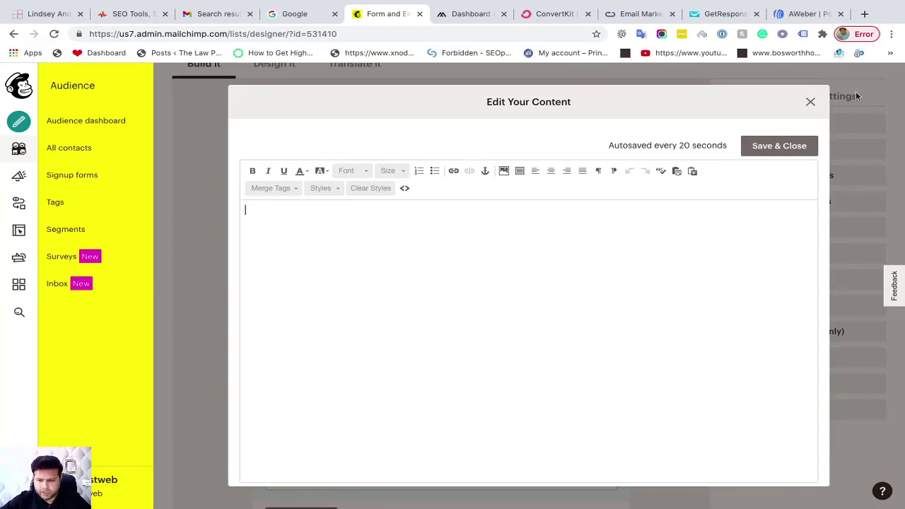
pyautogui.click(810, 102)
# Switch the form builder to Design it styling
pyautogui.scroll(-1, 360, 275)
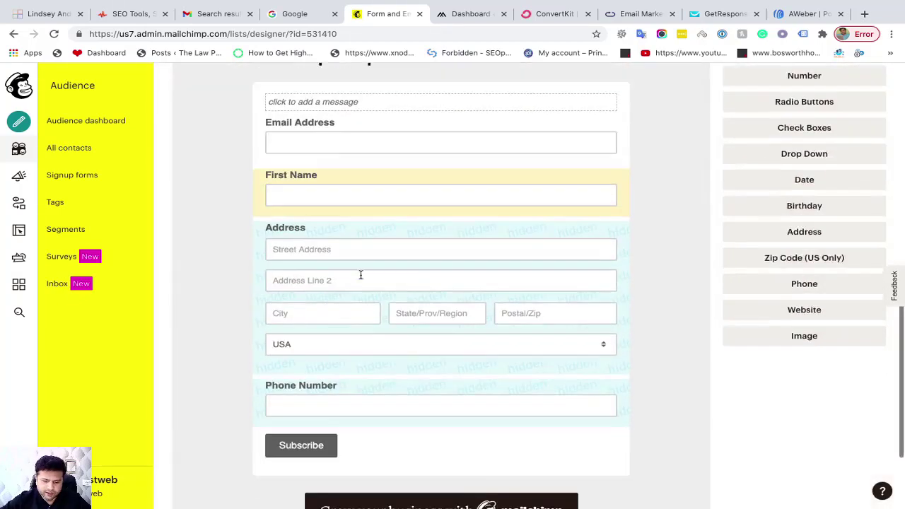
pyautogui.scroll(1, 360, 275)
pyautogui.scroll(2, 360, 275)
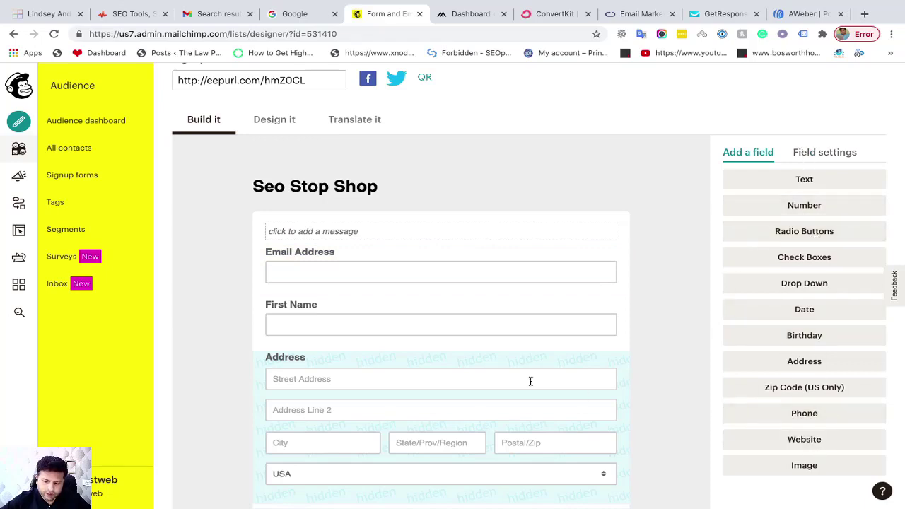
pyautogui.click(276, 126)
pyautogui.scroll(-4, 386, 244)
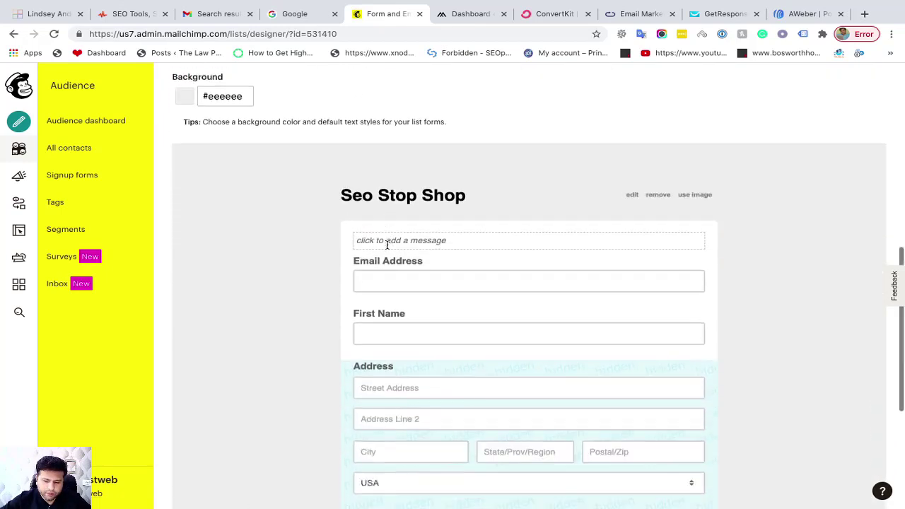
pyautogui.scroll(2, 352, 302)
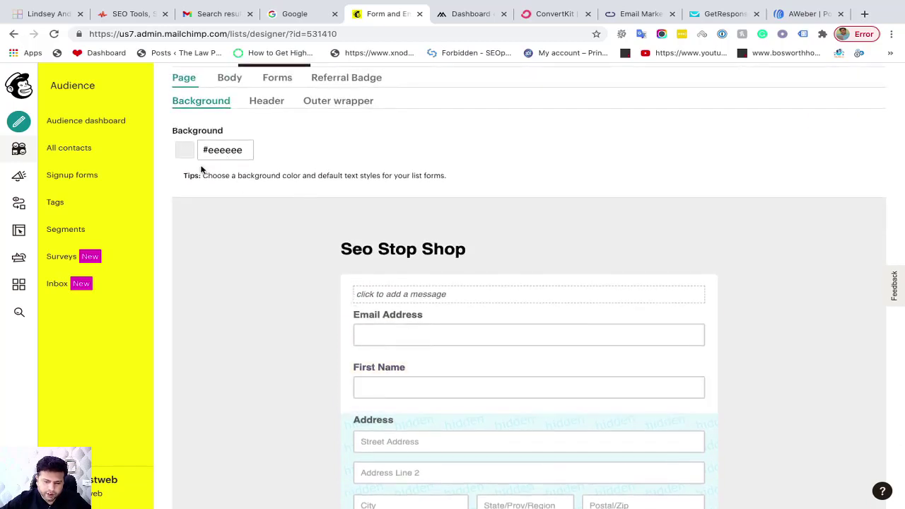
# Try red, pale pink and mauve #a78c8c page backgrounds, then view field text styling
pyautogui.click(218, 149)
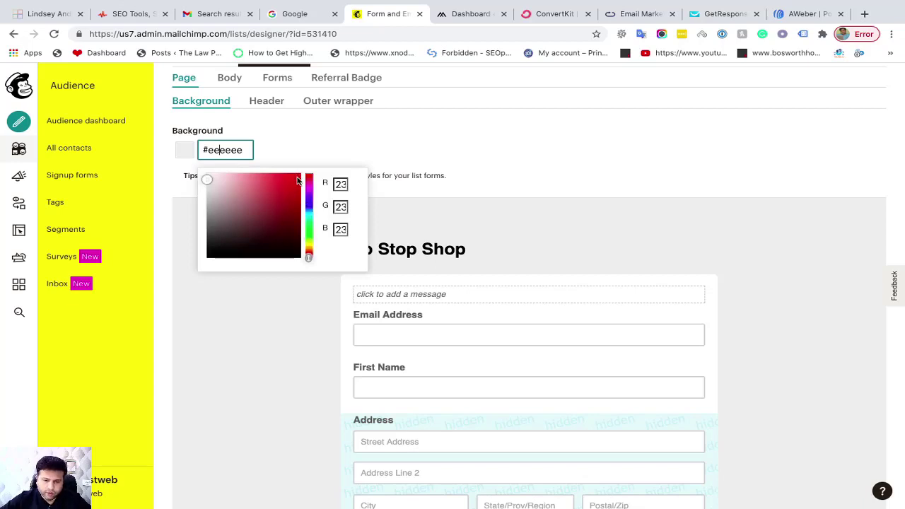
pyautogui.click(297, 180)
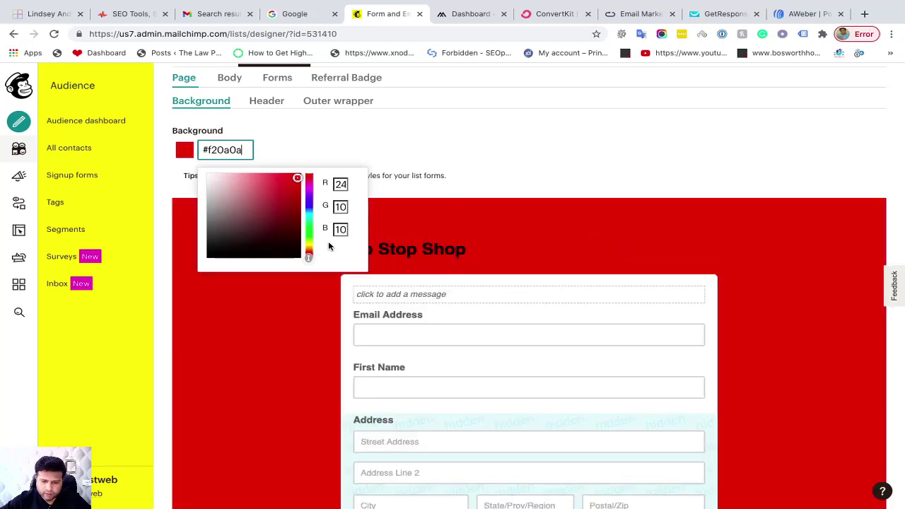
pyautogui.click(227, 187)
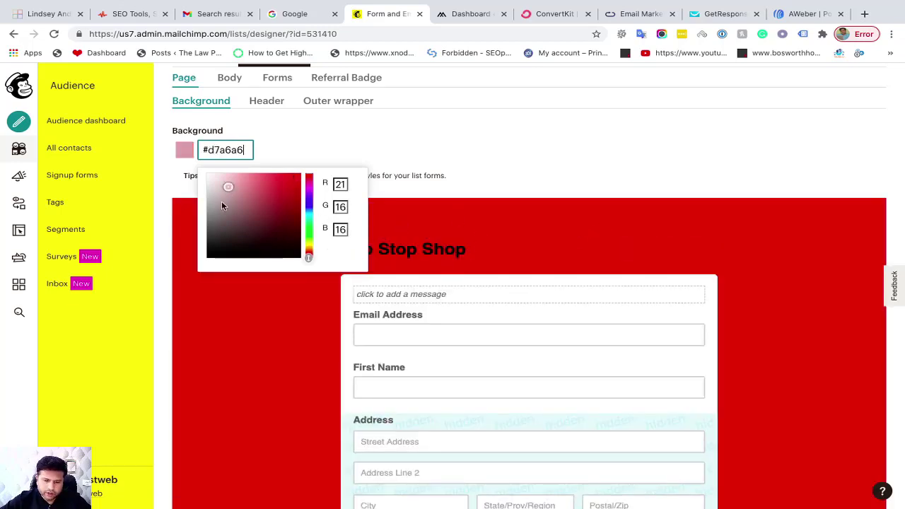
pyautogui.click(222, 203)
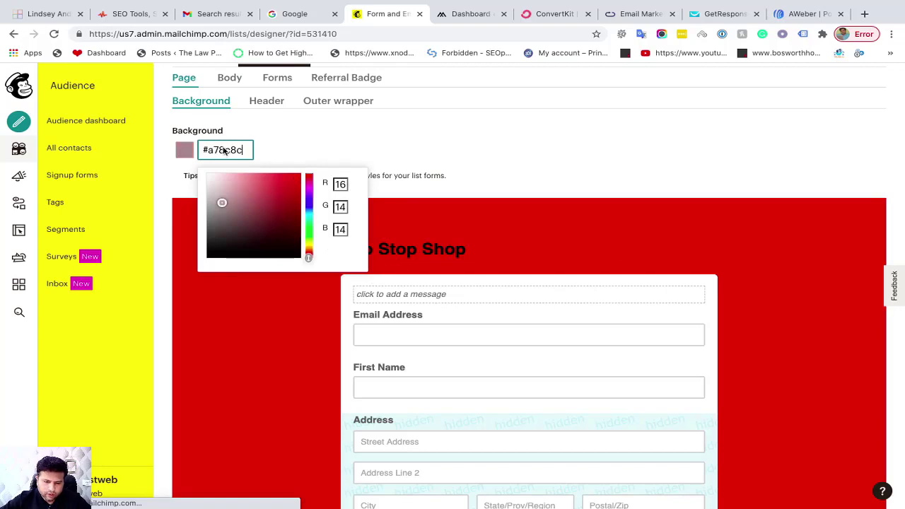
pyautogui.moveTo(208, 150); pyautogui.dragTo(246, 150)
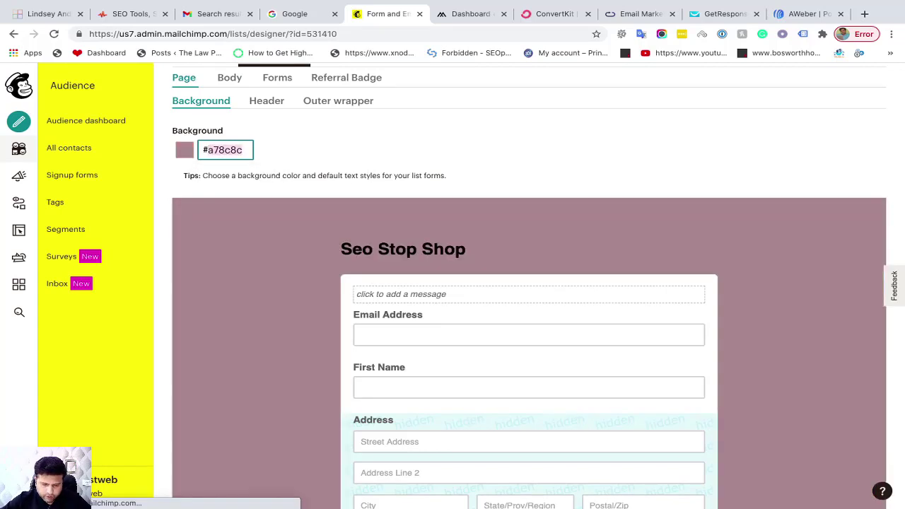
pyautogui.write('#2')
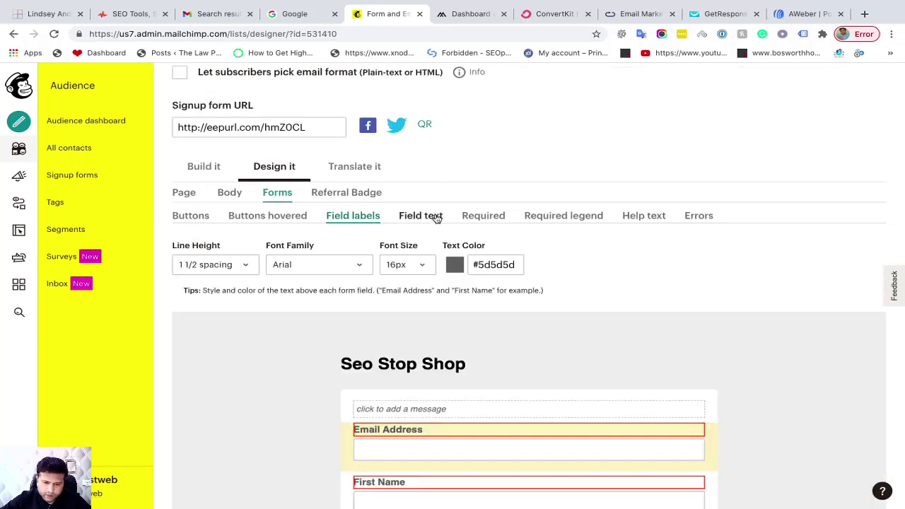
pyautogui.click(428, 216)
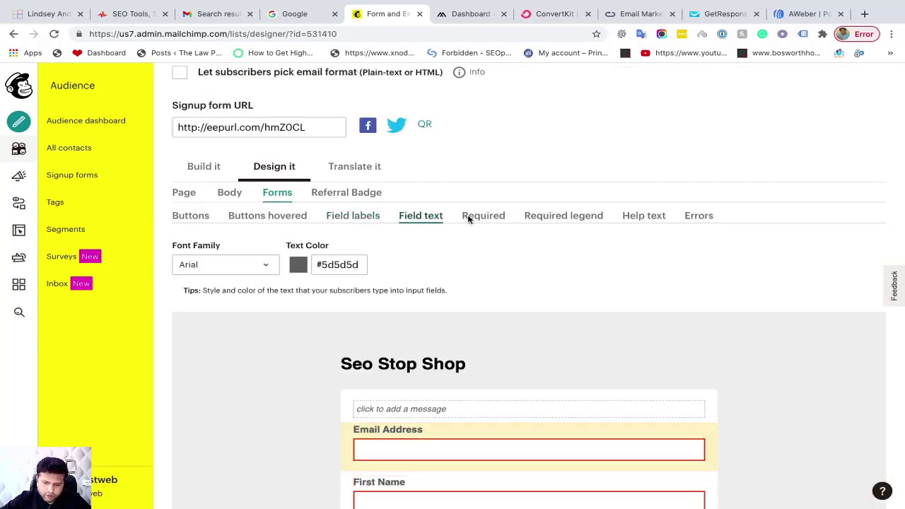
# Review the Required, Required legend and Help text styling for the form
pyautogui.click(480, 219)
pyautogui.scroll(-3, 530, 237)
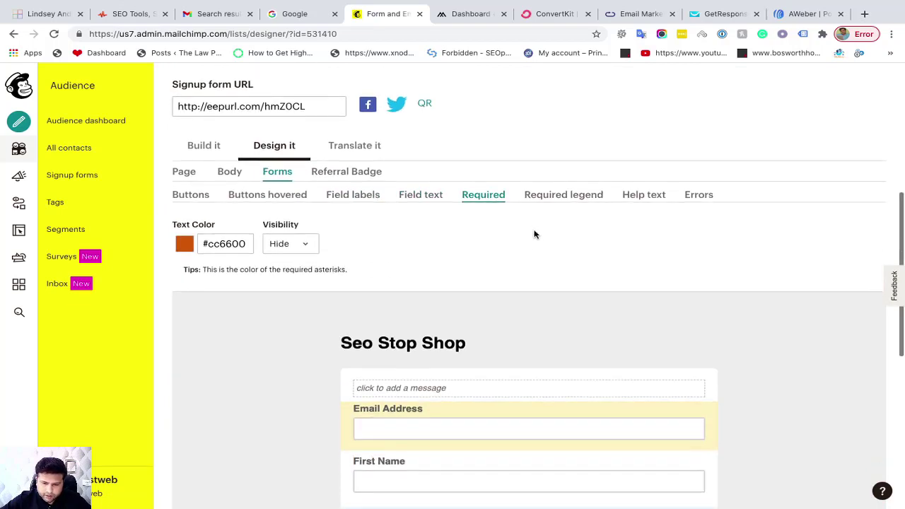
pyautogui.scroll(3, 375, 239)
pyautogui.click(548, 206)
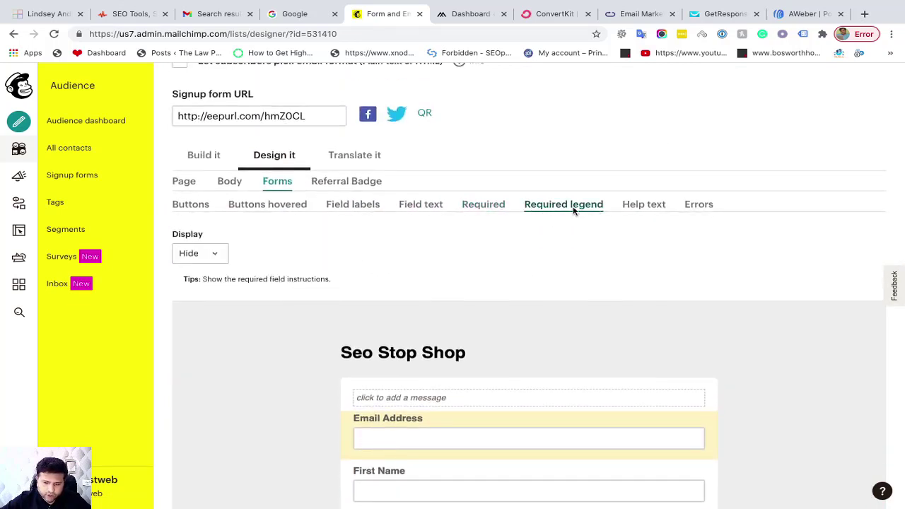
pyautogui.click(642, 205)
pyautogui.scroll(-4, 456, 303)
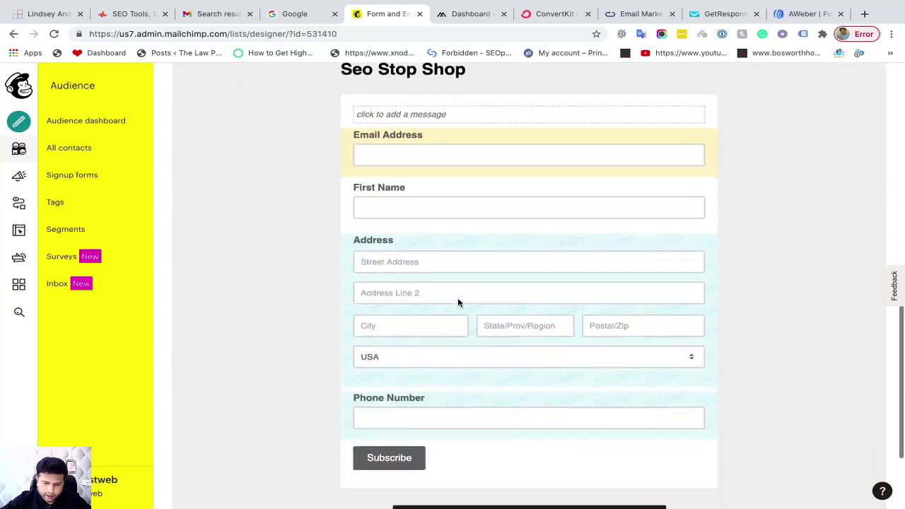
pyautogui.scroll(4, 375, 276)
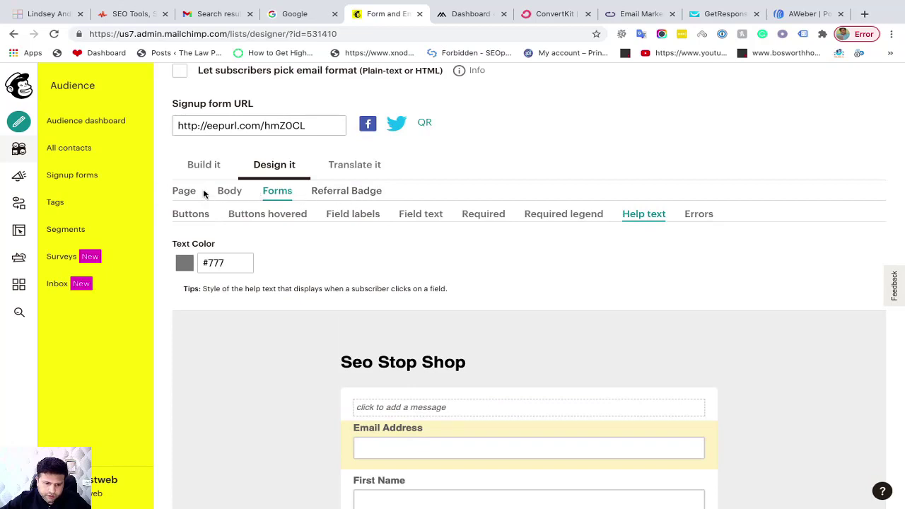
# Check the Referral Badge settings, then return to Build it
pyautogui.click(352, 193)
pyautogui.scroll(-1, 456, 290)
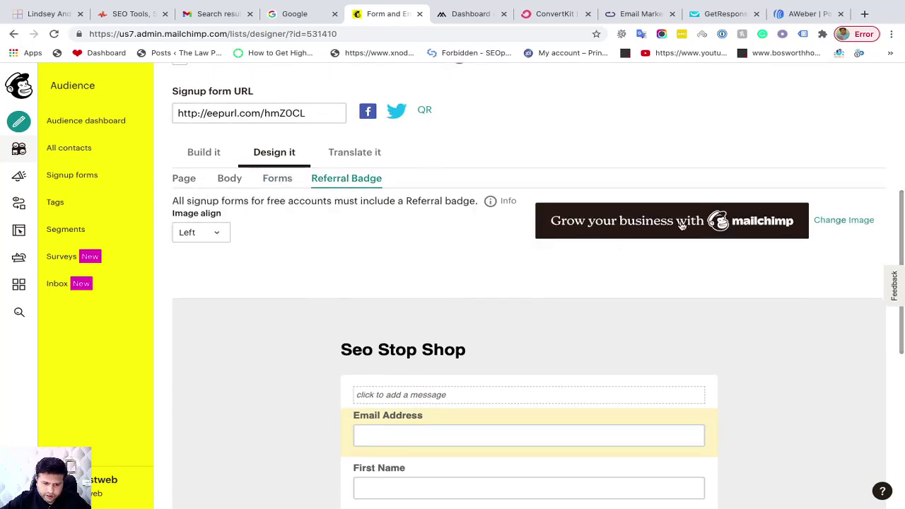
pyautogui.scroll(-6, 733, 249)
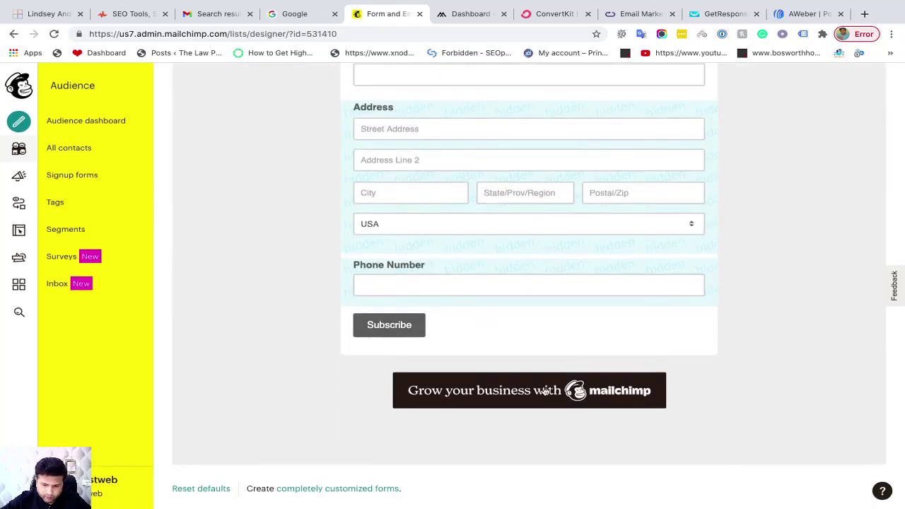
pyautogui.scroll(6, 545, 391)
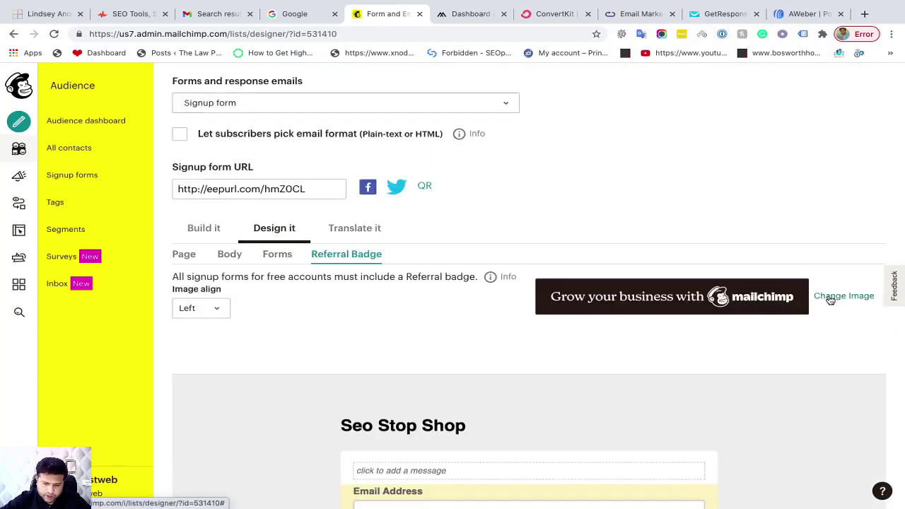
pyautogui.click(210, 232)
# Delete the Address field, confirming with DELETE
pyautogui.scroll(-4, 366, 325)
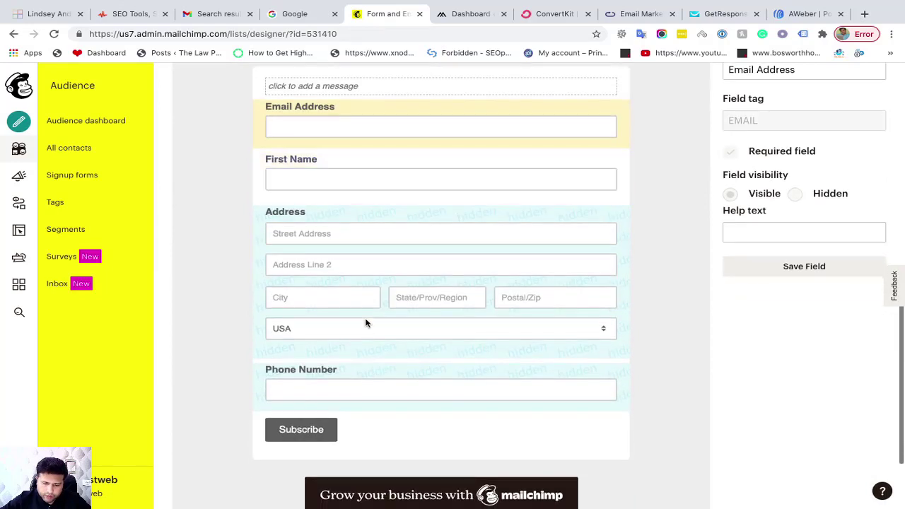
pyautogui.click(374, 239)
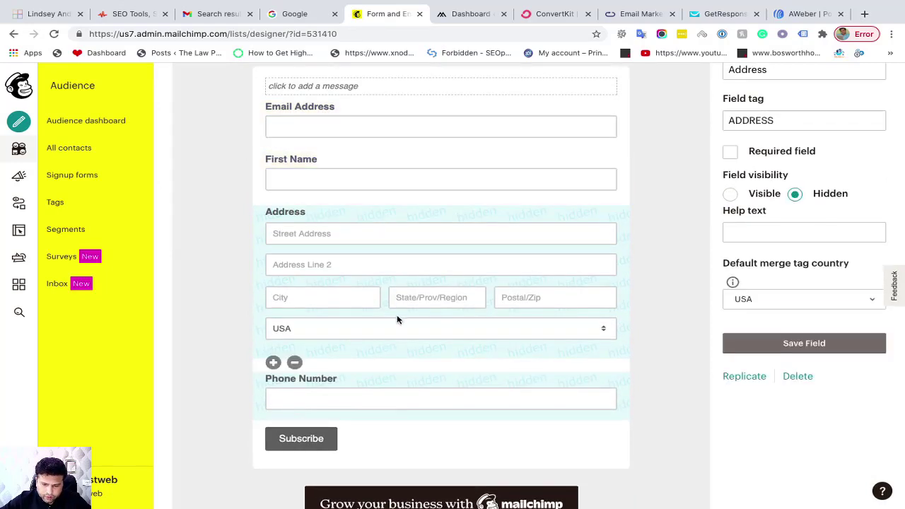
pyautogui.click(294, 363)
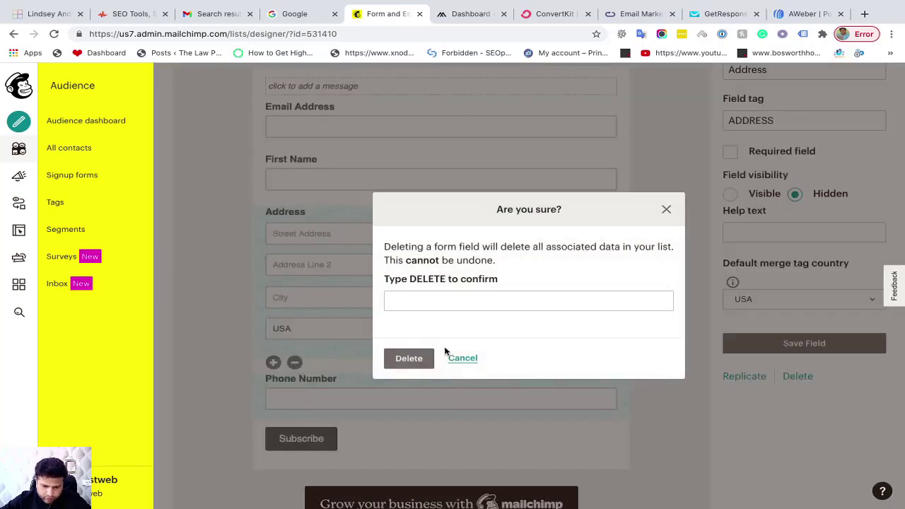
pyautogui.click(414, 303)
pyautogui.click(412, 324)
pyautogui.click(417, 360)
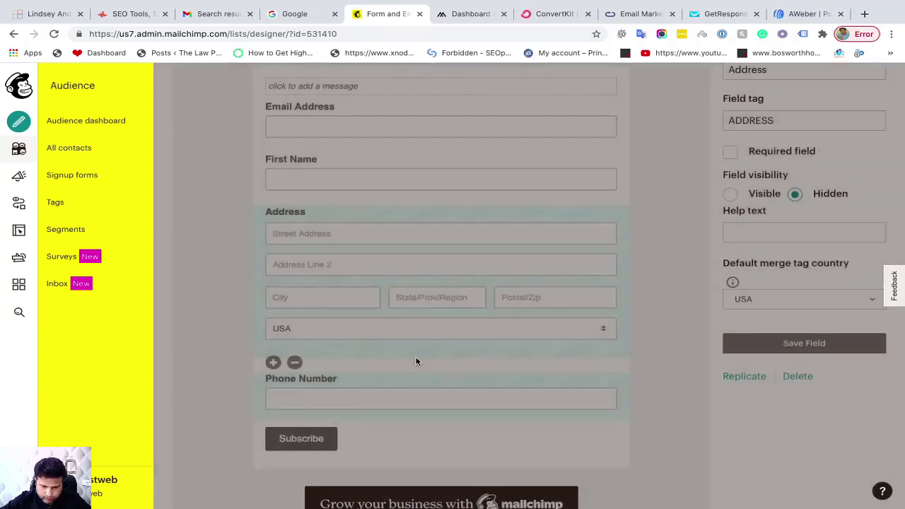
# Delete the Phone Number field, entering DELETE to confirm
pyautogui.scroll(-2, 340, 303)
pyautogui.scroll(-2, 340, 304)
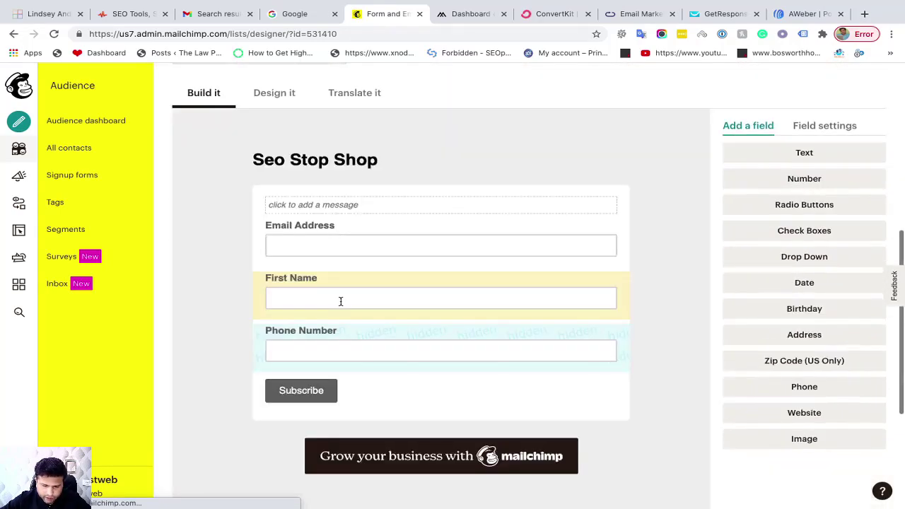
pyautogui.click(350, 364)
pyautogui.click(294, 375)
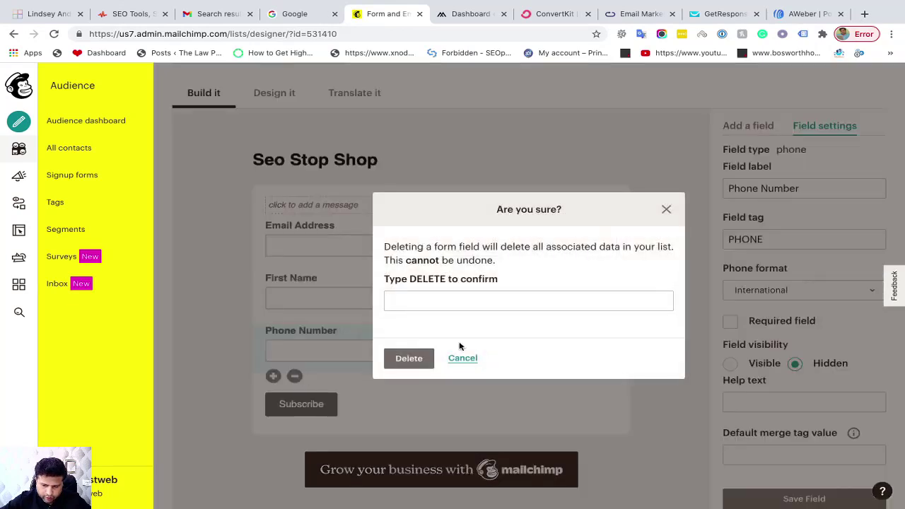
pyautogui.click(412, 304)
pyautogui.write('DELETE')
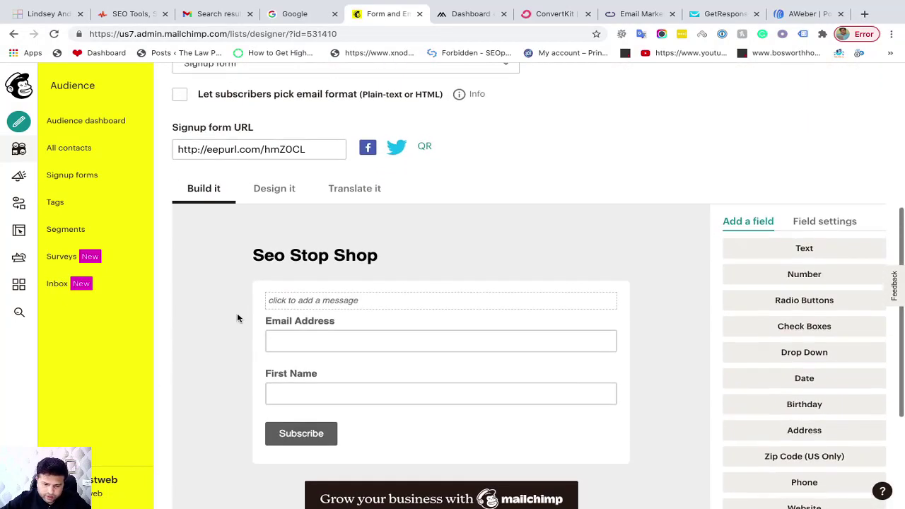
# Switch to Design it and scroll through the styled form preview
pyautogui.click(273, 191)
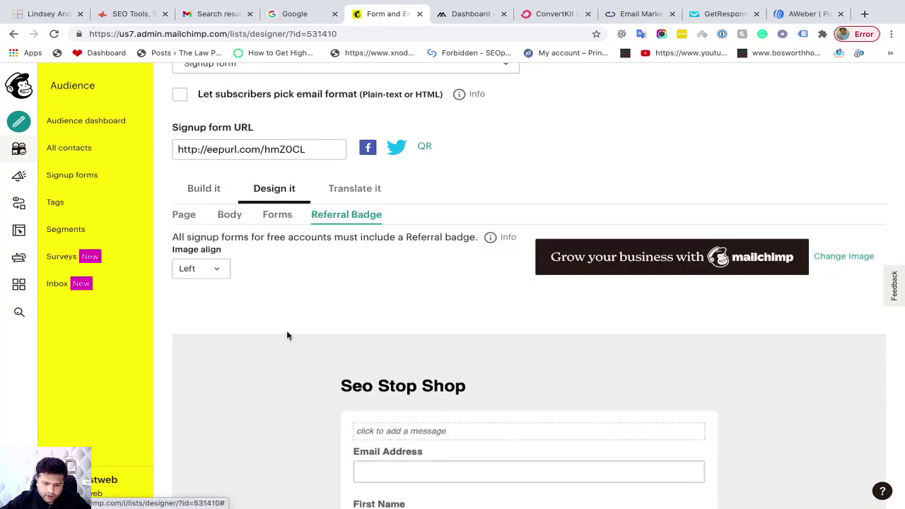
pyautogui.scroll(-2, 287, 335)
pyautogui.scroll(2, 252, 278)
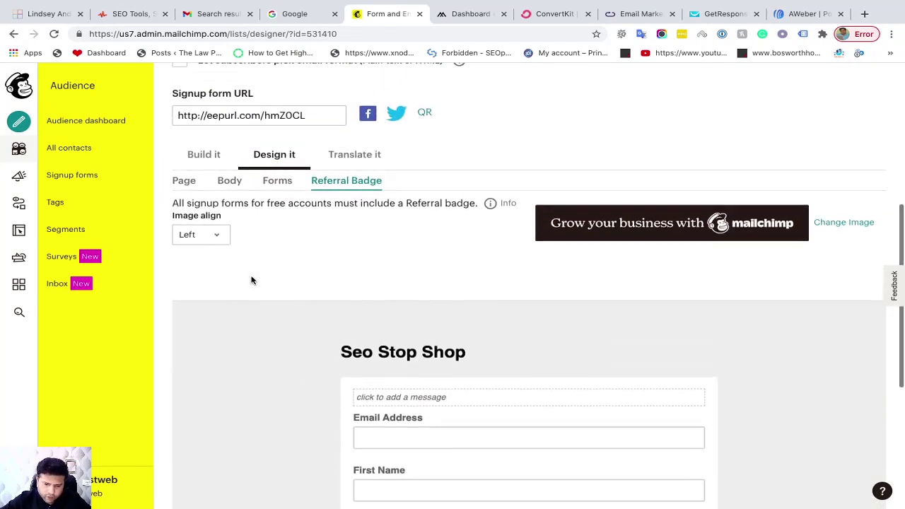
pyautogui.scroll(-1, 252, 257)
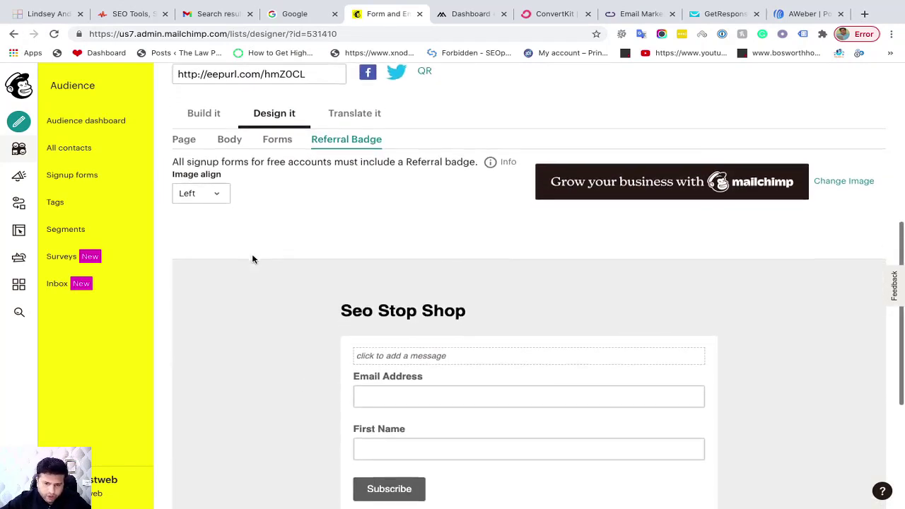
pyautogui.scroll(1, 252, 259)
pyautogui.scroll(3, 252, 260)
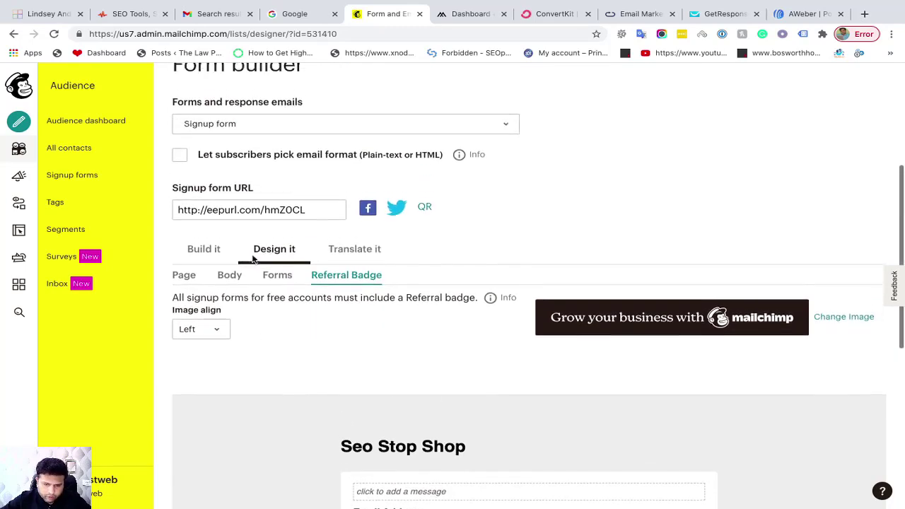
pyautogui.scroll(-1, 252, 259)
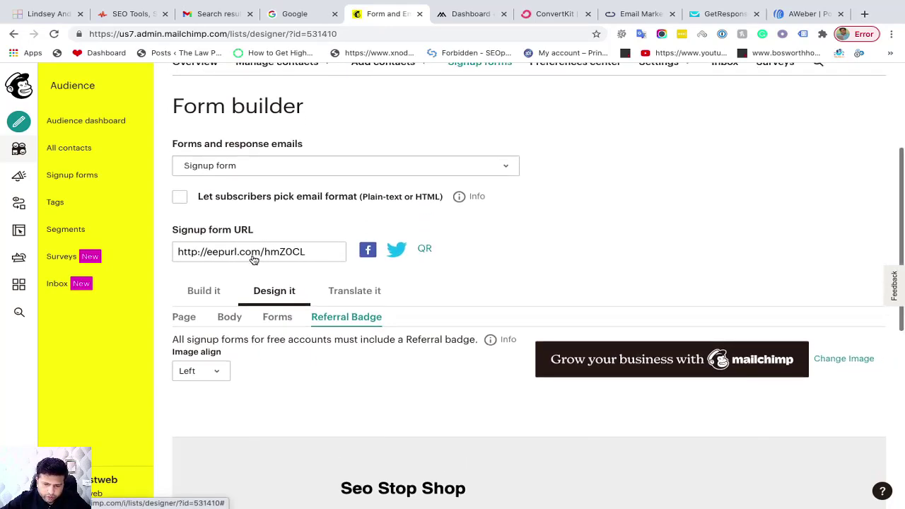
pyautogui.scroll(-6, 253, 259)
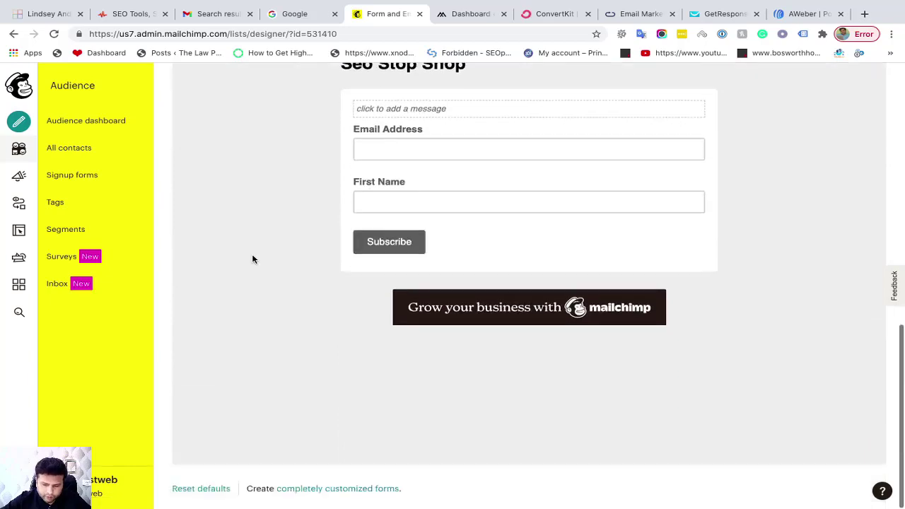
pyautogui.scroll(3, 253, 259)
pyautogui.scroll(3, 253, 260)
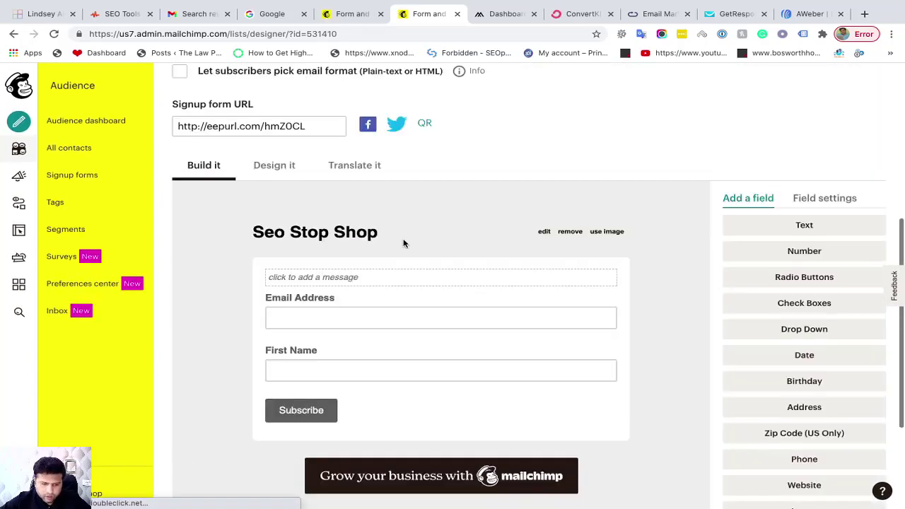
pyautogui.scroll(1, 404, 244)
pyautogui.scroll(-2, 404, 244)
pyautogui.scroll(2, 404, 243)
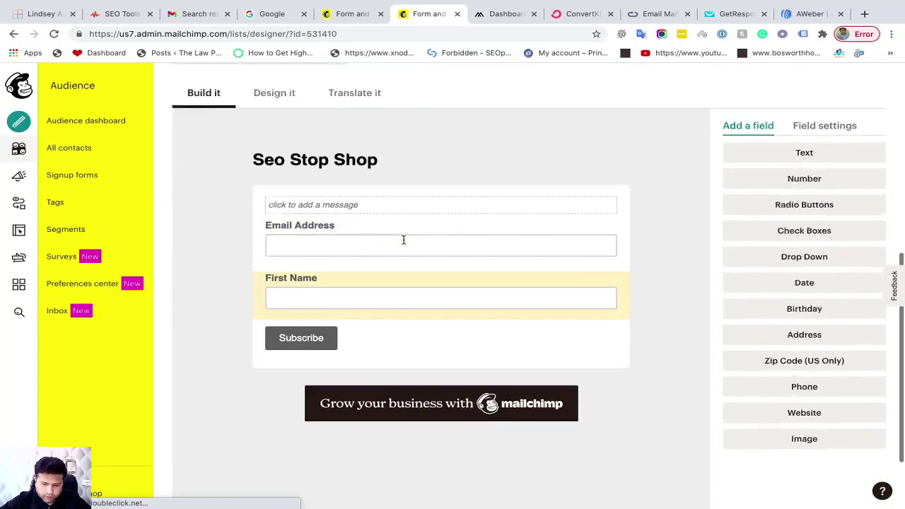
pyautogui.scroll(3, 404, 243)
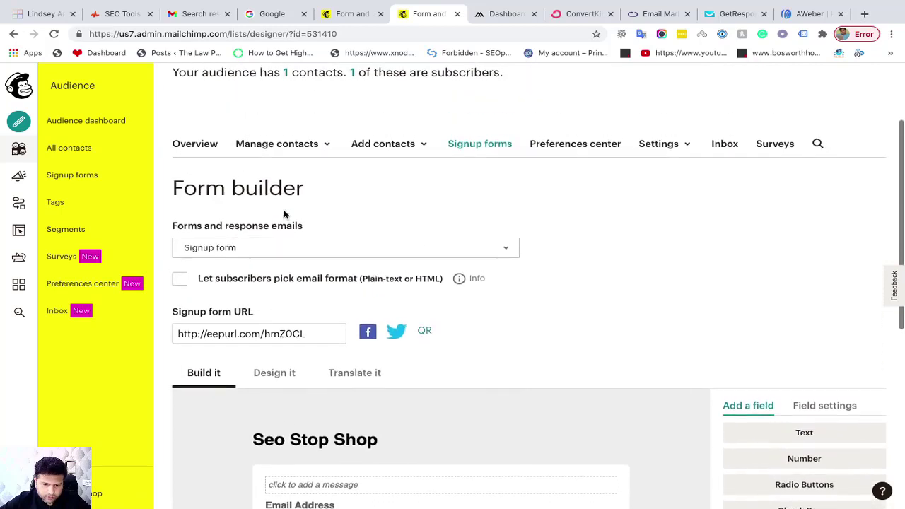
# Return to Embedded forms and select all of the Classic form's embed code
pyautogui.click(14, 34)
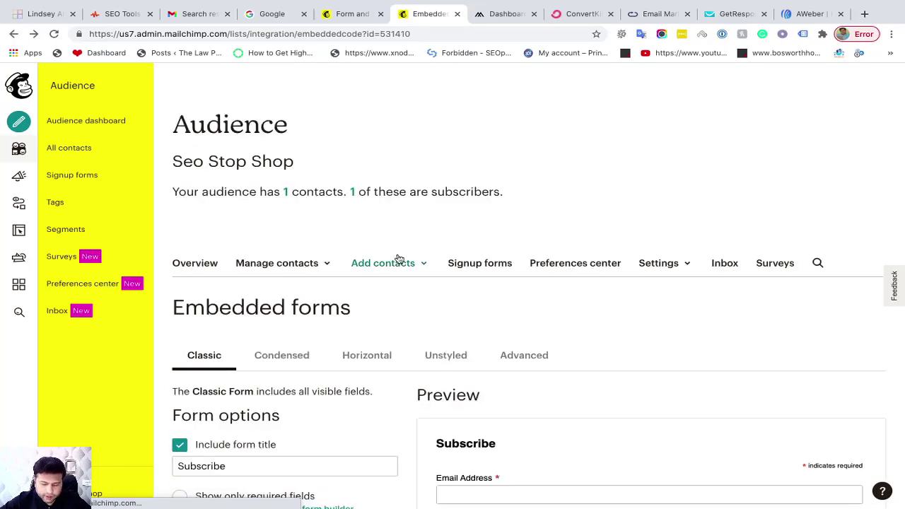
pyautogui.scroll(-2, 394, 327)
pyautogui.scroll(-1, 394, 327)
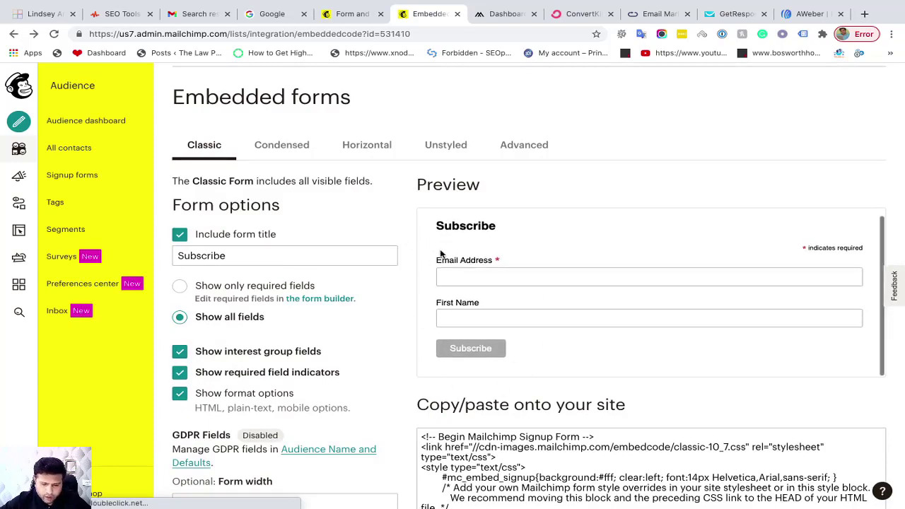
pyautogui.scroll(-2, 439, 254)
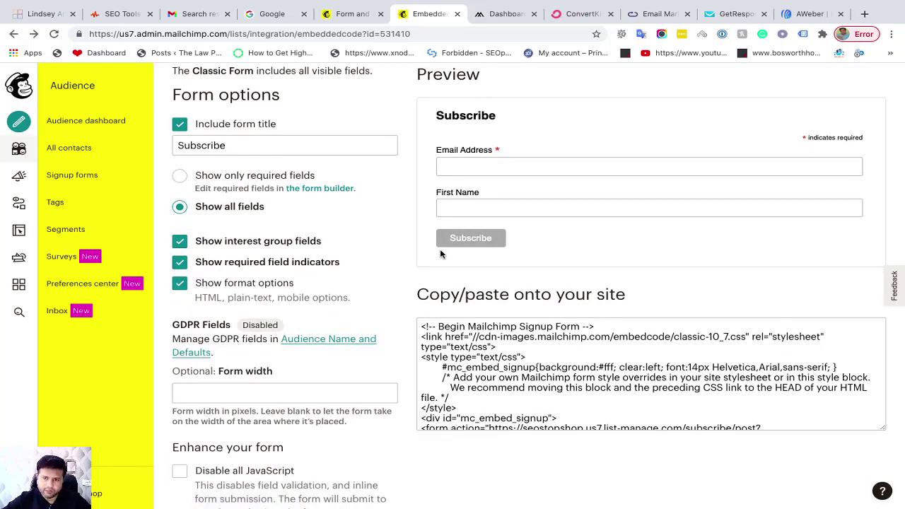
pyautogui.scroll(-1, 440, 253)
pyautogui.click(477, 309)
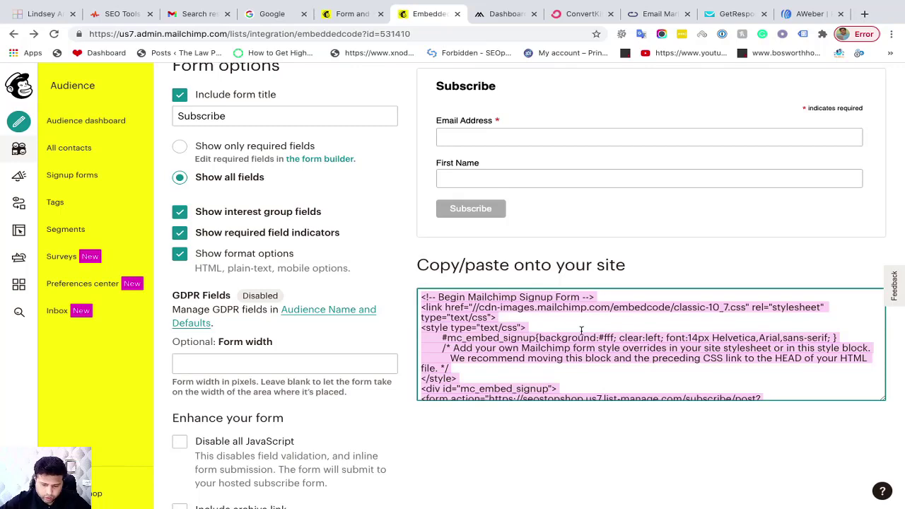
# Open the live shop site in a new tab, check its footer, and return to Dashboard
pyautogui.click(493, 16)
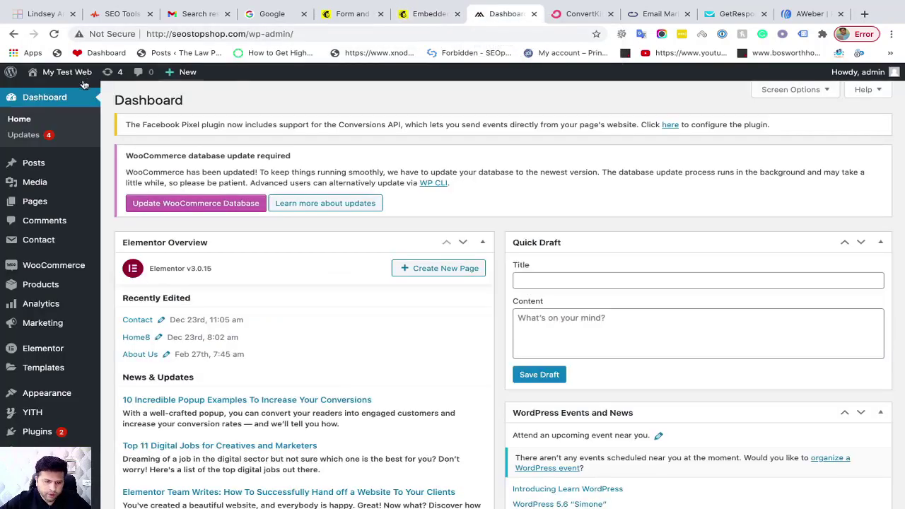
pyautogui.moveTo(63, 73)
pyautogui.rightClick(62, 99)
pyautogui.click(96, 100)
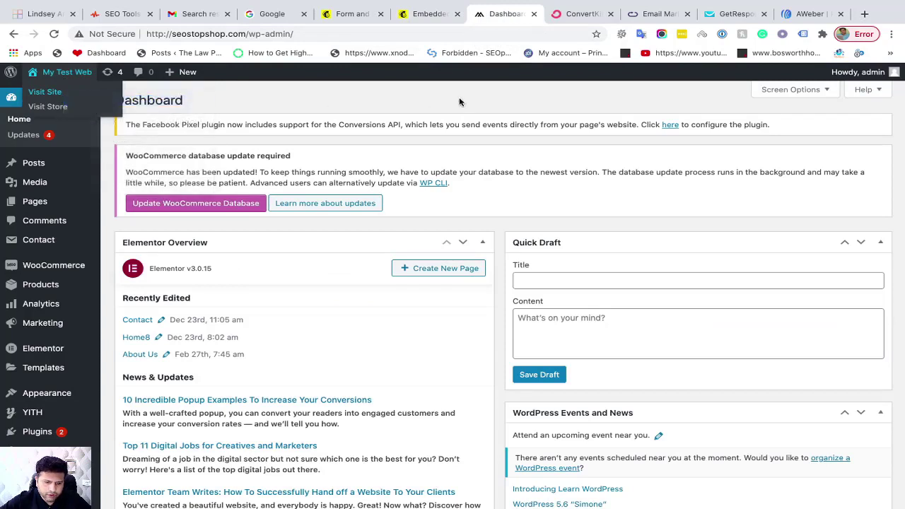
pyautogui.click(517, 22)
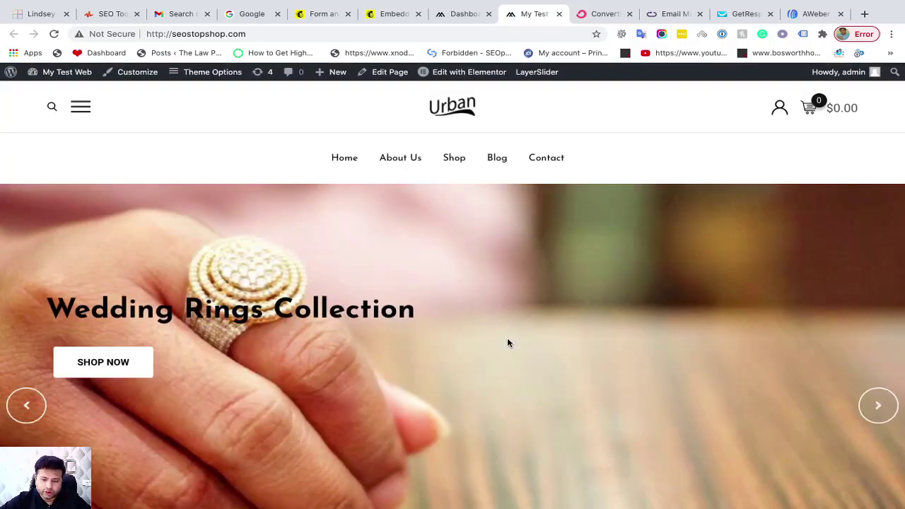
pyautogui.scroll(-10, 507, 341)
pyautogui.scroll(-20, 509, 344)
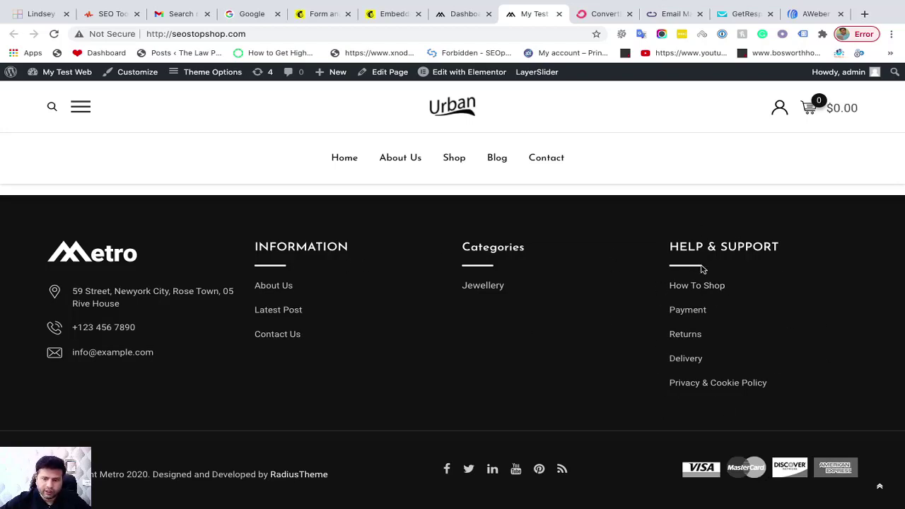
pyautogui.click(453, 14)
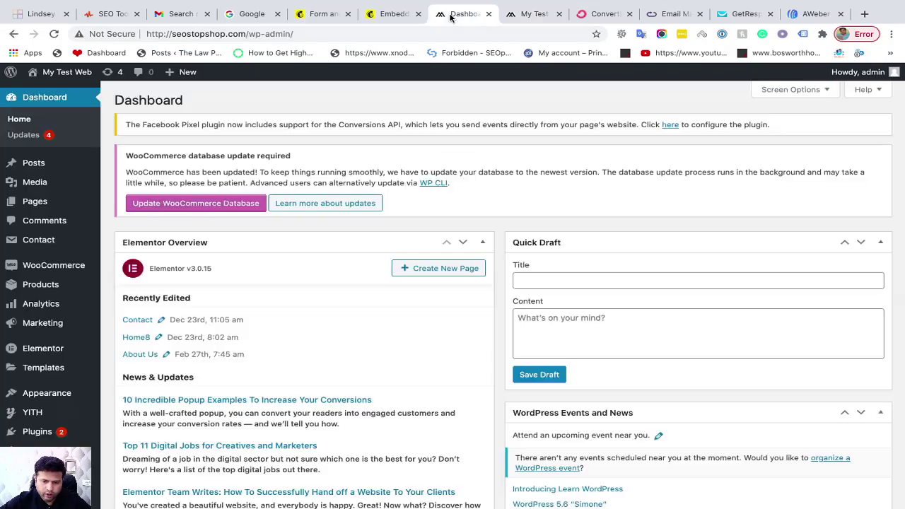
# Go to Appearance > Widgets to manage the site's footer areas
pyautogui.scroll(-3, 91, 202)
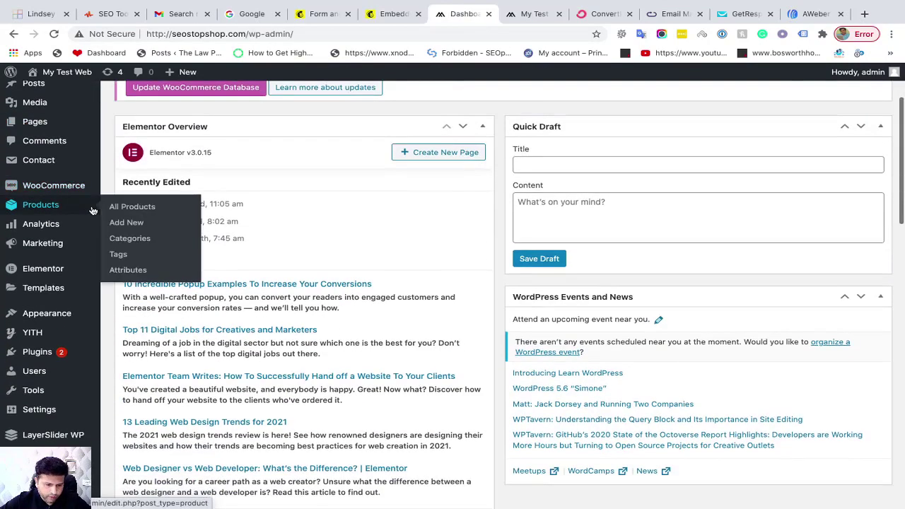
pyautogui.moveTo(60, 319)
pyautogui.click(130, 331)
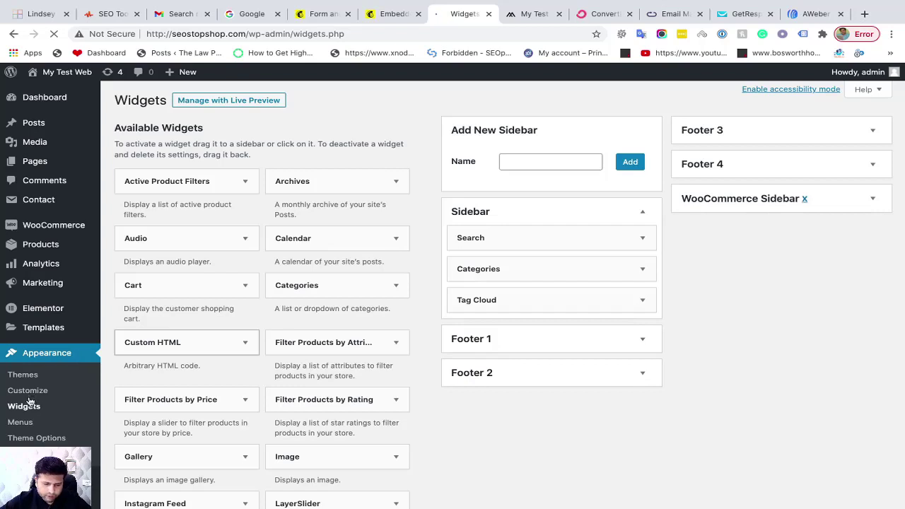
# Expand the Footer 4 area and inspect its HELP & SUPPORT navigation menu widget
pyautogui.click(732, 169)
pyautogui.click(740, 189)
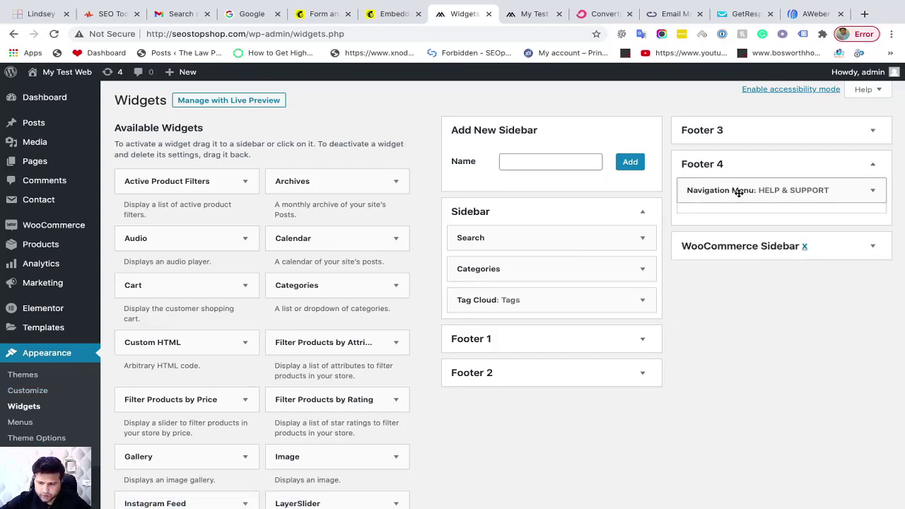
pyautogui.click(872, 190)
pyautogui.scroll(-4, 318, 354)
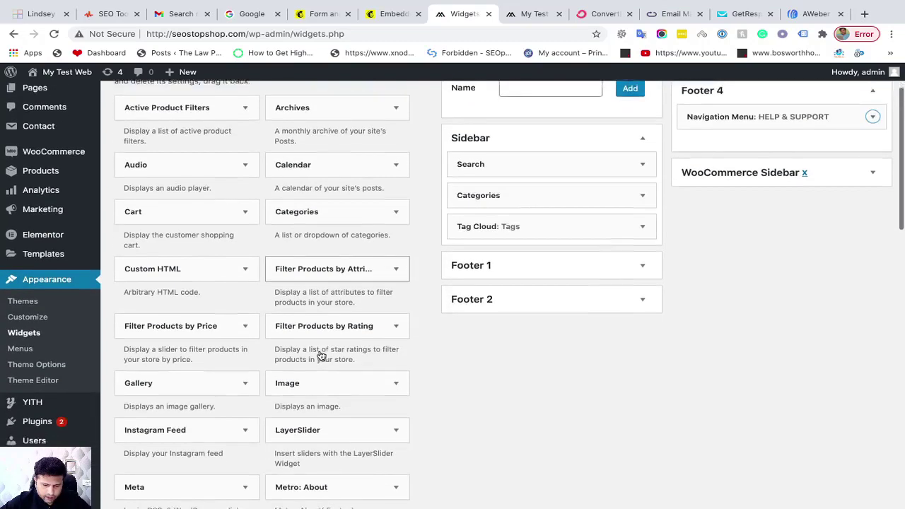
pyautogui.scroll(4, 317, 353)
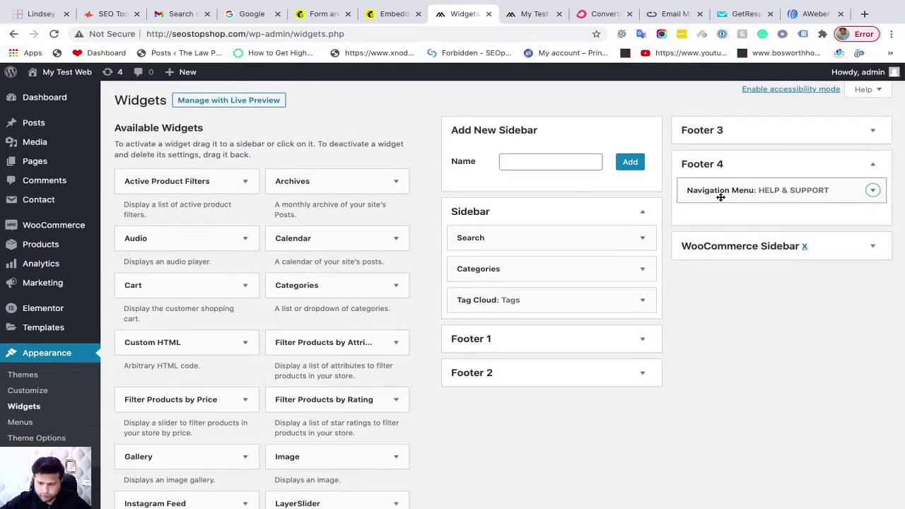
pyautogui.click(718, 191)
pyautogui.click(718, 190)
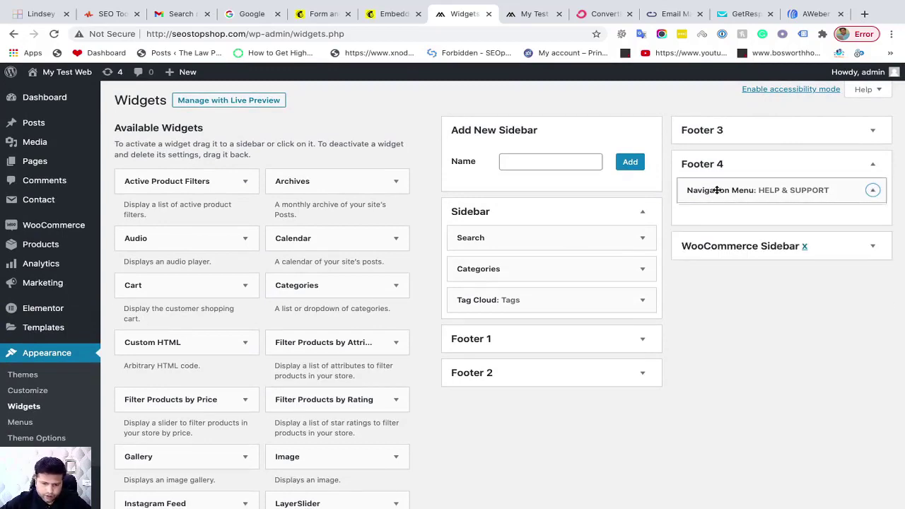
# Drag a Text widget into Footer 4 above the HELP & SUPPORT menu
pyautogui.scroll(-3, 384, 303)
pyautogui.scroll(-7, 264, 403)
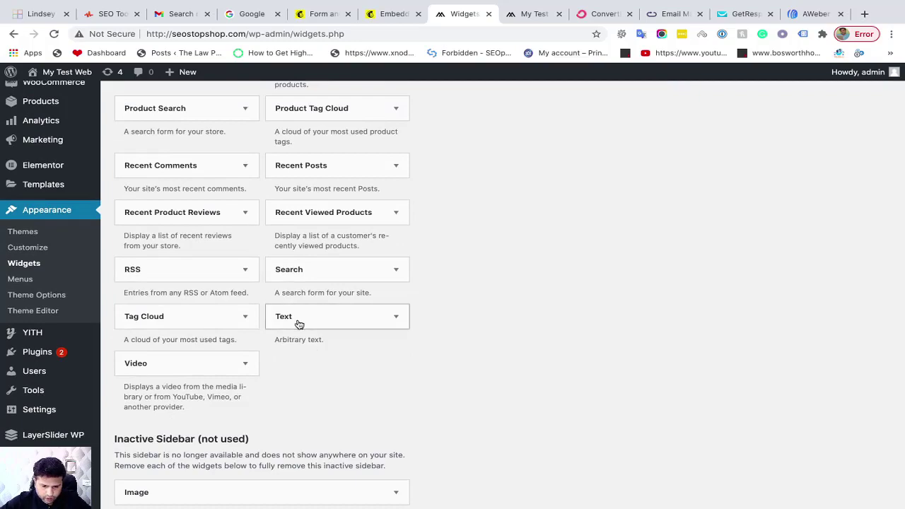
pyautogui.moveTo(301, 324); pyautogui.dragTo(742, 195)
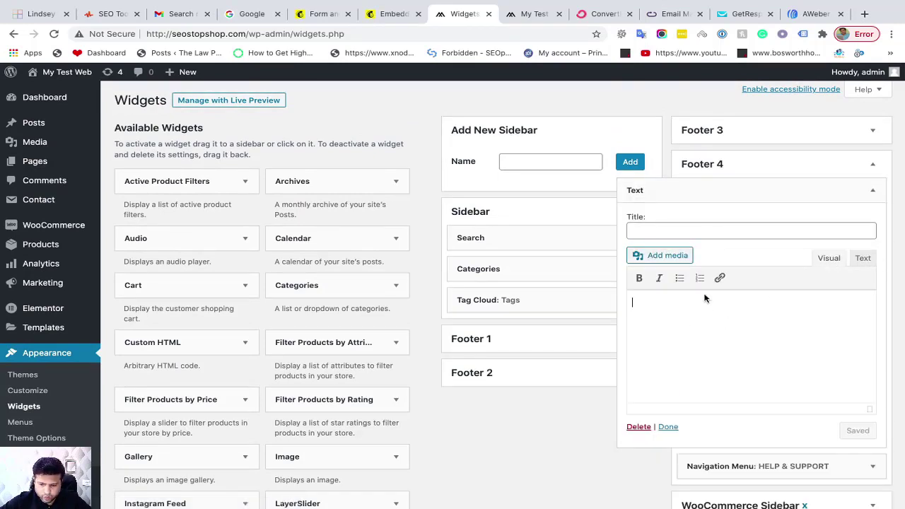
# Paste the Mailchimp signup embed code into the Text widget's Text tab and save it
pyautogui.click(863, 260)
pyautogui.click(832, 369)
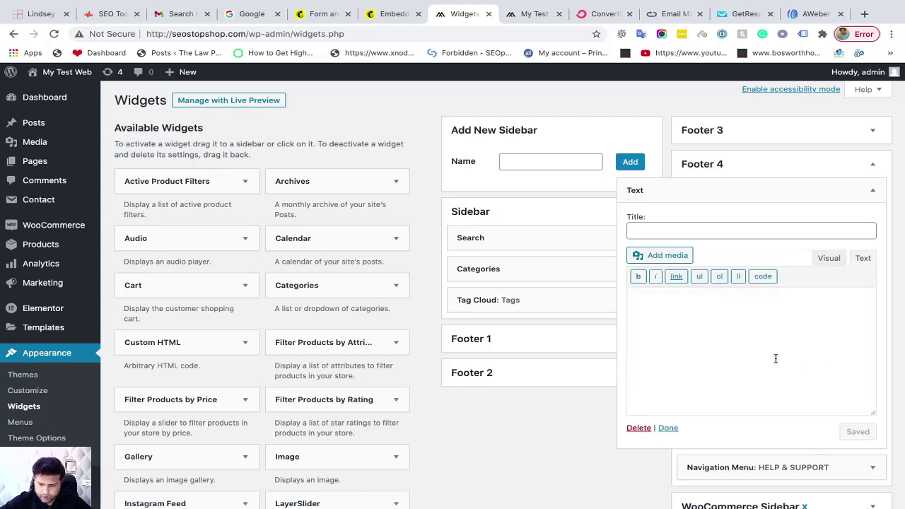
pyautogui.click(716, 329)
pyautogui.hotkey('ctrl', 'v')
pyautogui.click(861, 432)
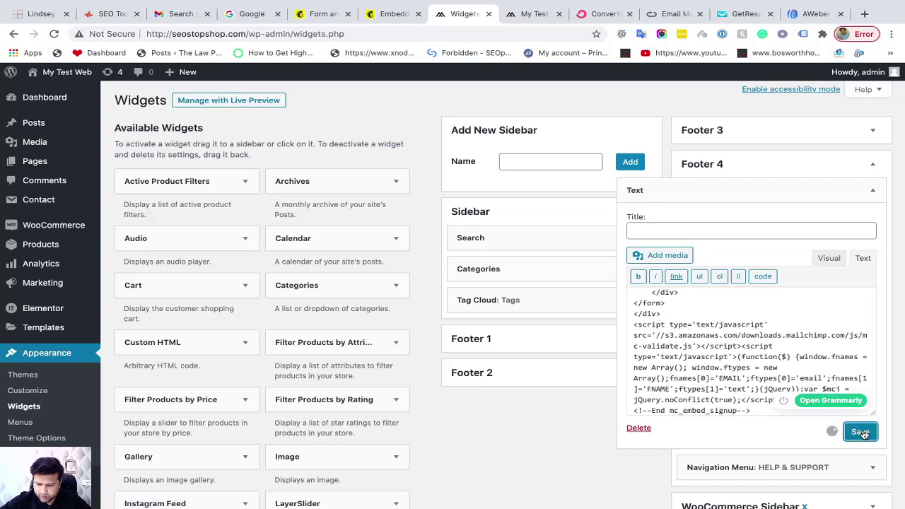
# Title the widget 'Sign Up Today!', save it, and collapse it
pyautogui.click(676, 232)
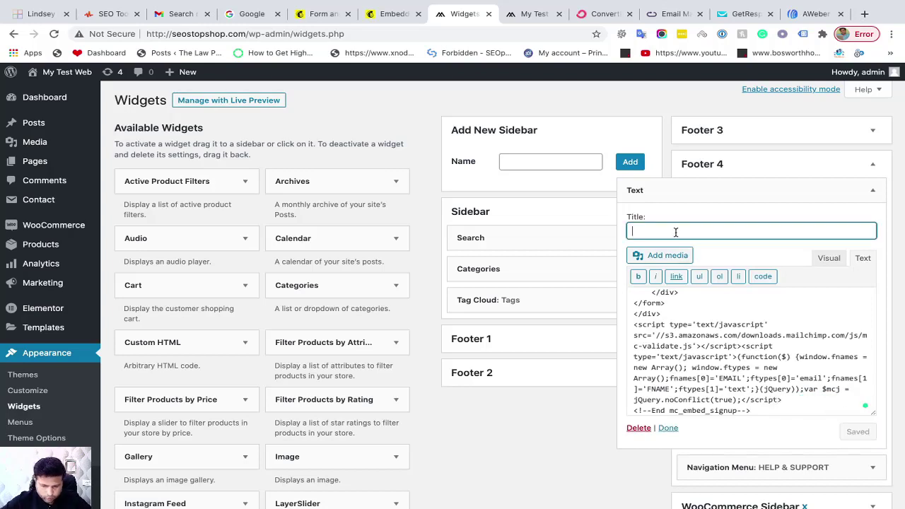
pyautogui.write('Sign Up Today!')
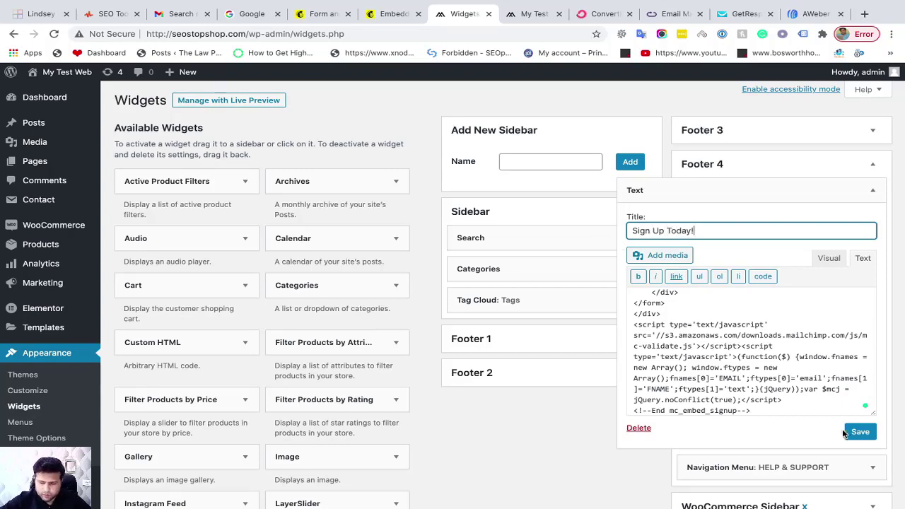
pyautogui.click(845, 434)
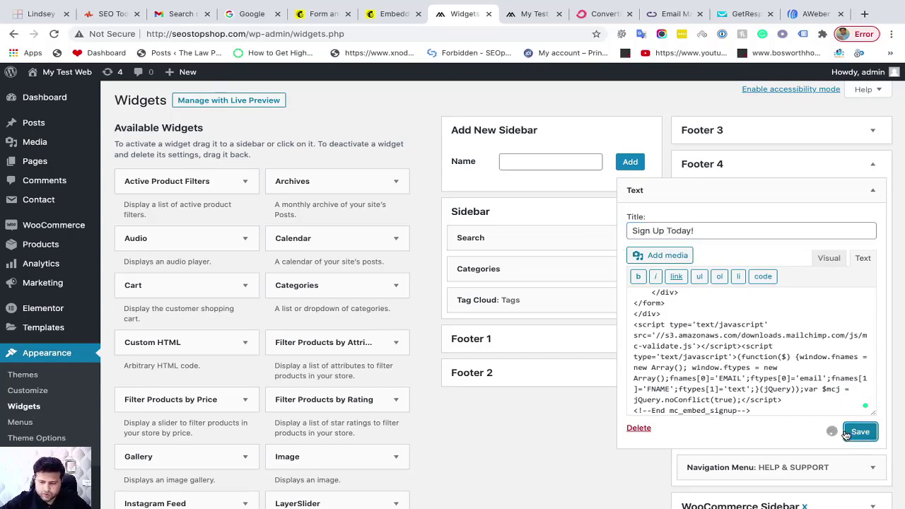
pyautogui.click(875, 191)
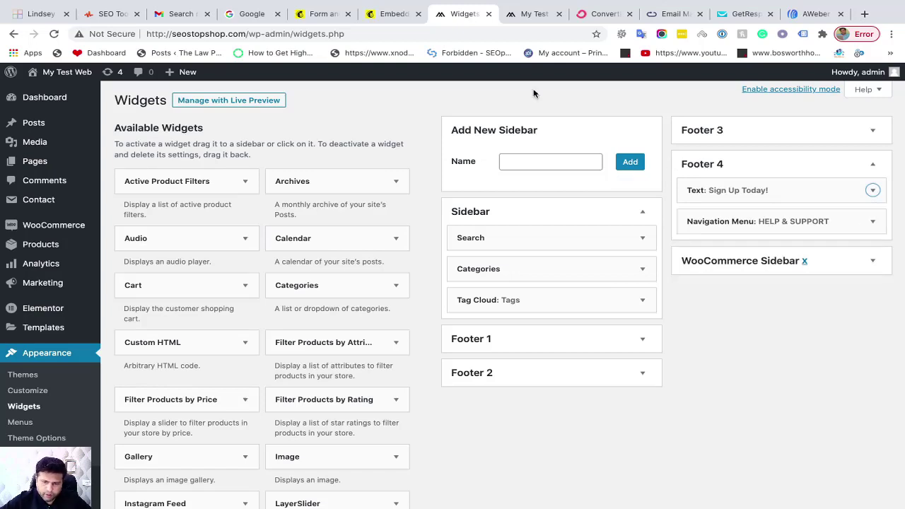
# Reload the live site and scroll to the footer's new Sign Up Today! subscribe form
pyautogui.click(534, 14)
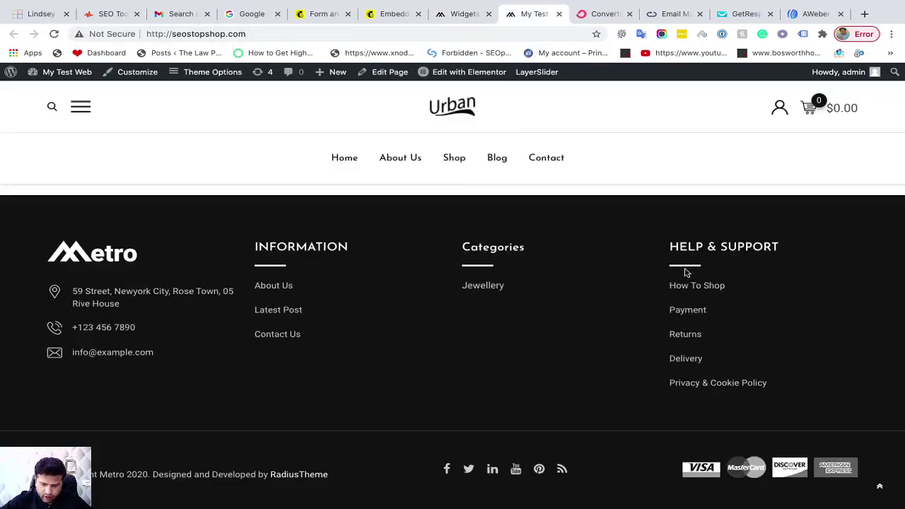
pyautogui.click(54, 34)
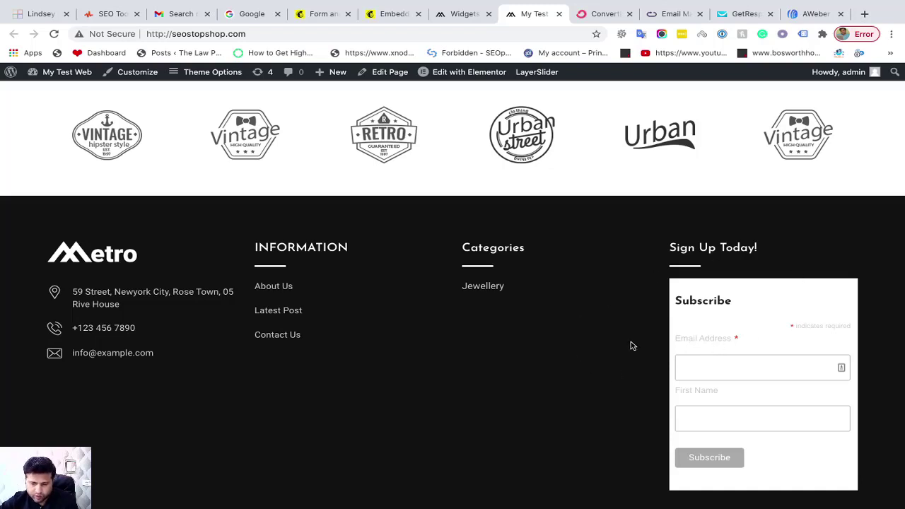
pyautogui.scroll(-1, 633, 345)
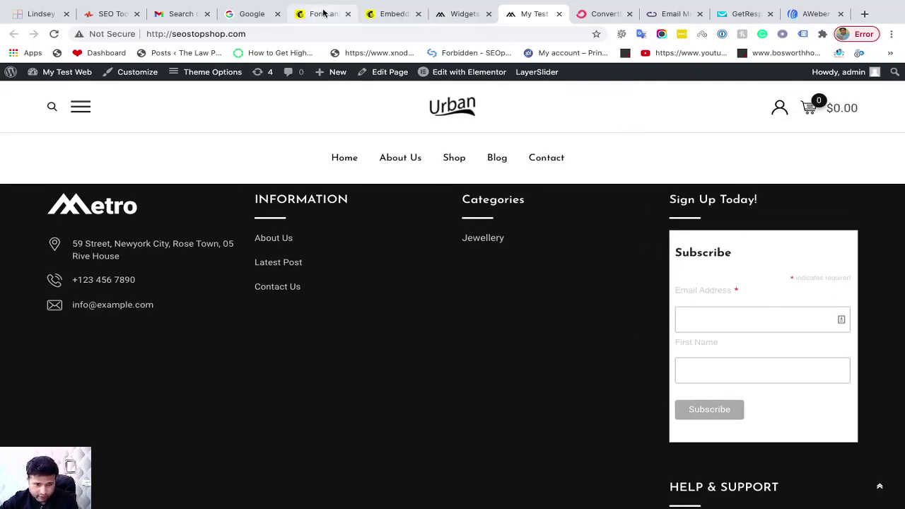
pyautogui.rightClick(437, 310)
pyautogui.click(412, 319)
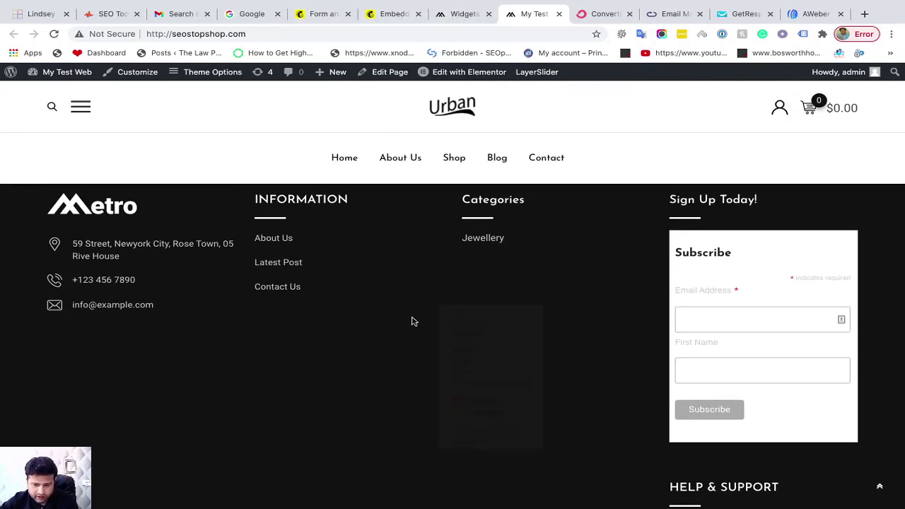
# Back on Mailchimp's Embedded forms page, follow the 'the form builder' link
pyautogui.click(391, 14)
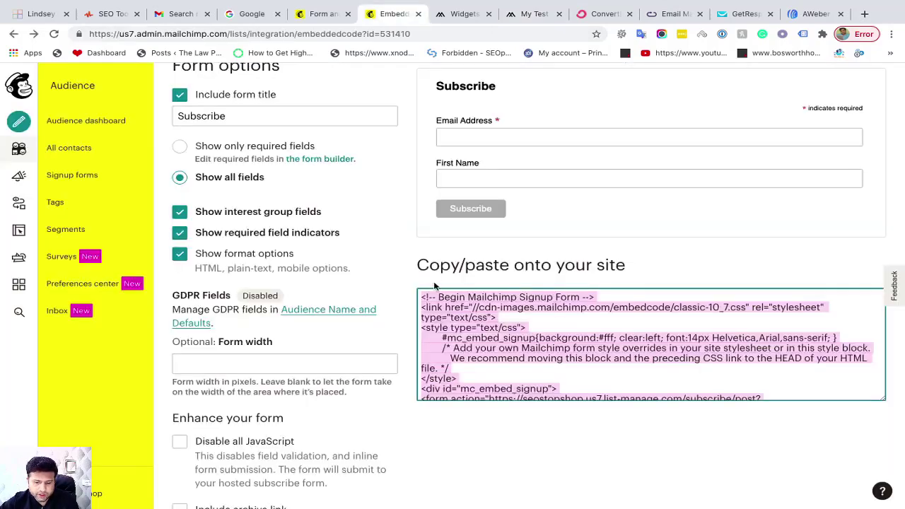
pyautogui.scroll(3, 424, 242)
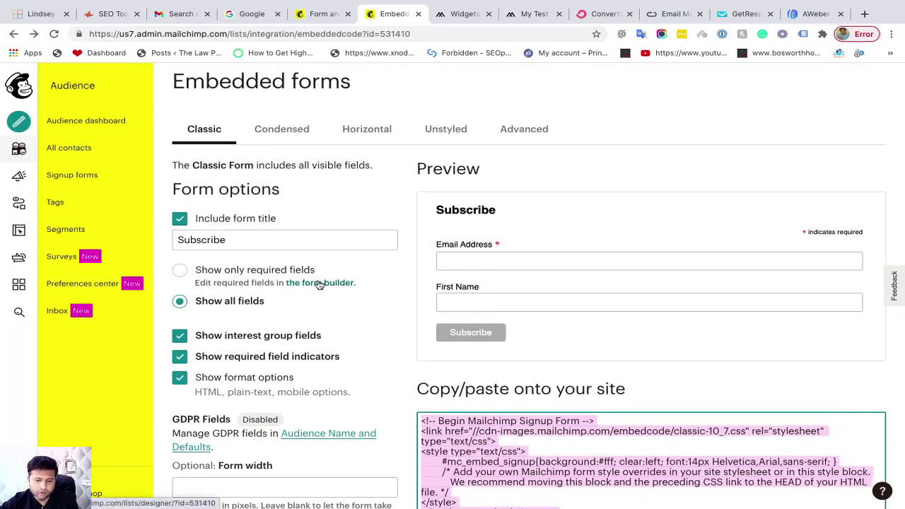
pyautogui.click(317, 282)
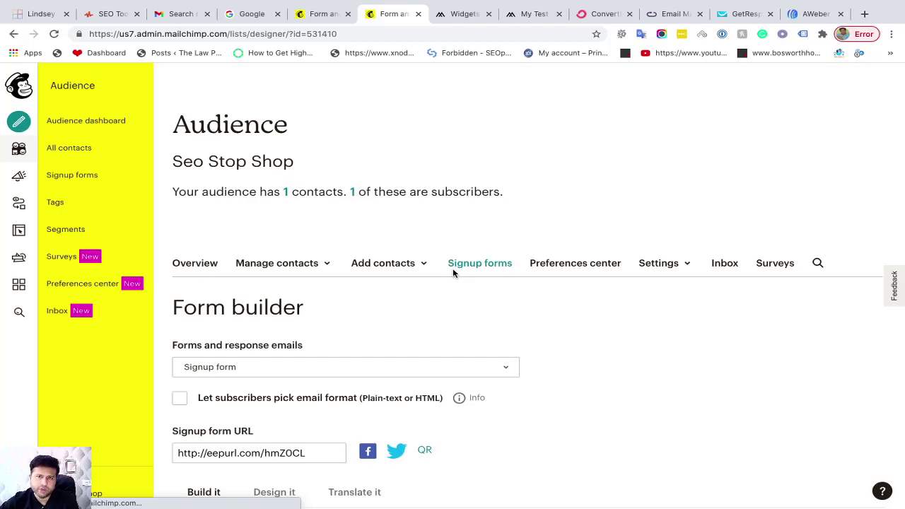
# Bring up the Design it styling options for the form Body
pyautogui.scroll(-4, 450, 297)
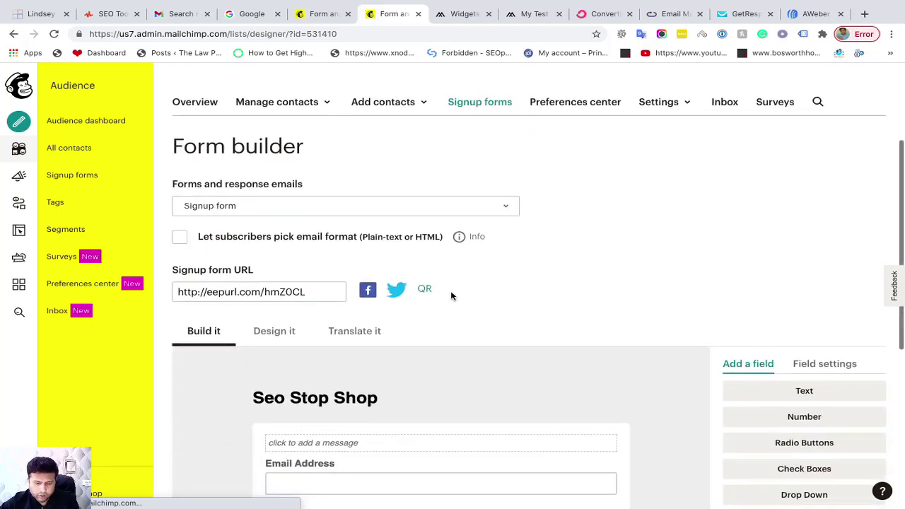
pyautogui.click(280, 242)
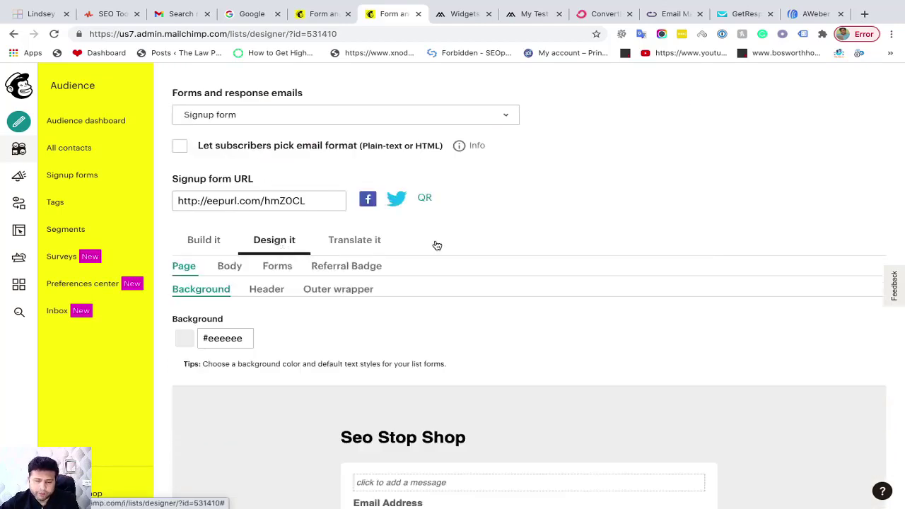
pyautogui.scroll(-1, 435, 245)
pyautogui.click(235, 203)
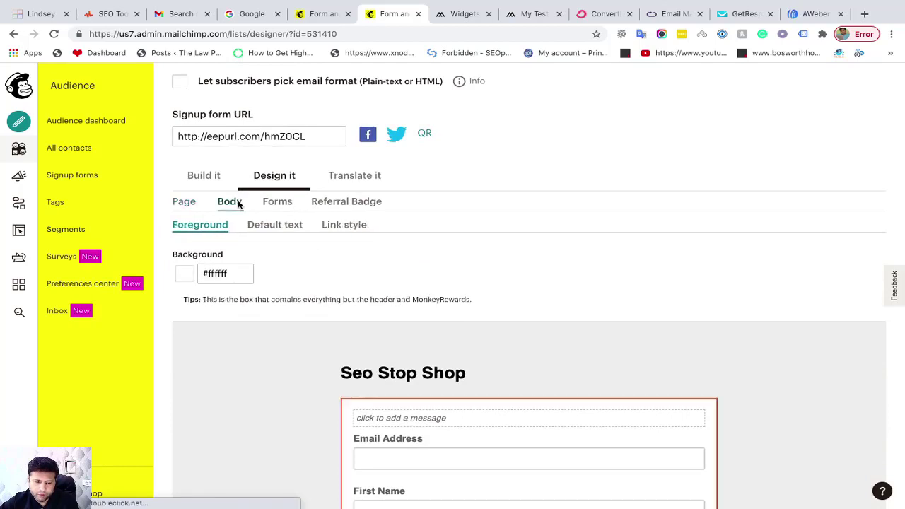
pyautogui.scroll(-1, 444, 347)
pyautogui.scroll(-1, 444, 345)
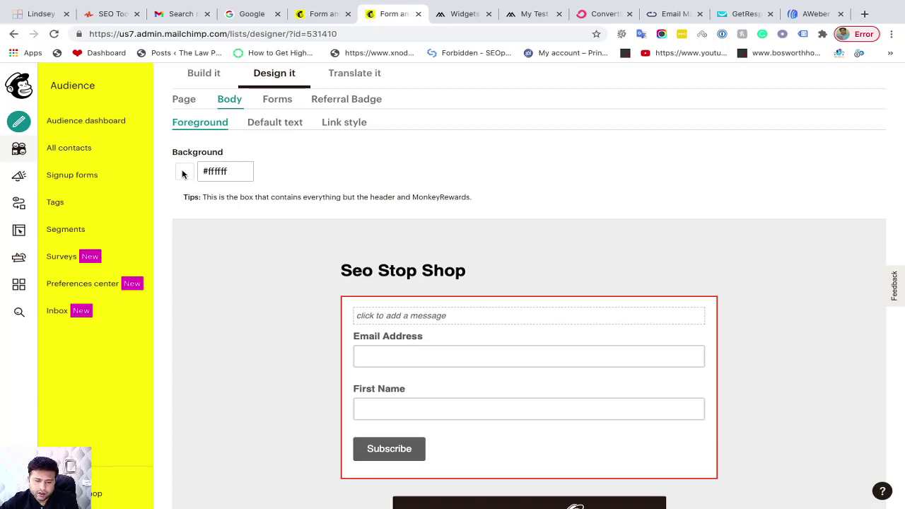
# Change the body background colour to near-black #1f1515
pyautogui.click(204, 171)
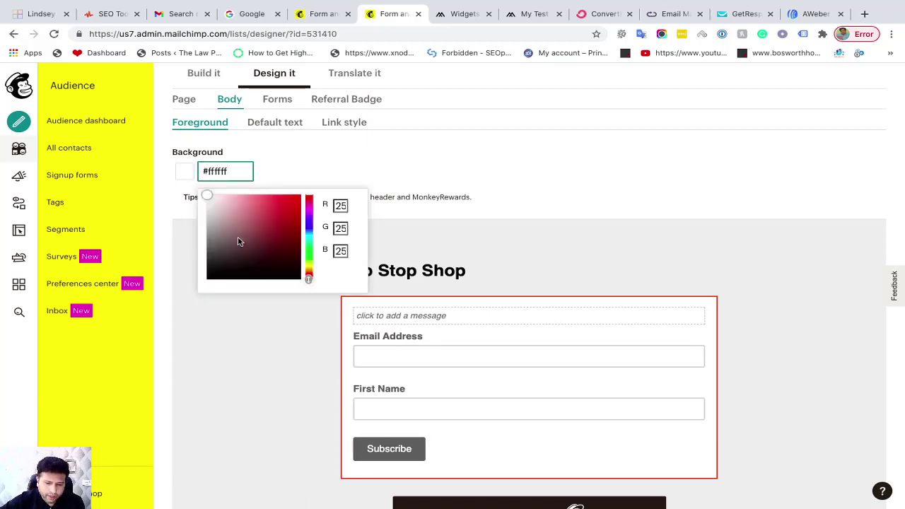
pyautogui.click(222, 262)
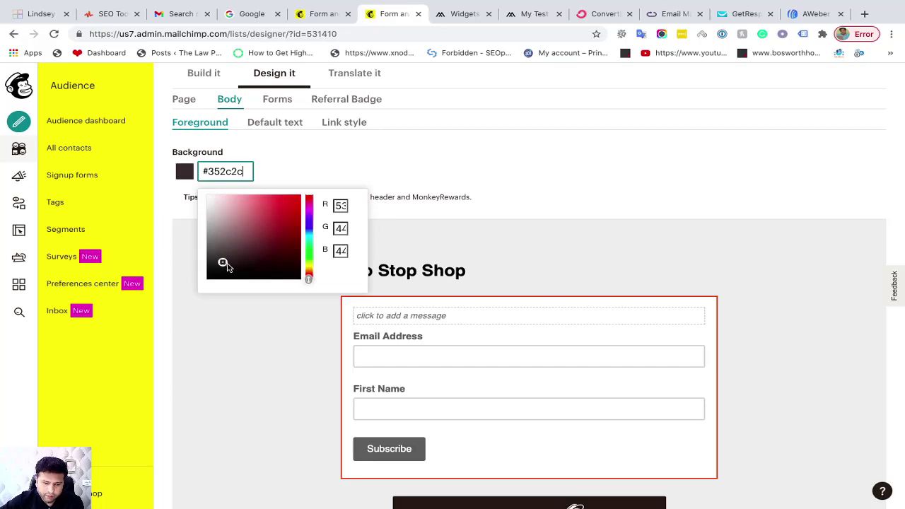
pyautogui.click(239, 270)
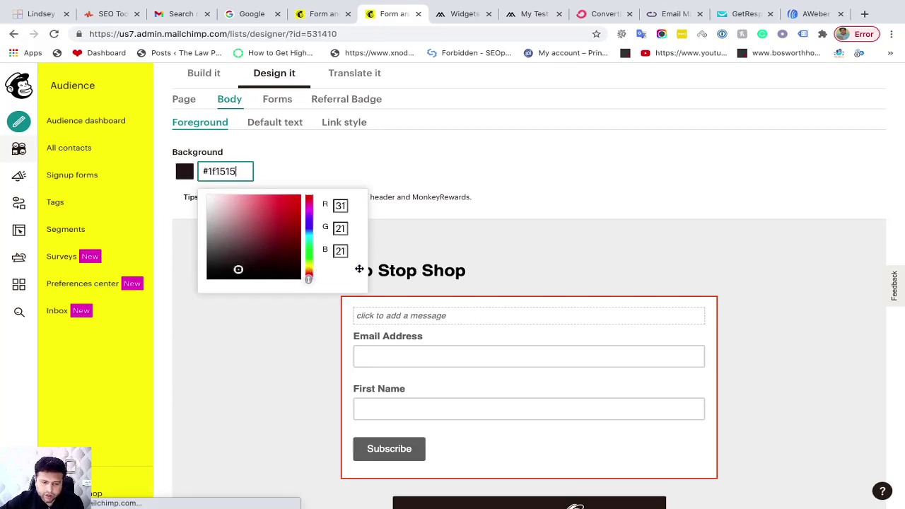
pyautogui.click(405, 168)
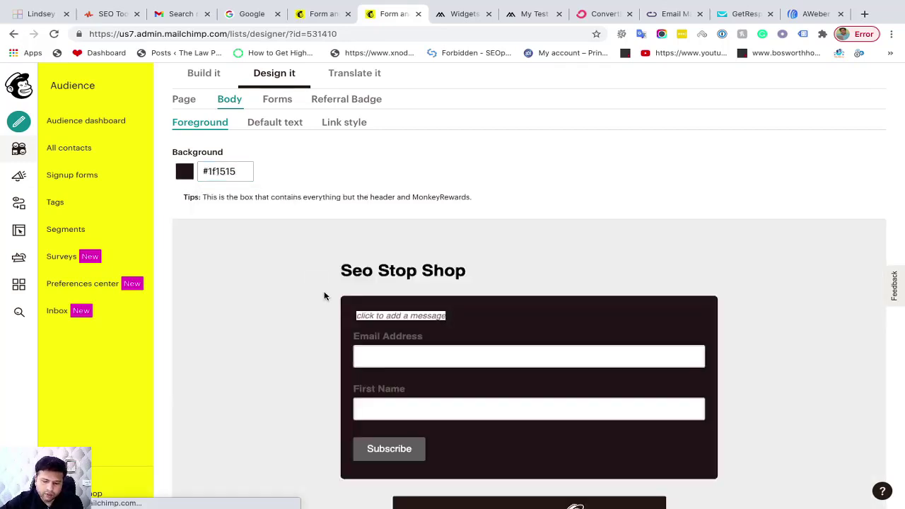
pyautogui.scroll(-2, 323, 297)
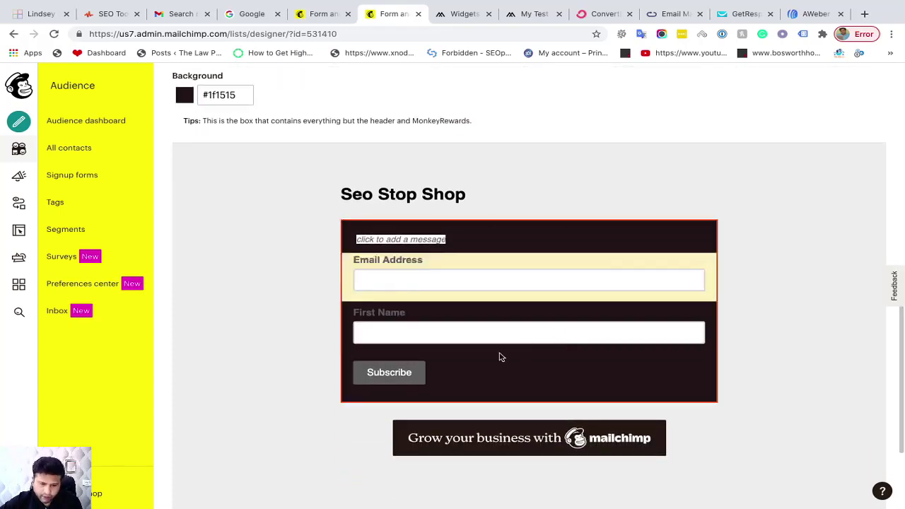
pyautogui.scroll(1, 470, 260)
pyautogui.scroll(3, 471, 261)
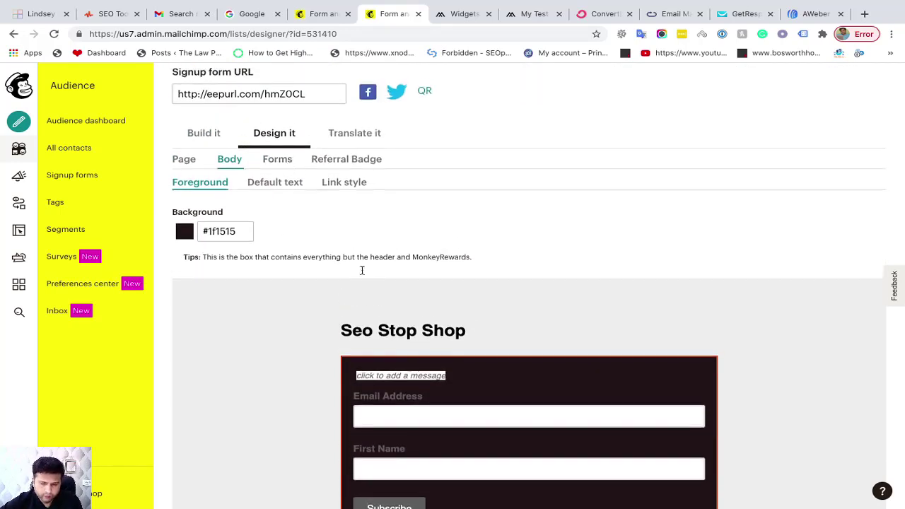
pyautogui.scroll(-2, 390, 444)
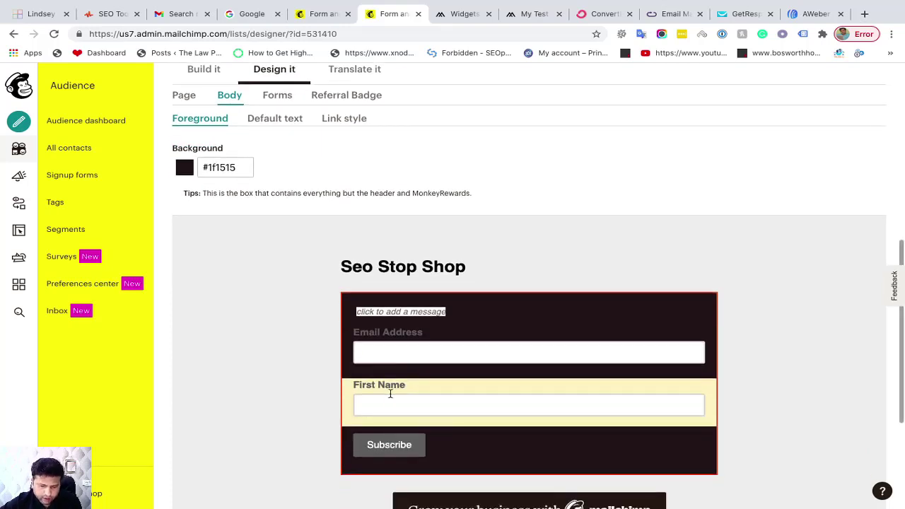
pyautogui.scroll(2, 389, 393)
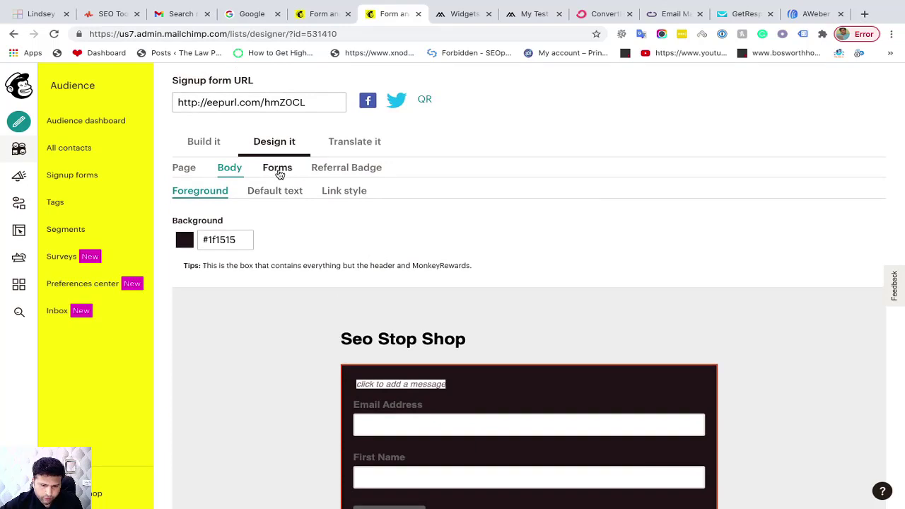
# Set the Forms > Field labels text colour to #ffffff, then go back to Embedded forms
pyautogui.click(278, 169)
pyautogui.click(355, 193)
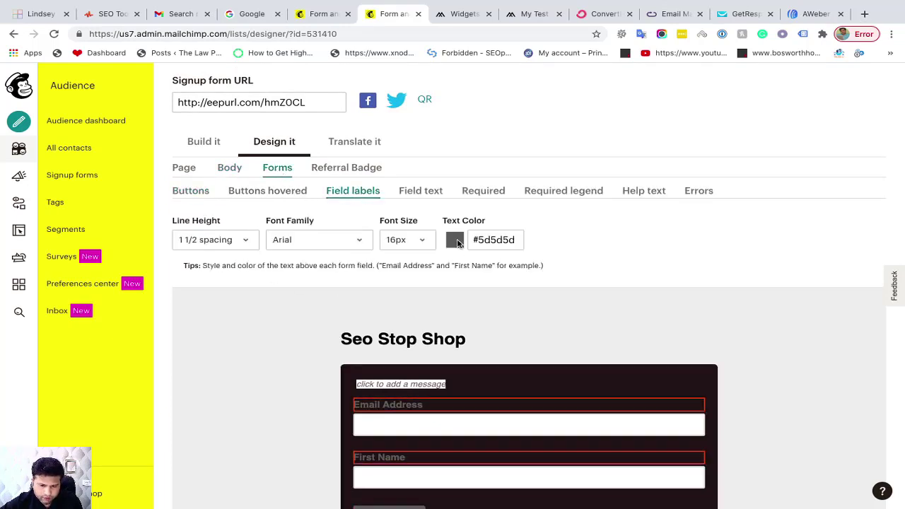
pyautogui.click(488, 241)
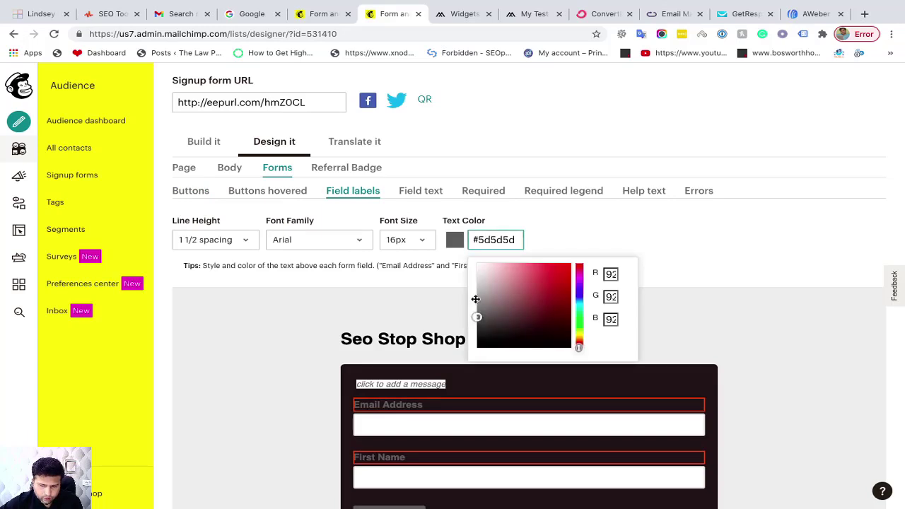
pyautogui.hotkey('ctrl', 'a')
pyautogui.write('#ffffff')
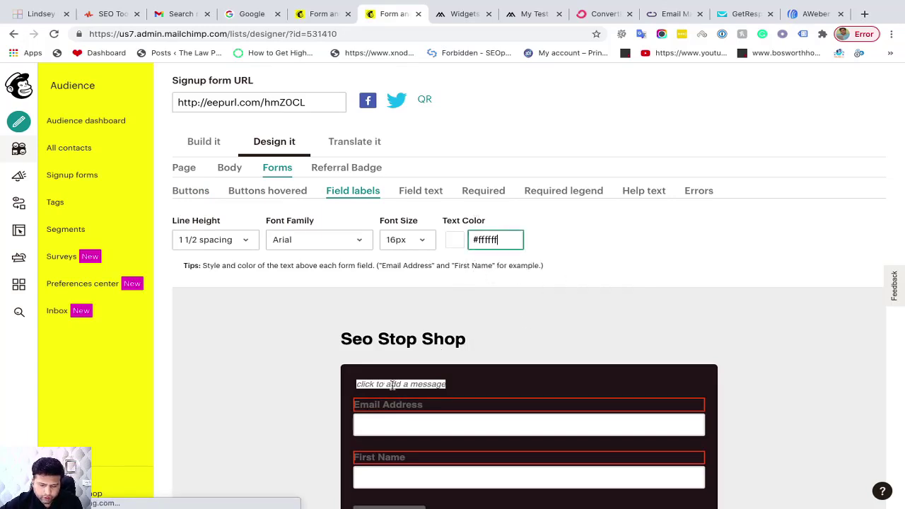
pyautogui.scroll(-2, 418, 404)
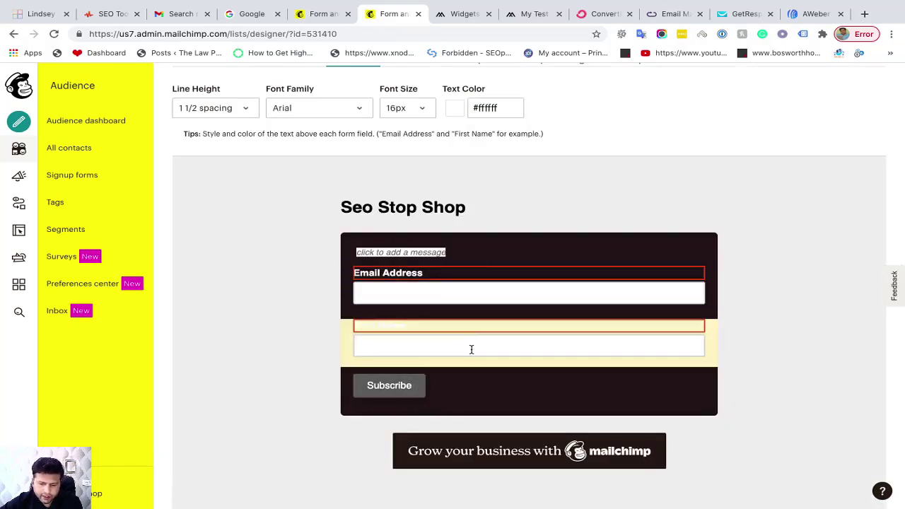
pyautogui.scroll(2, 471, 349)
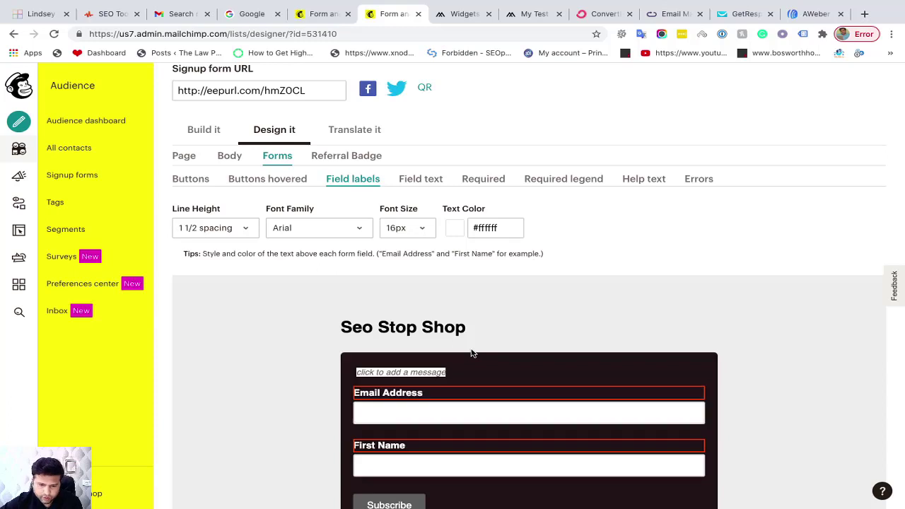
pyautogui.scroll(-1, 472, 353)
pyautogui.scroll(-2, 473, 353)
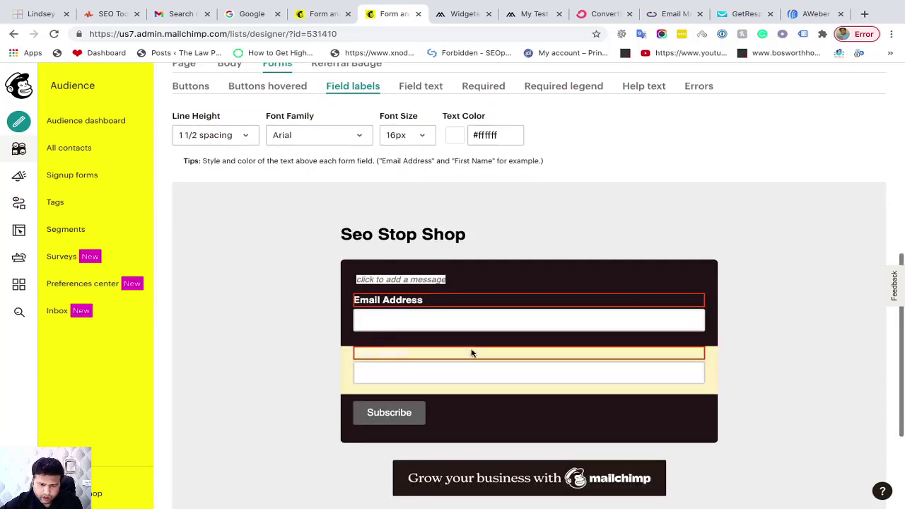
pyautogui.scroll(1, 306, 325)
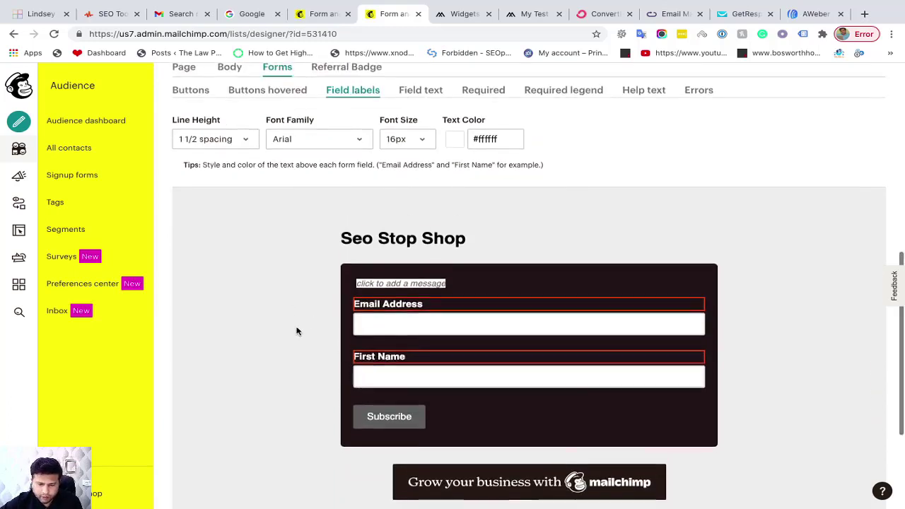
pyautogui.click(12, 34)
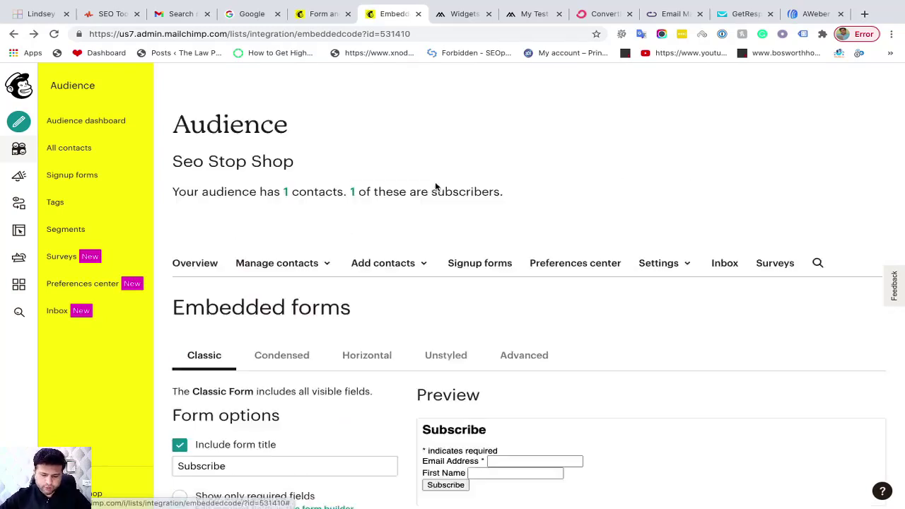
# Scroll down to the reloaded Classic form embed code, then switch to the WordPress Widgets tab
pyautogui.scroll(-3, 437, 198)
pyautogui.scroll(-1, 438, 207)
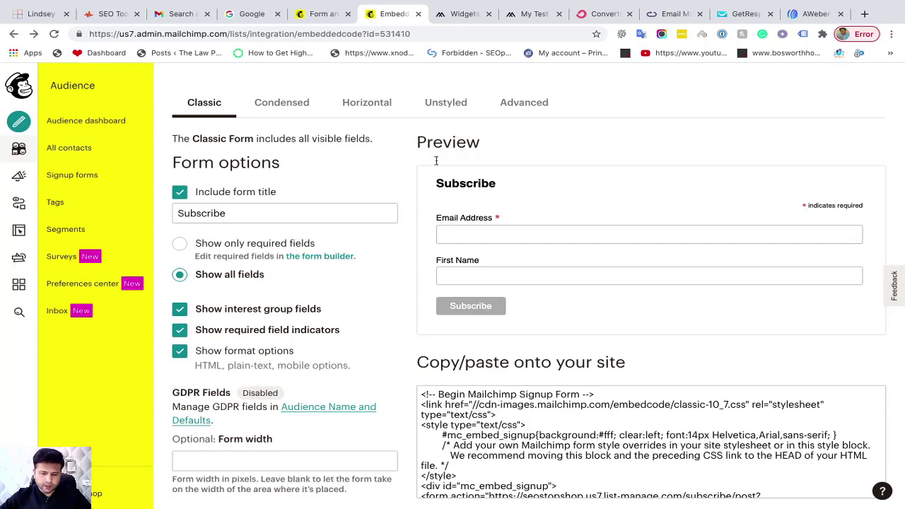
pyautogui.click(459, 14)
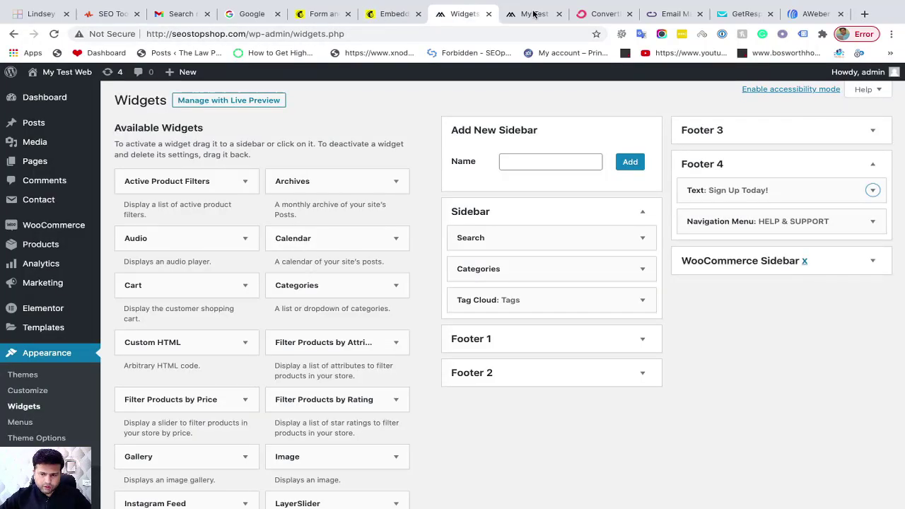
# Open Chrome DevTools on the live site's front page
pyautogui.click(534, 14)
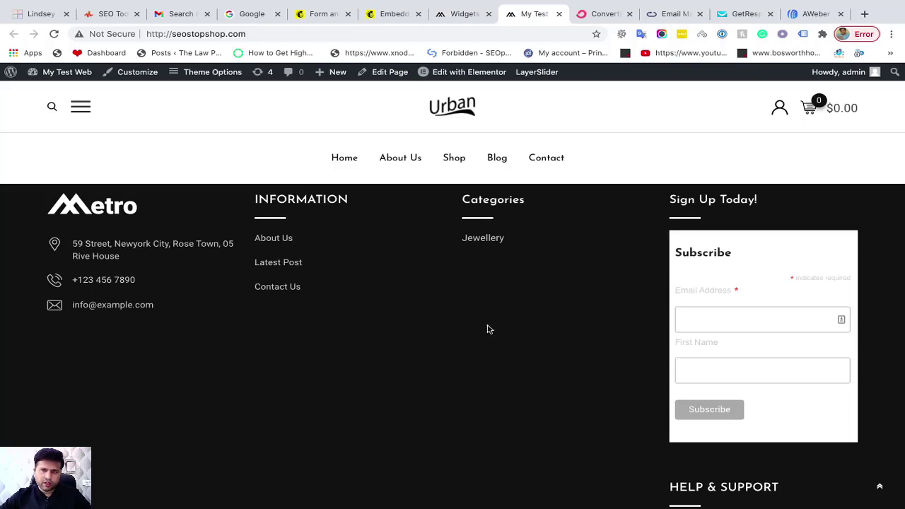
pyautogui.rightClick(474, 339)
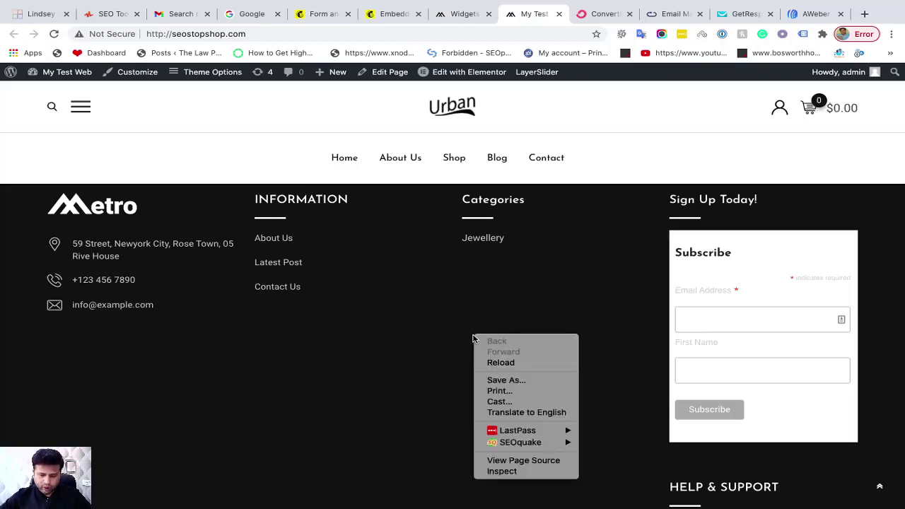
pyautogui.click(503, 471)
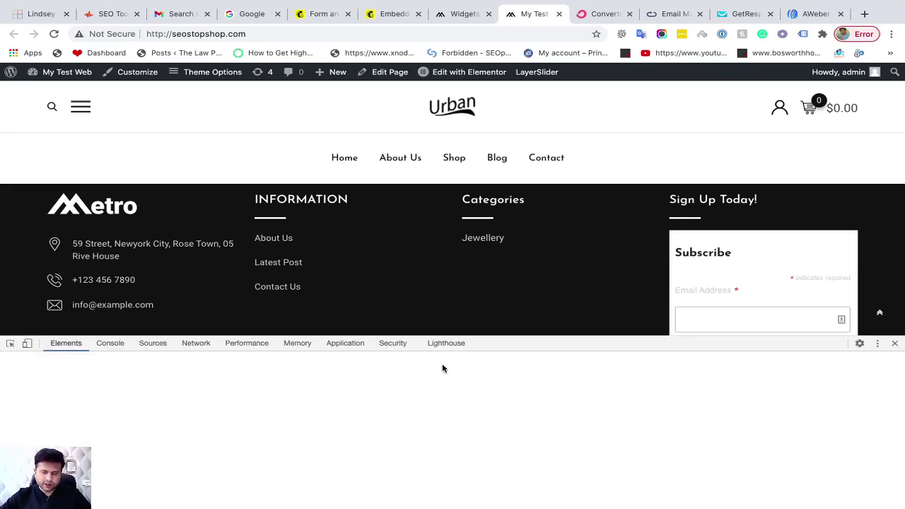
# Inspect the footer's Categories column, address text and signup form email input
pyautogui.click(11, 346)
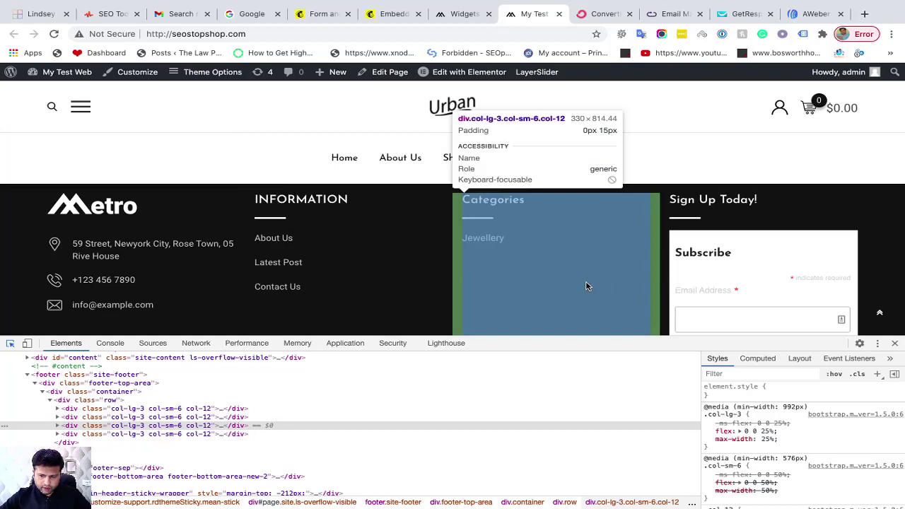
pyautogui.click(584, 287)
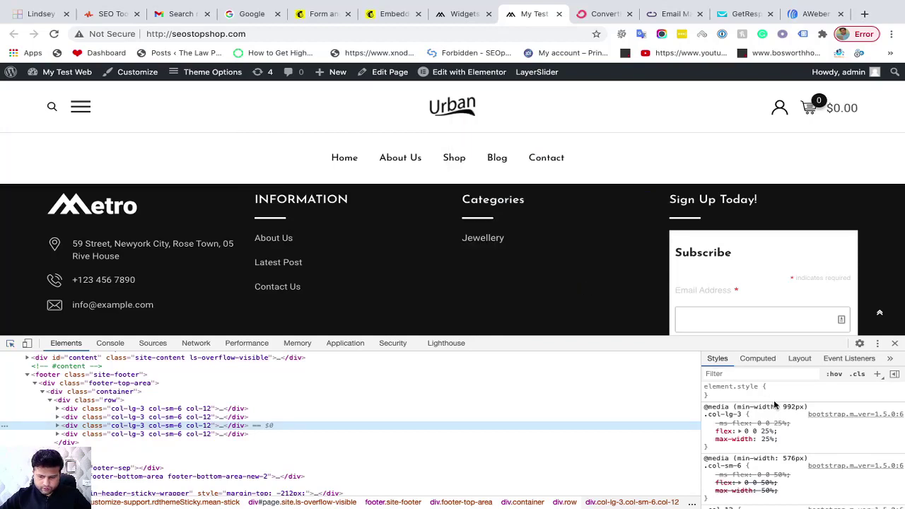
pyautogui.scroll(-2, 784, 417)
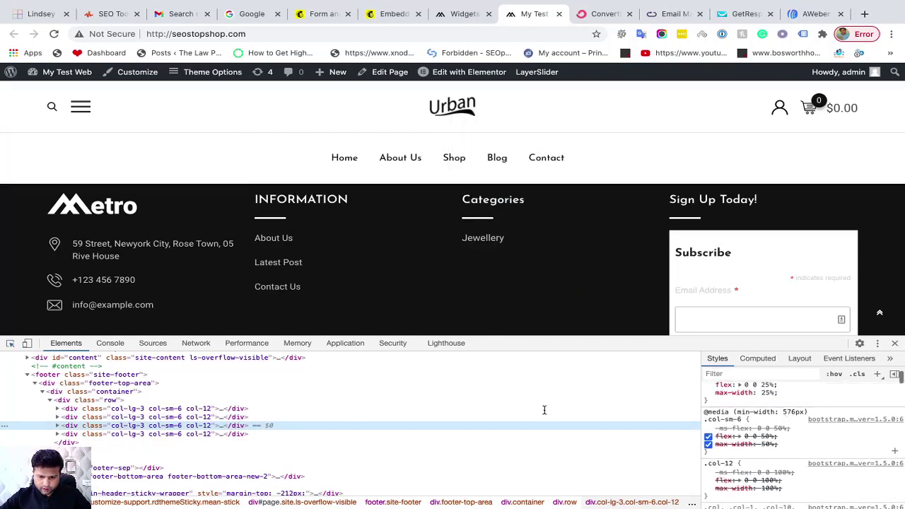
pyautogui.click(10, 343)
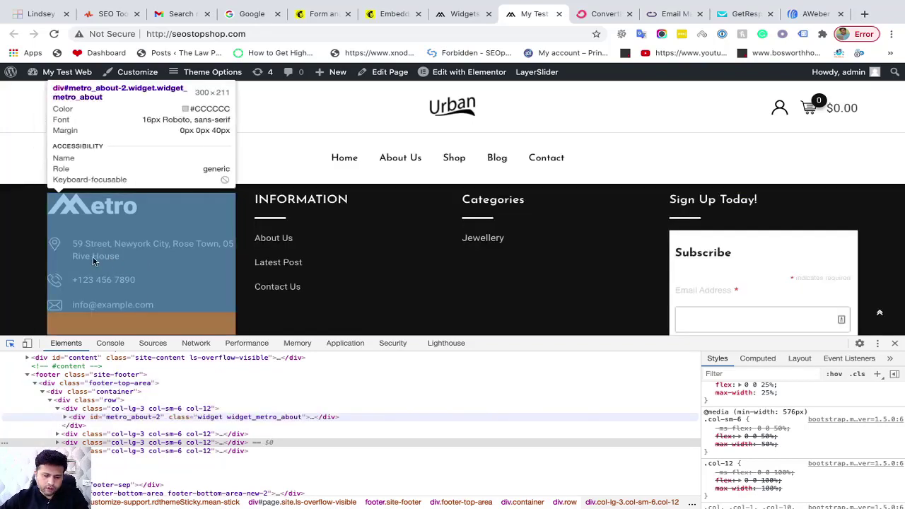
pyautogui.click(95, 260)
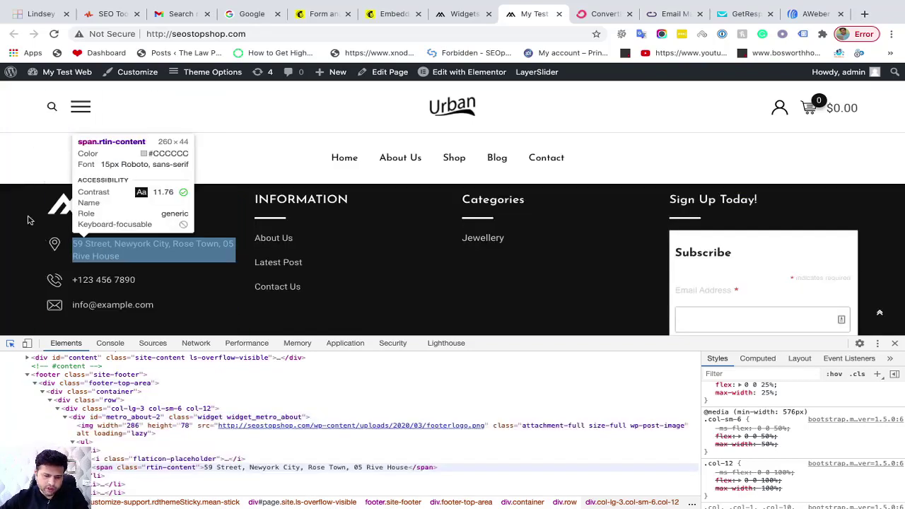
pyautogui.hotkey('ctrl', 'shift', 'c')
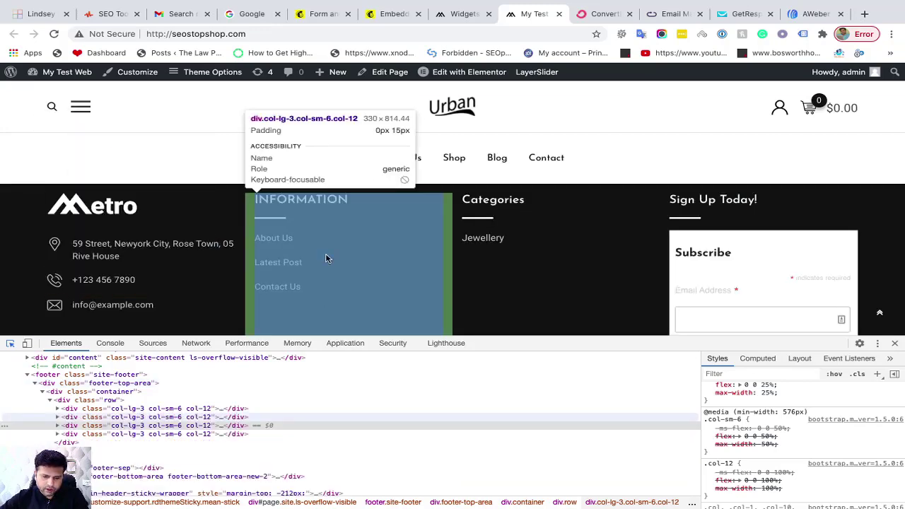
pyautogui.click(894, 342)
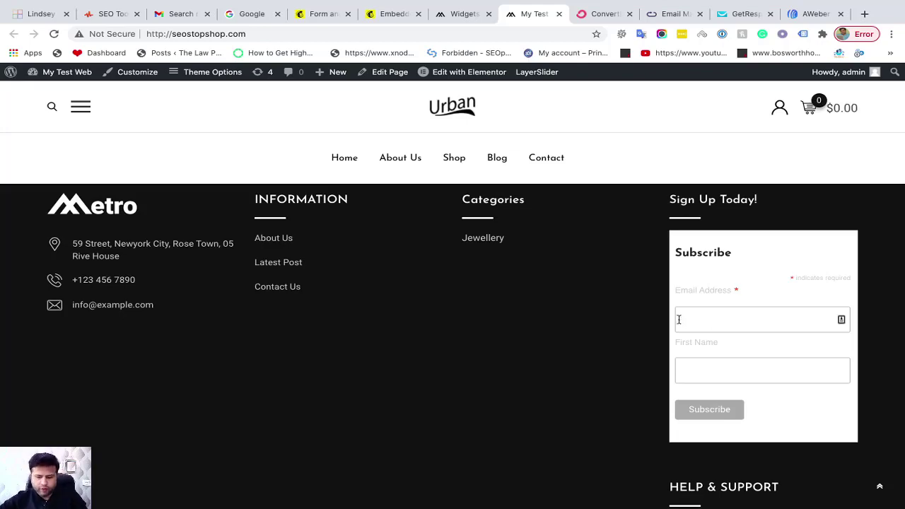
pyautogui.scroll(5, 575, 335)
pyautogui.scroll(5, 576, 336)
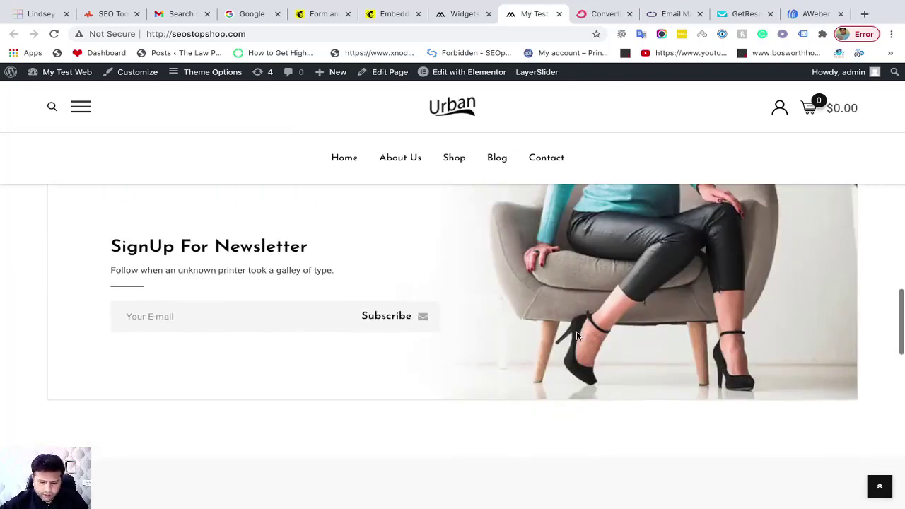
pyautogui.scroll(5, 381, 283)
pyautogui.scroll(5, 396, 231)
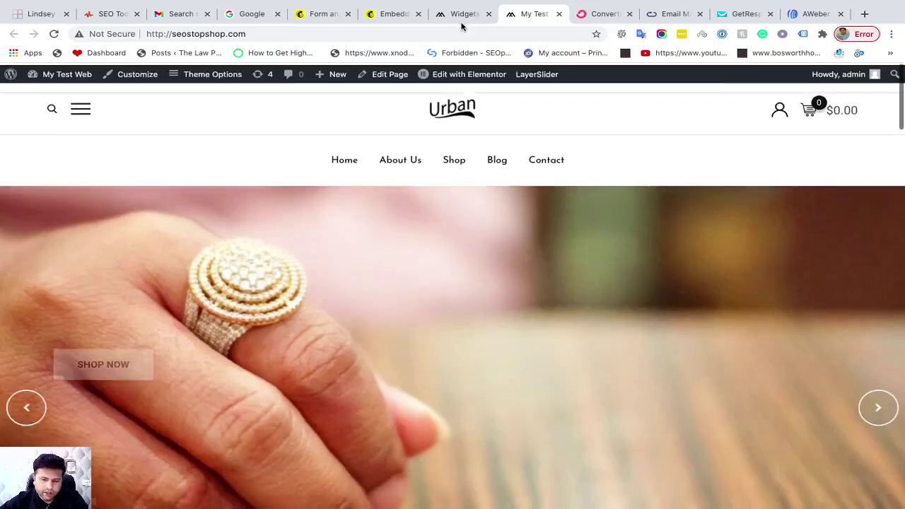
pyautogui.click(460, 15)
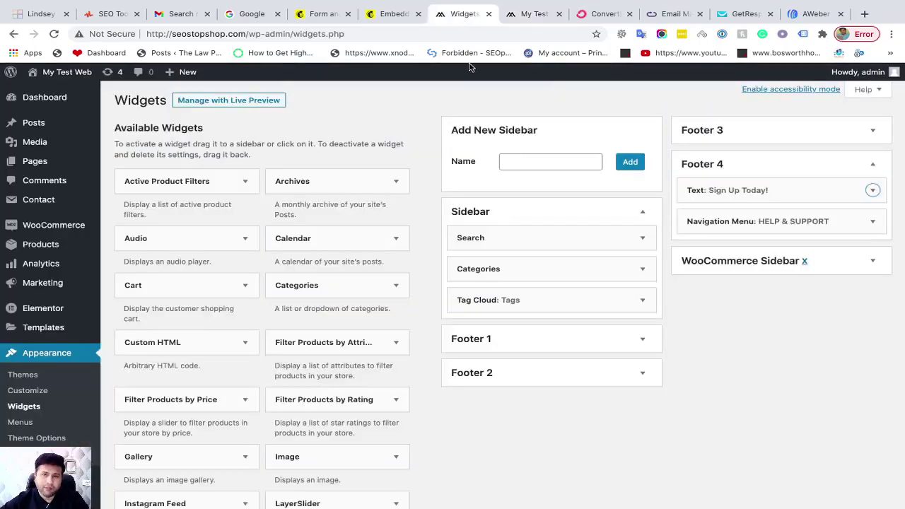
pyautogui.click(381, 14)
pyautogui.scroll(-3, 539, 407)
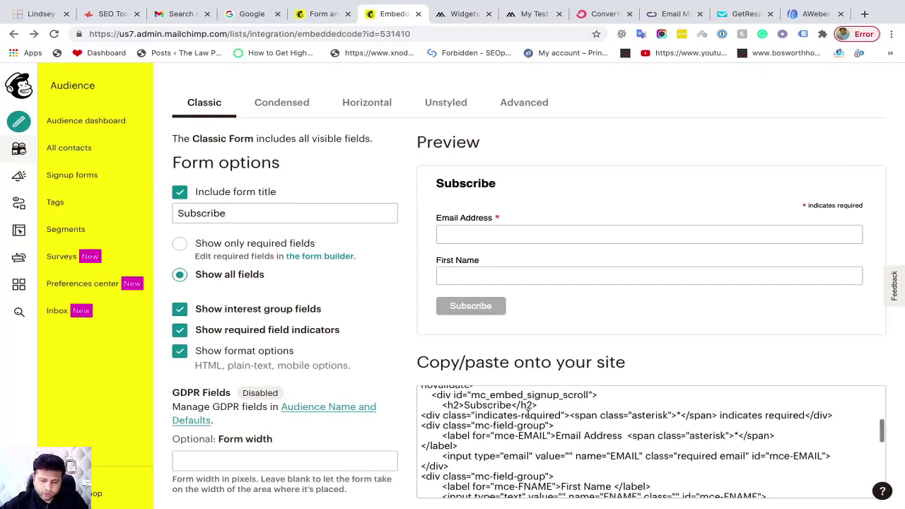
pyautogui.scroll(-1, 552, 332)
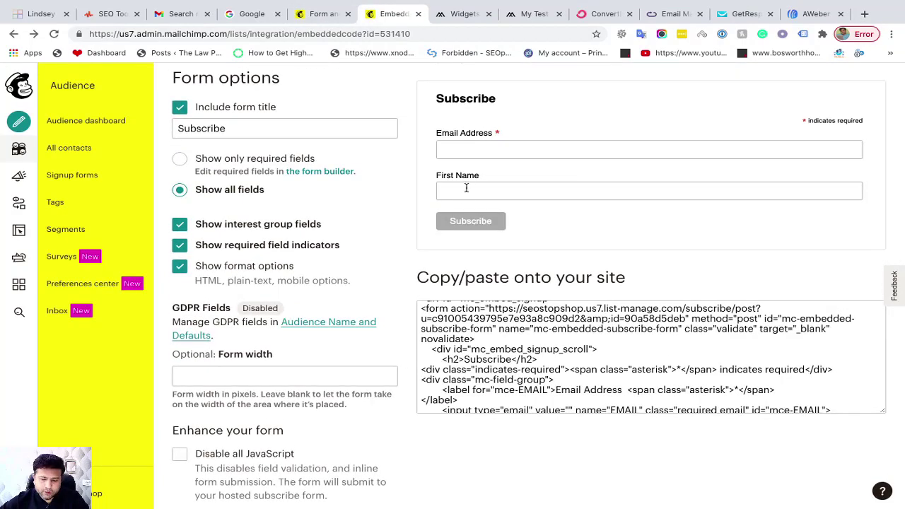
pyautogui.scroll(1, 431, 324)
pyautogui.scroll(-2, 413, 337)
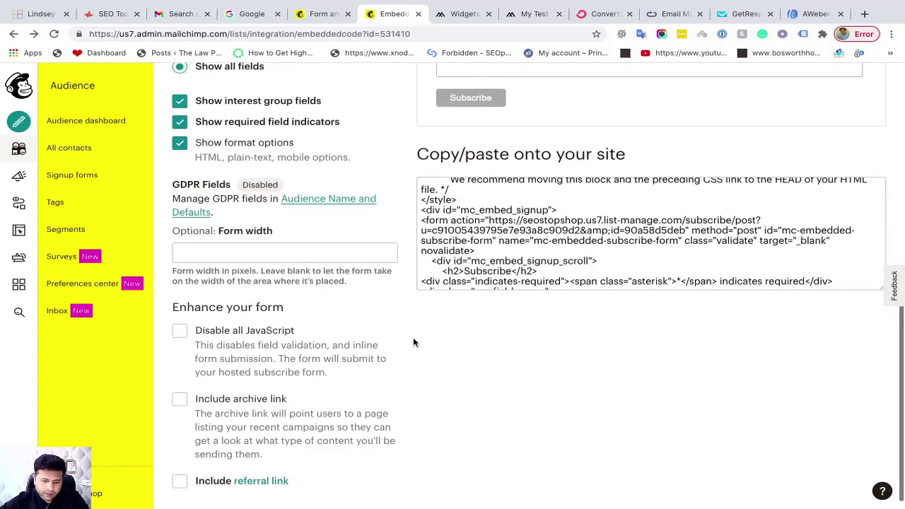
pyautogui.scroll(1, 414, 339)
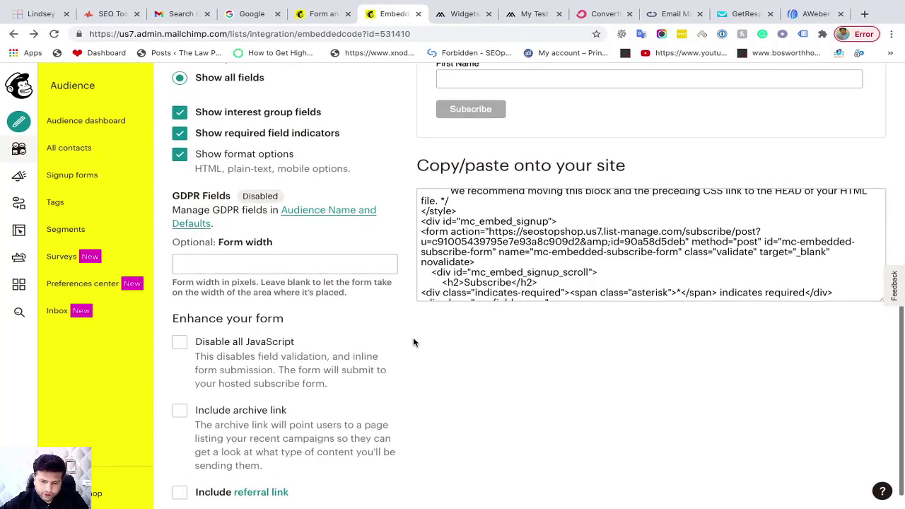
pyautogui.scroll(2, 413, 338)
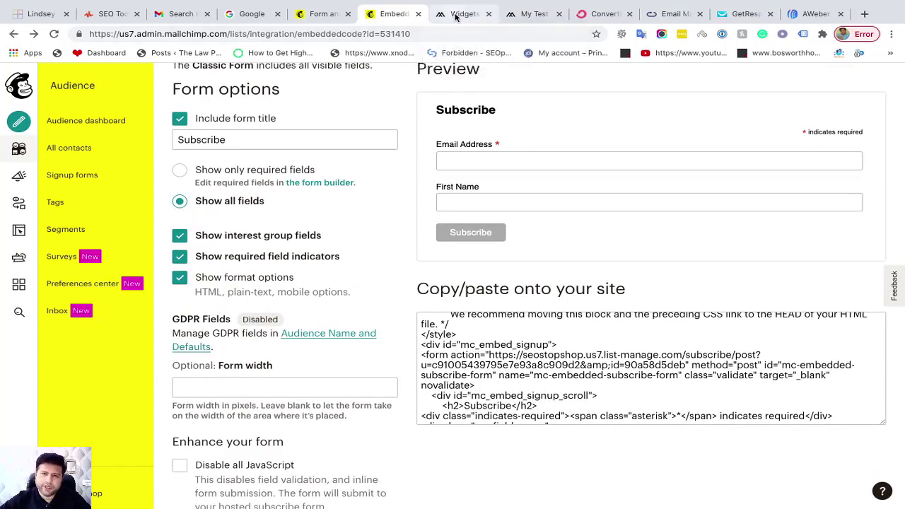
pyautogui.click(454, 15)
pyautogui.click(391, 15)
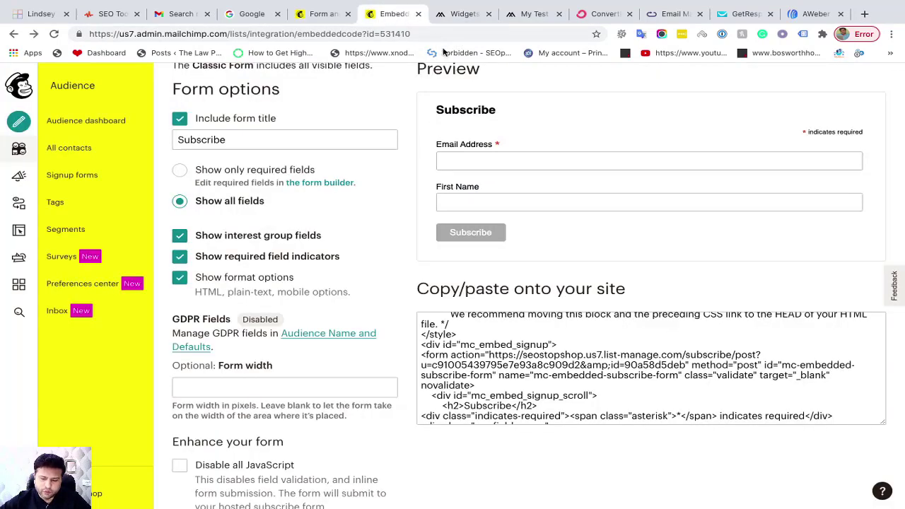
pyautogui.click(523, 14)
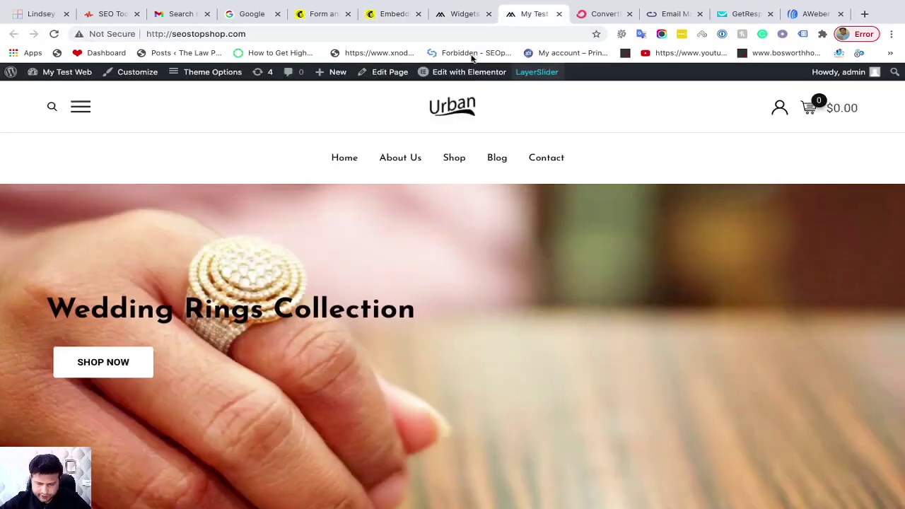
pyautogui.scroll(-20, 563, 204)
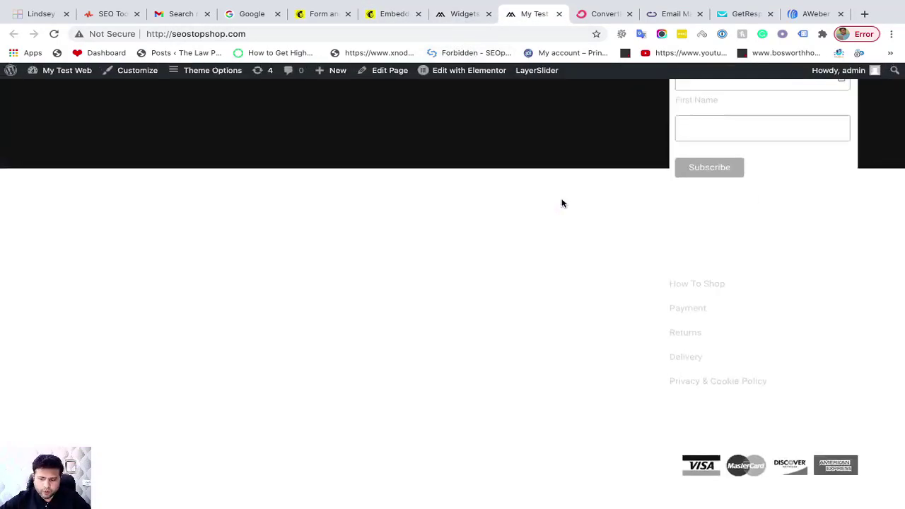
pyautogui.scroll(3, 693, 283)
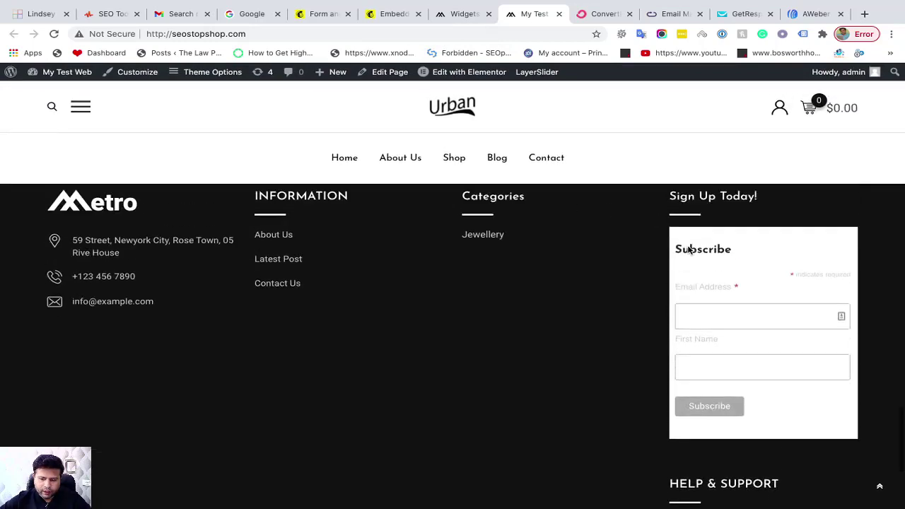
# Subscribe through the footer form with a test e-mail and first name, then return to Widgets
pyautogui.click(707, 324)
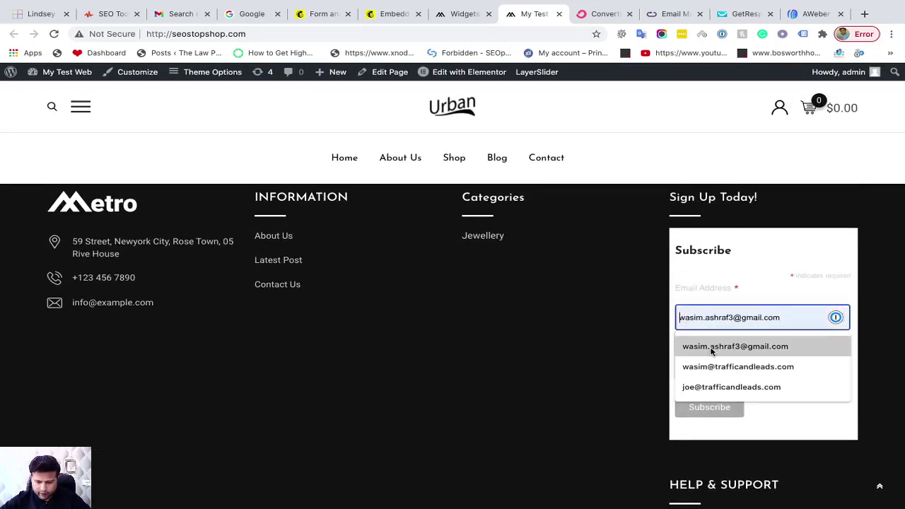
pyautogui.click(710, 346)
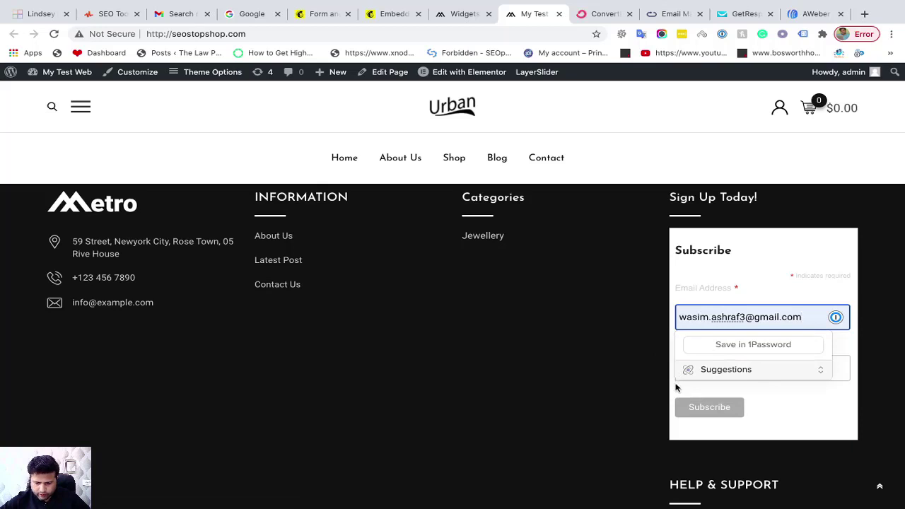
pyautogui.click(680, 388)
pyautogui.click(736, 364)
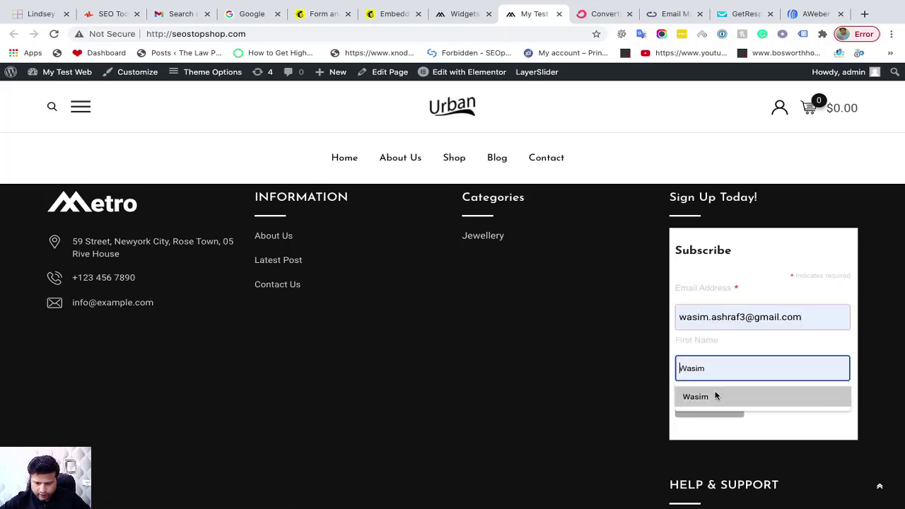
pyautogui.click(716, 396)
pyautogui.click(715, 417)
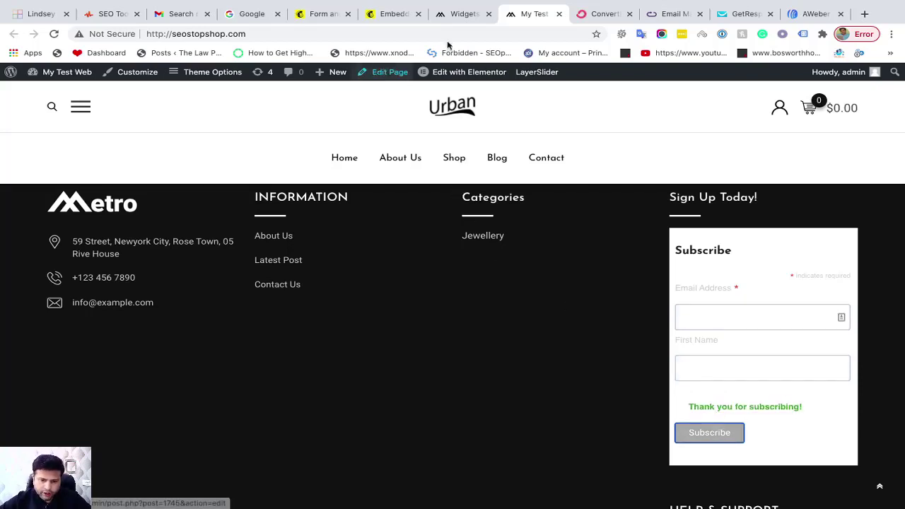
pyautogui.click(458, 20)
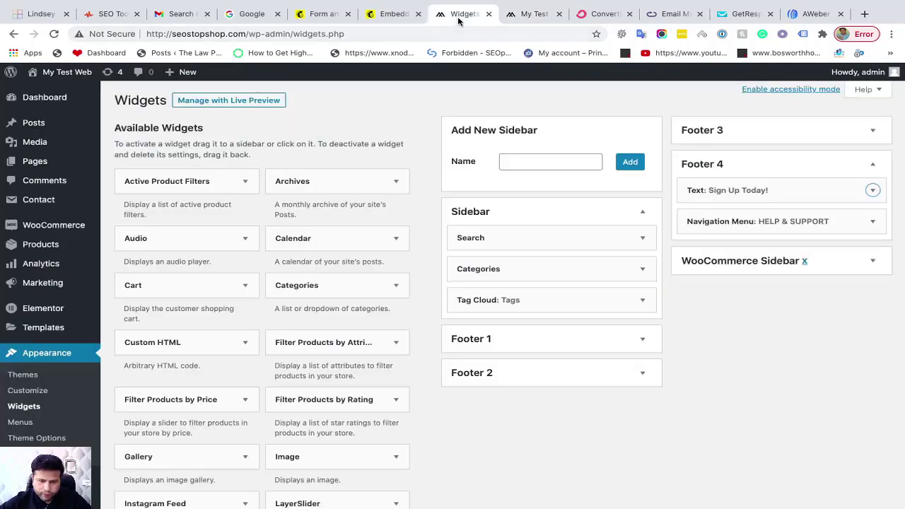
# Open the Seo Stop Shop audience Overview in Mailchimp, showing 2 subscribed contacts
pyautogui.click(387, 15)
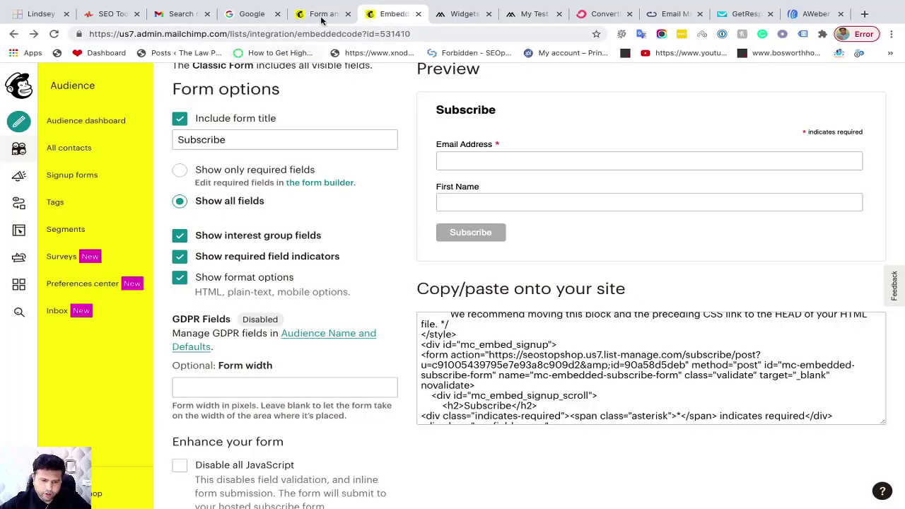
pyautogui.scroll(5, 315, 74)
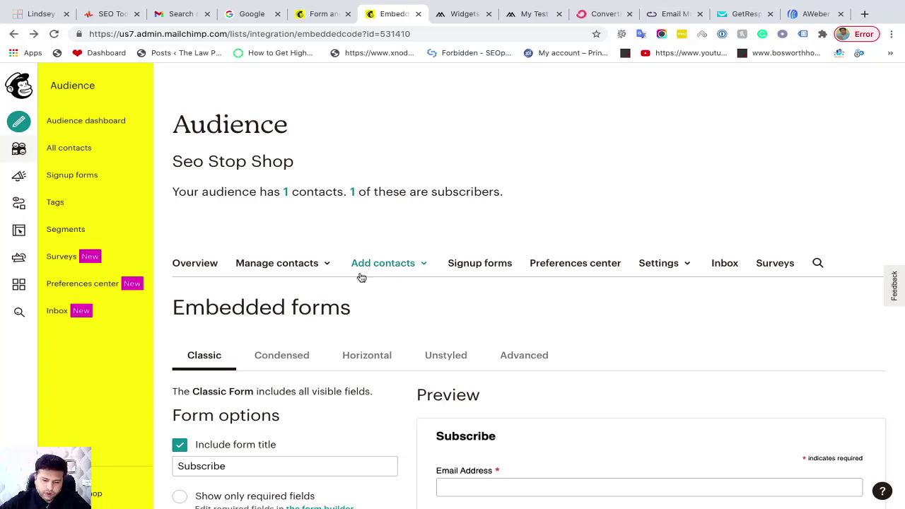
pyautogui.click(211, 263)
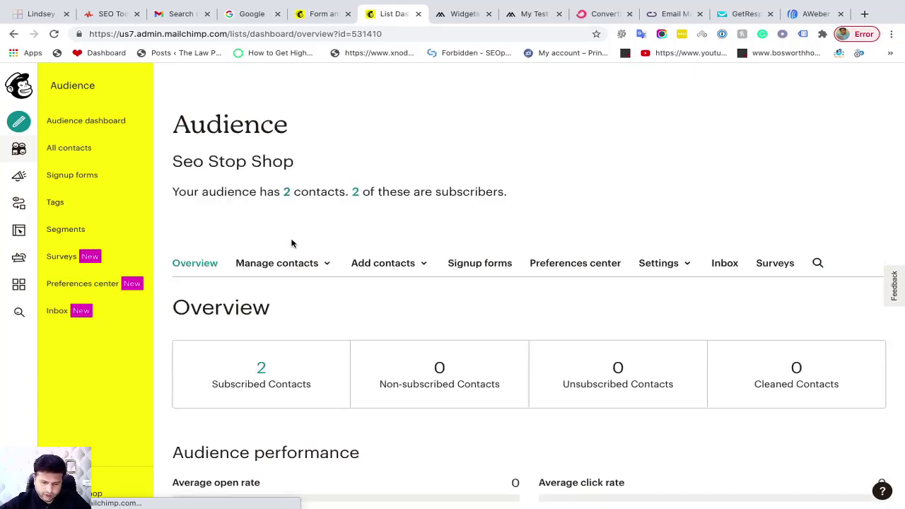
pyautogui.scroll(-2, 291, 243)
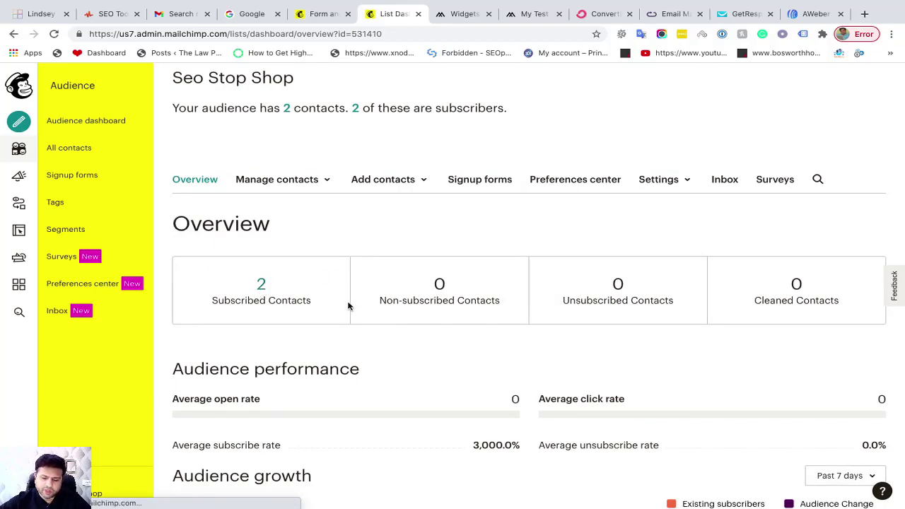
pyautogui.scroll(-3, 347, 306)
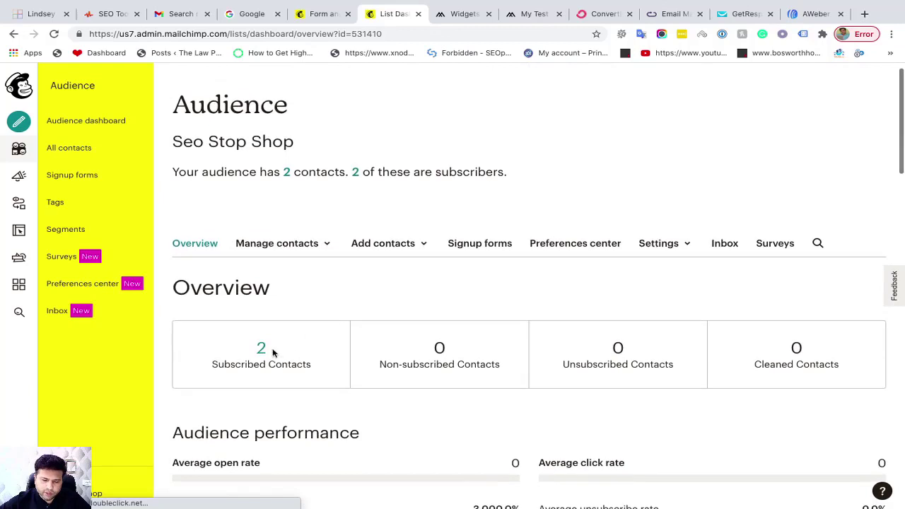
# Open All contacts to see the Embed Form test subscriber beside the Admin Add contact
pyautogui.click(287, 173)
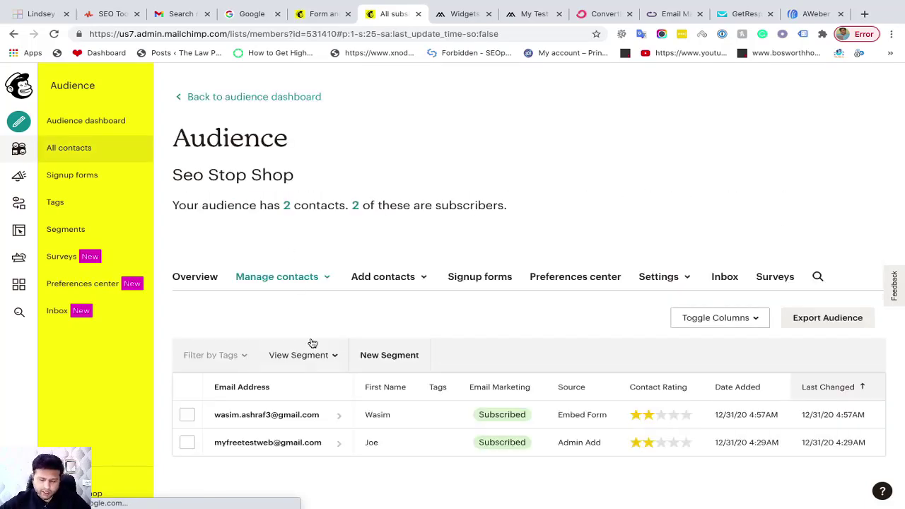
pyautogui.scroll(-1, 311, 340)
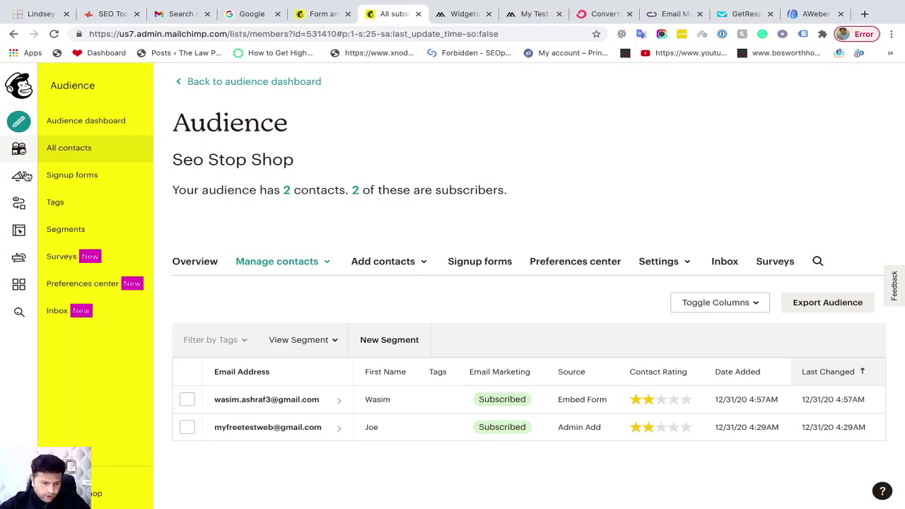
pyautogui.click(19, 286)
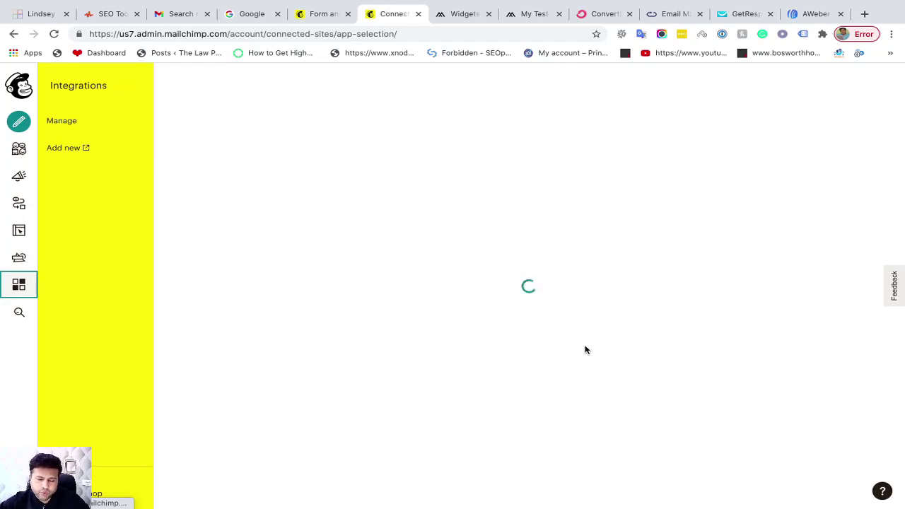
pyautogui.scroll(-4, 473, 327)
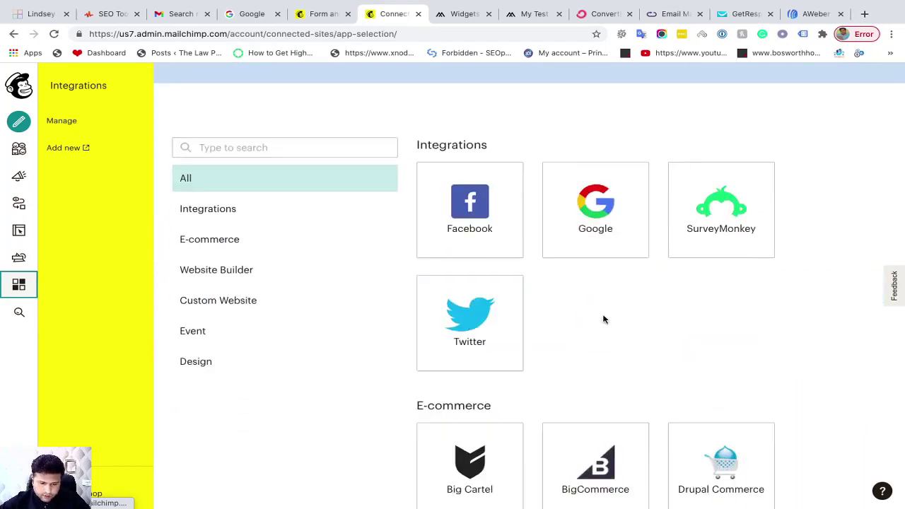
pyautogui.scroll(-5, 602, 318)
pyautogui.scroll(-5, 607, 331)
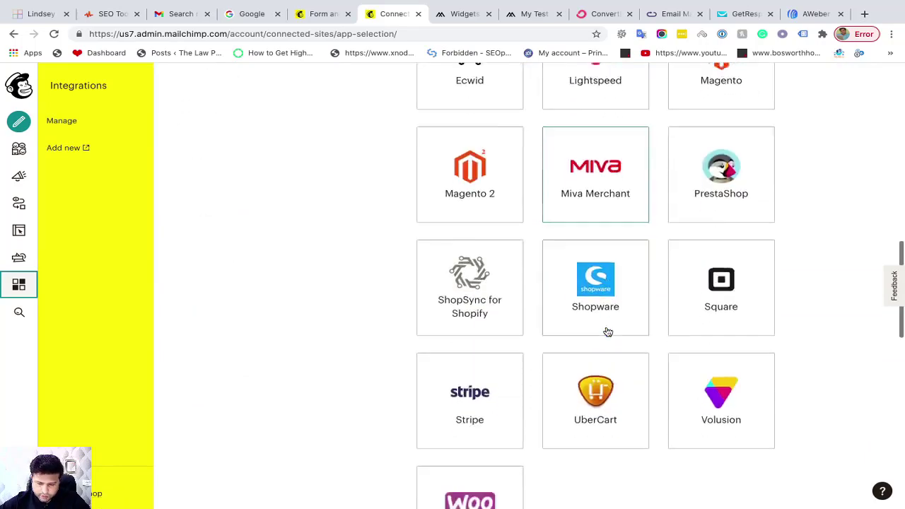
pyautogui.scroll(-3, 605, 347)
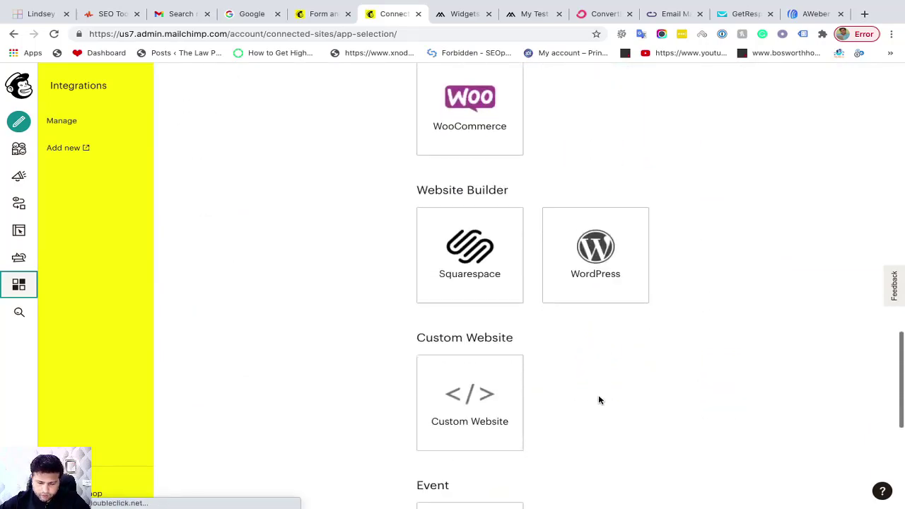
pyautogui.click(600, 256)
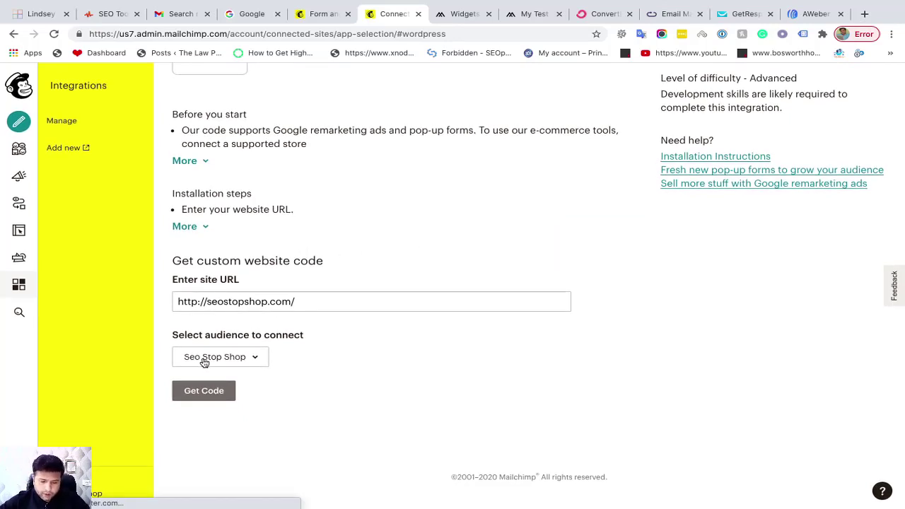
pyautogui.click(245, 361)
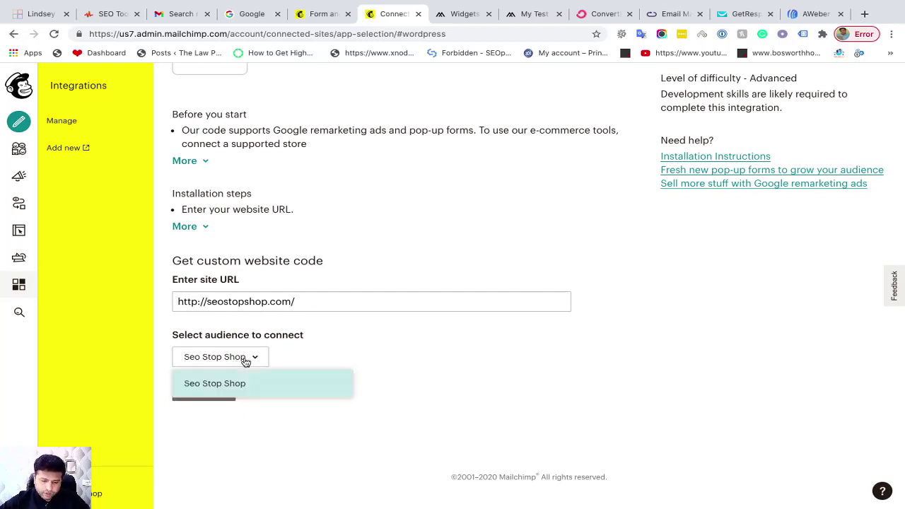
pyautogui.click(300, 367)
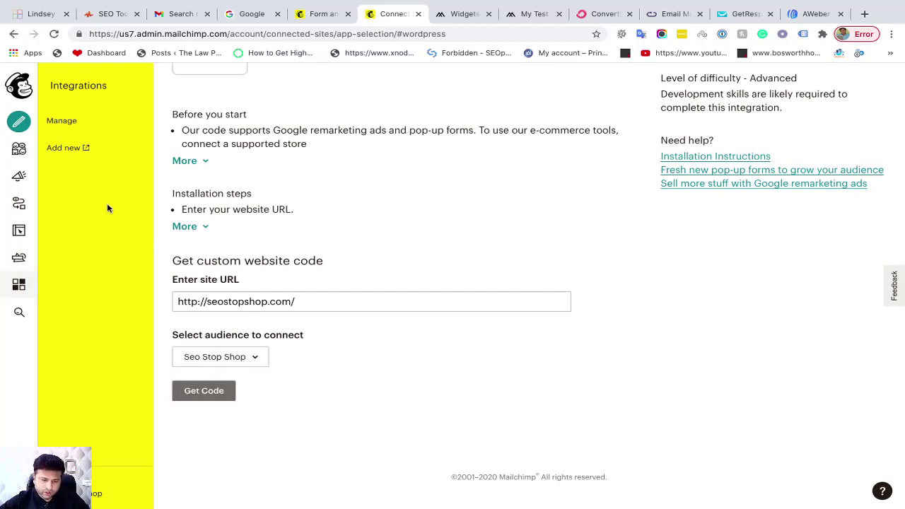
pyautogui.click(212, 391)
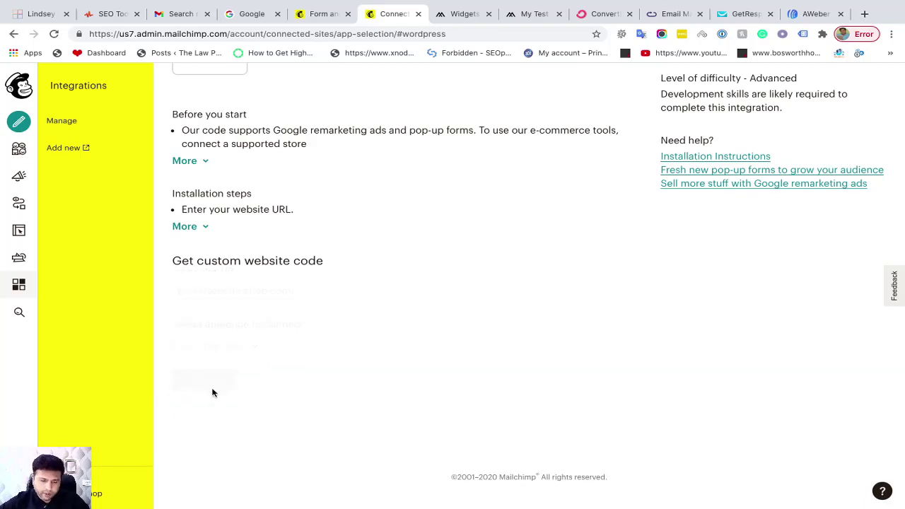
# Copy the generated mcjs custom website script from chimpstatic.com to the clipboard
pyautogui.scroll(-3, 426, 318)
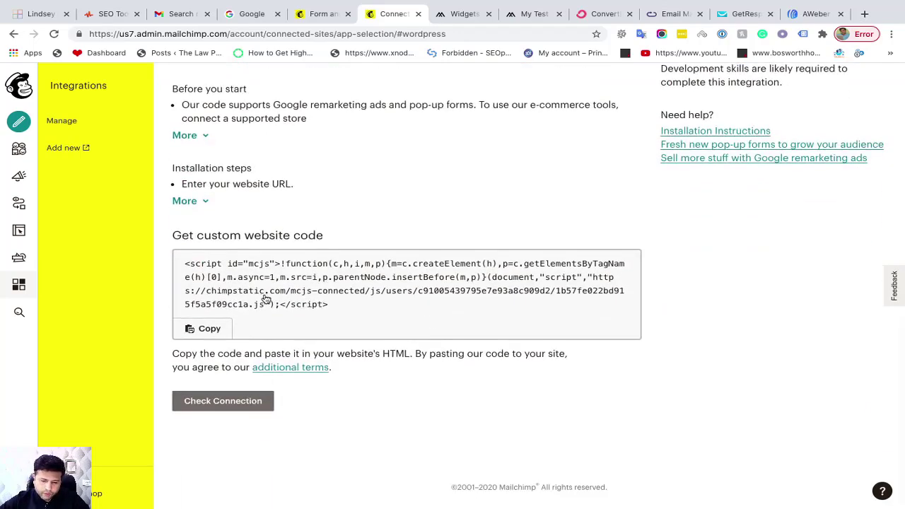
pyautogui.click(214, 330)
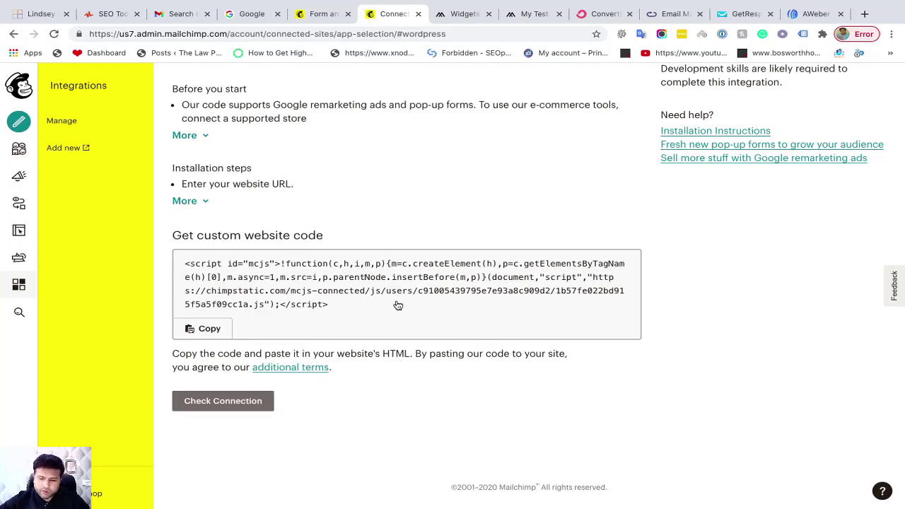
pyautogui.scroll(1, 396, 305)
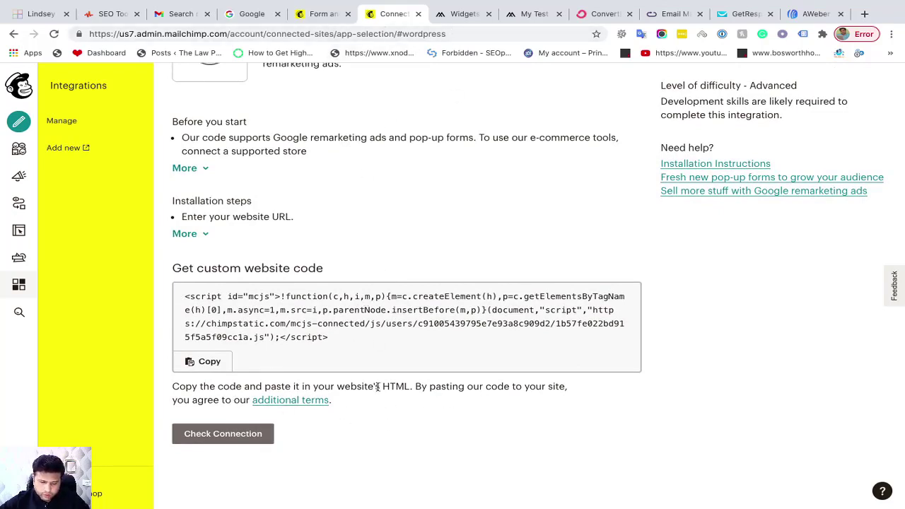
pyautogui.click(467, 14)
# In header.php, locate the opening head tag on line 12 and the closing tag on line 26
pyautogui.scroll(-3, 191, 256)
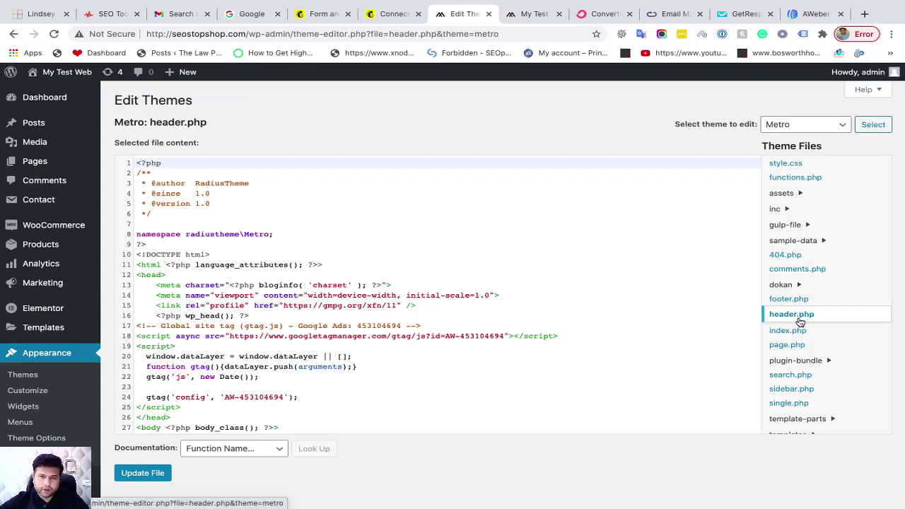
pyautogui.scroll(-1, 606, 297)
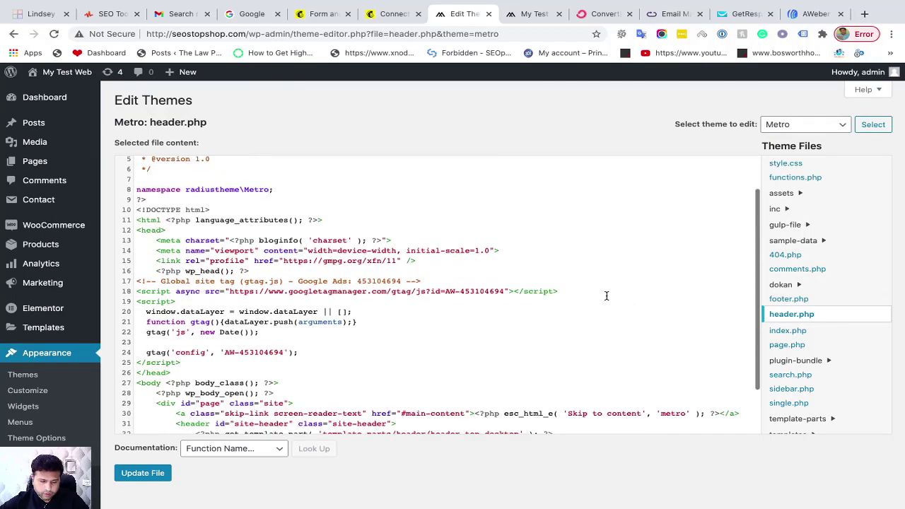
pyautogui.scroll(-2, 282, 248)
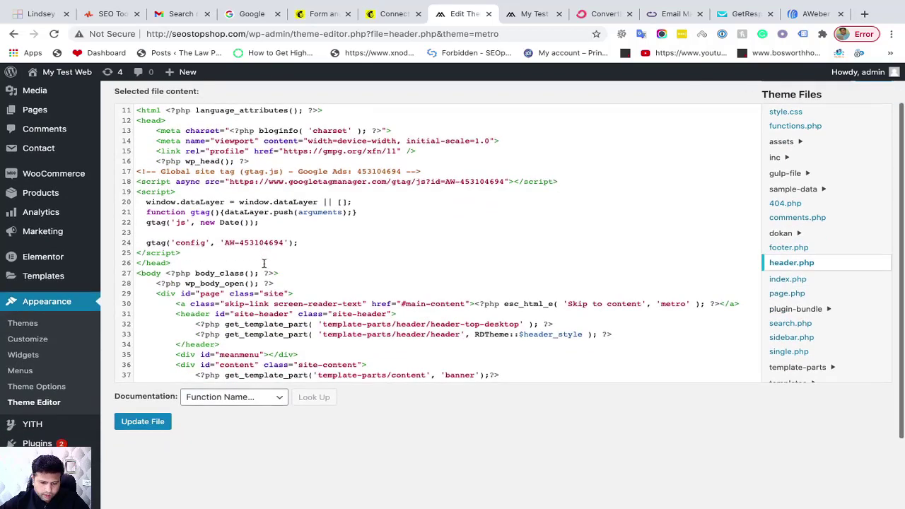
pyautogui.scroll(-2, 263, 264)
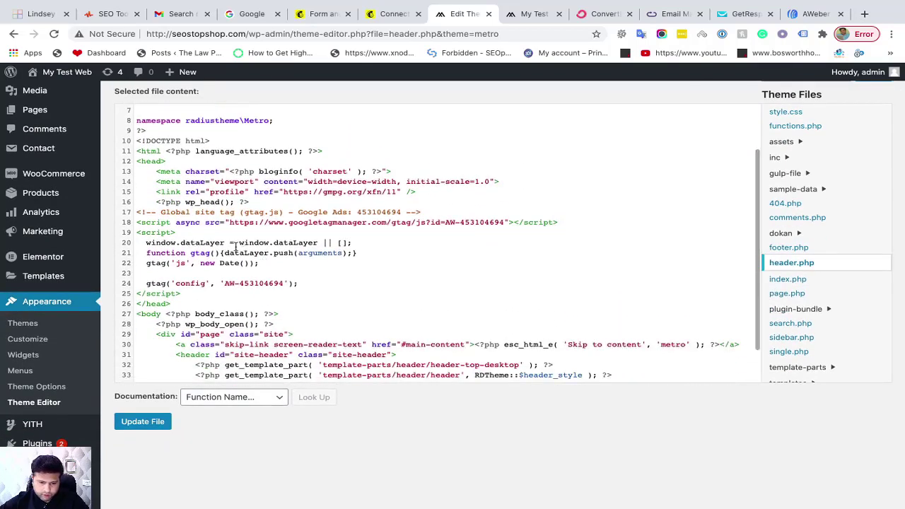
pyautogui.click(136, 161)
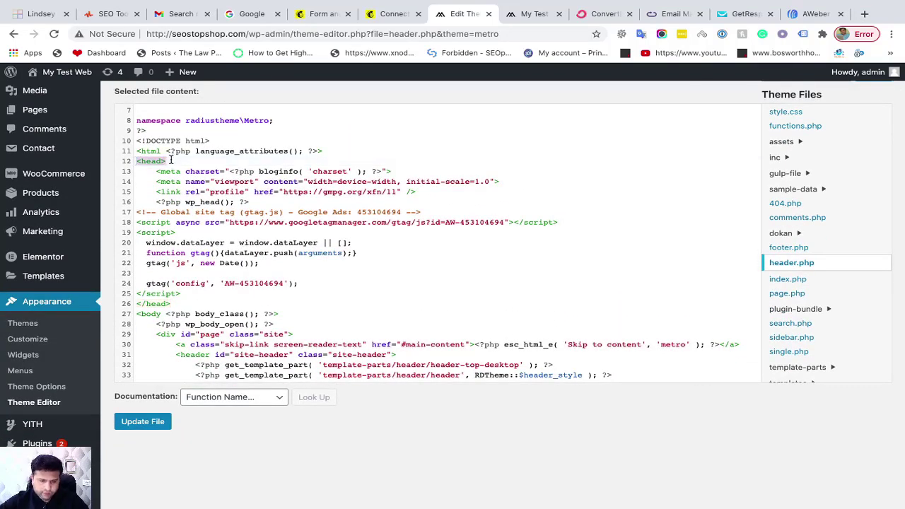
pyautogui.hotkey('shift', 'End')
pyautogui.click(182, 302)
pyautogui.hotkey('shift', 'Home')
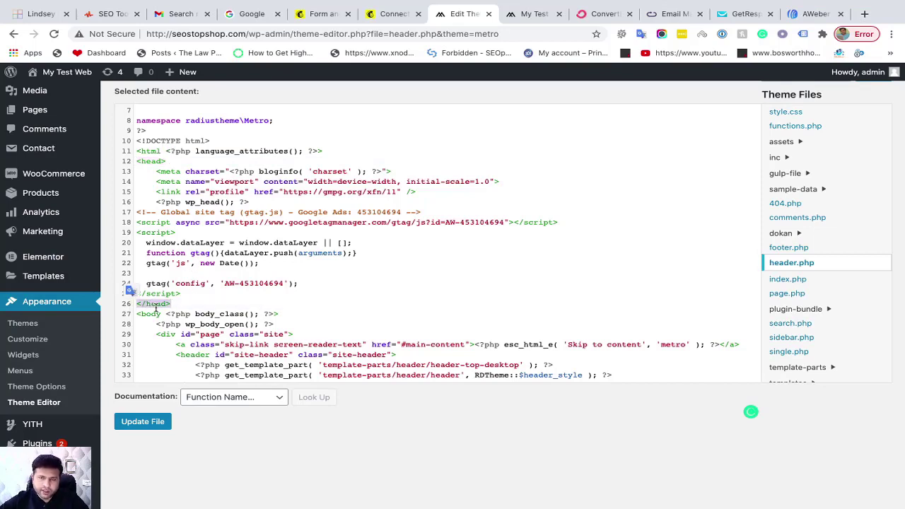
# Paste the Mailchimp script on a new line just before </head> and save header.php
pyautogui.click(186, 292)
pyautogui.press('Return')
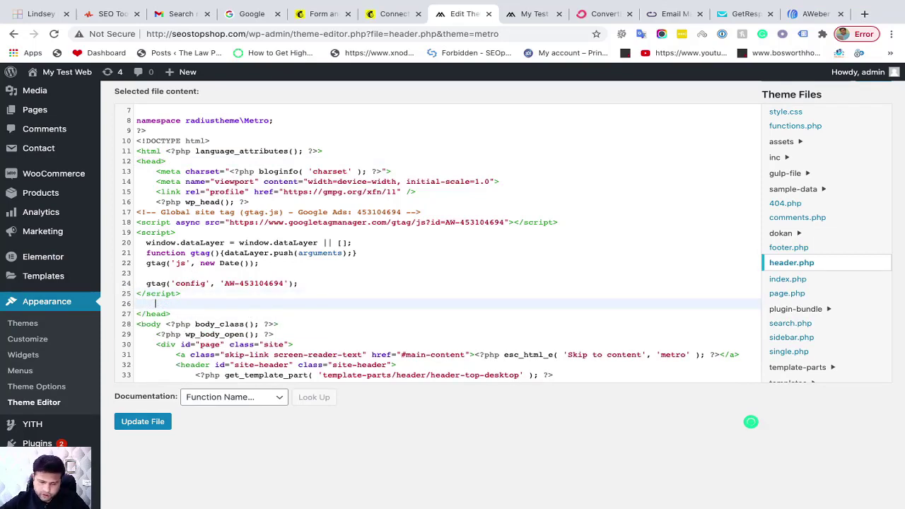
pyautogui.hotkey('ctrl', 'v')
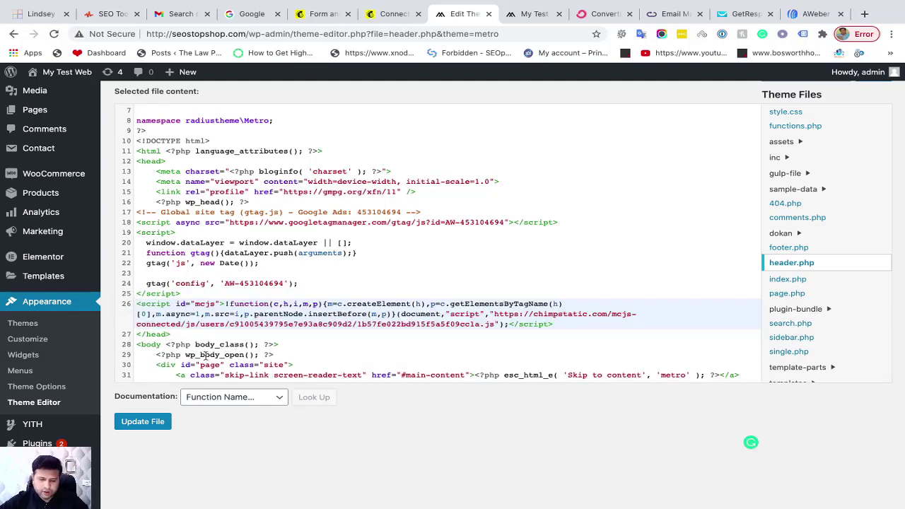
pyautogui.click(151, 422)
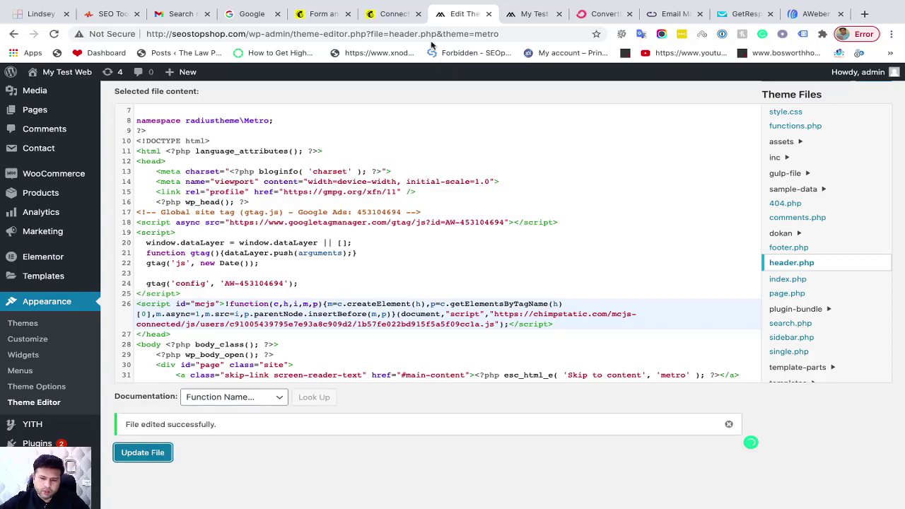
pyautogui.click(389, 17)
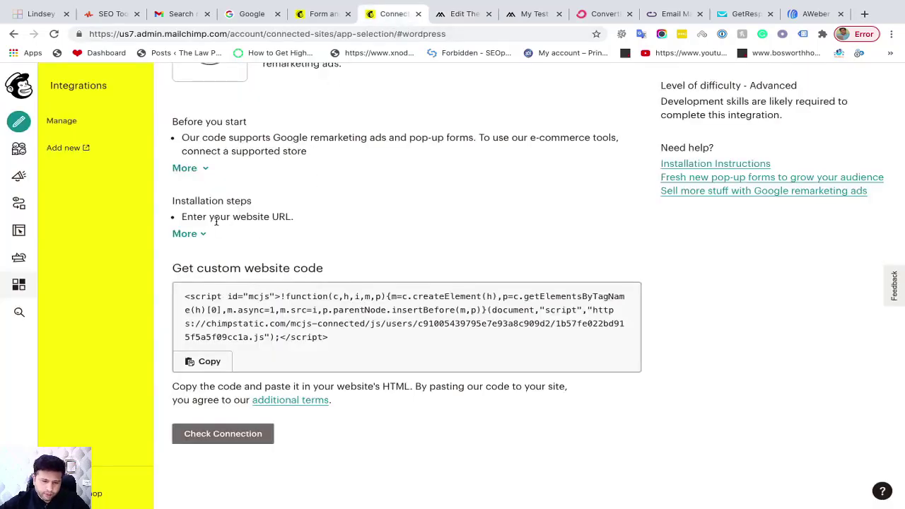
# Expand the full Installation steps list on Mailchimp's WordPress integration page
pyautogui.scroll(1, 216, 221)
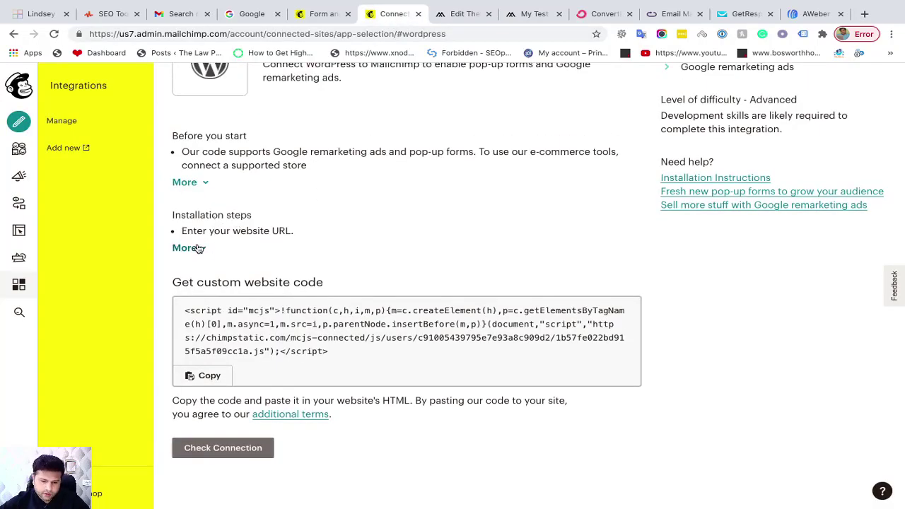
pyautogui.click(196, 247)
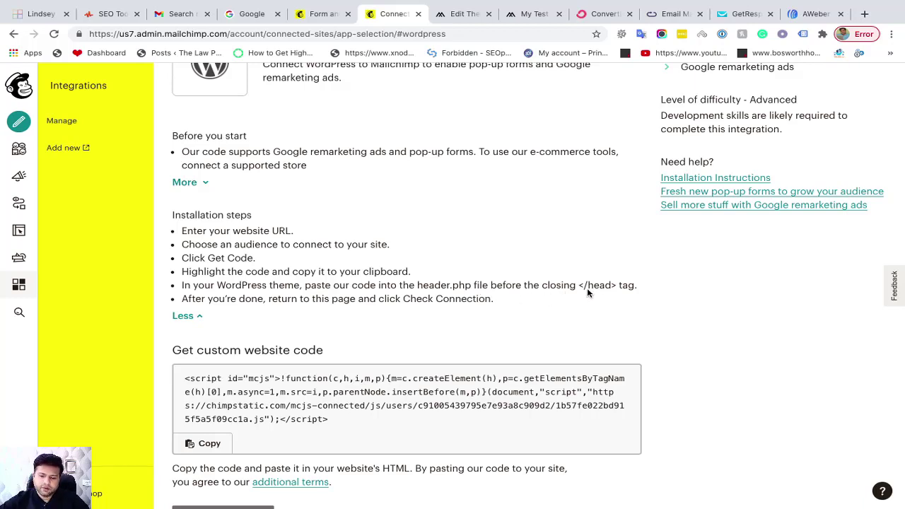
pyautogui.click(456, 14)
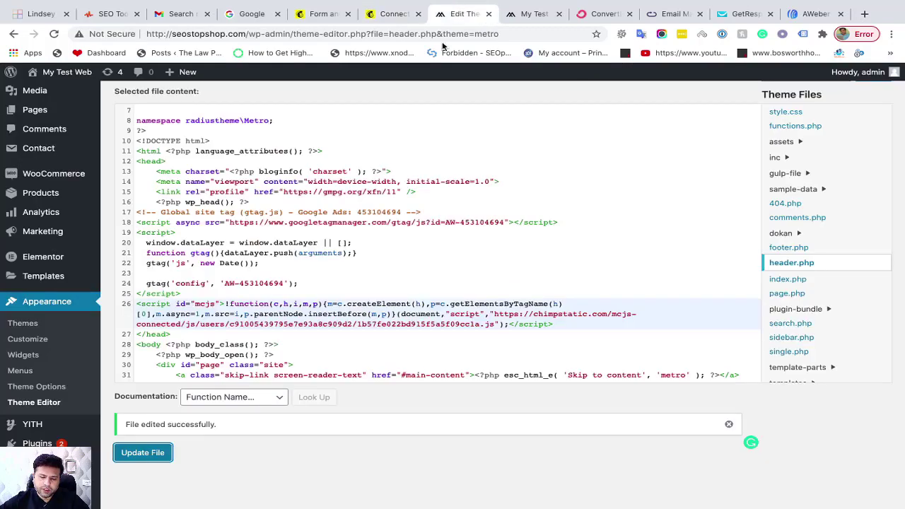
pyautogui.moveTo(171, 335); pyautogui.dragTo(136, 334)
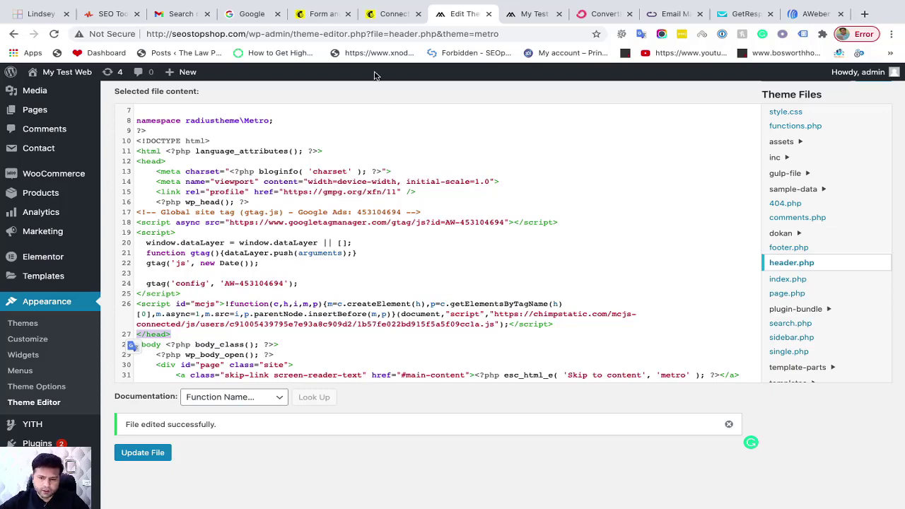
pyautogui.click(388, 21)
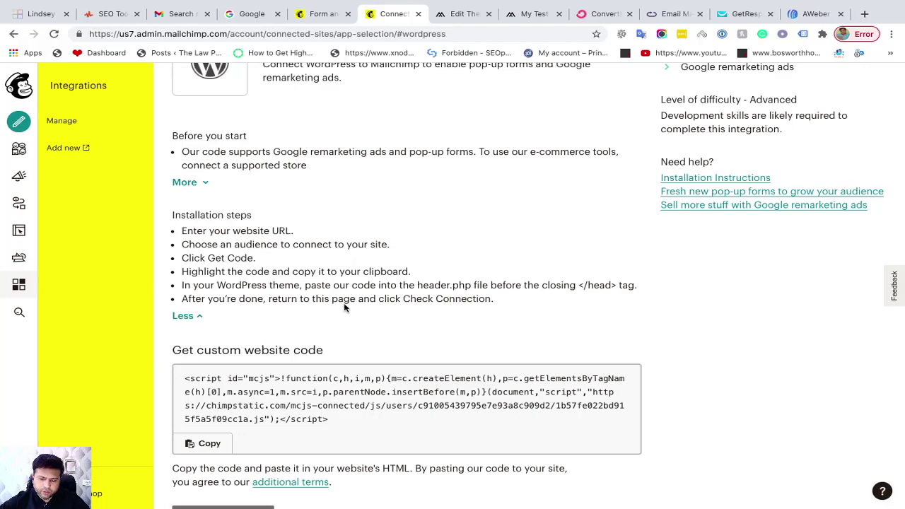
# Confirm the site is connected, then launch the pop-up form builder via Try It Out
pyautogui.scroll(-3, 451, 308)
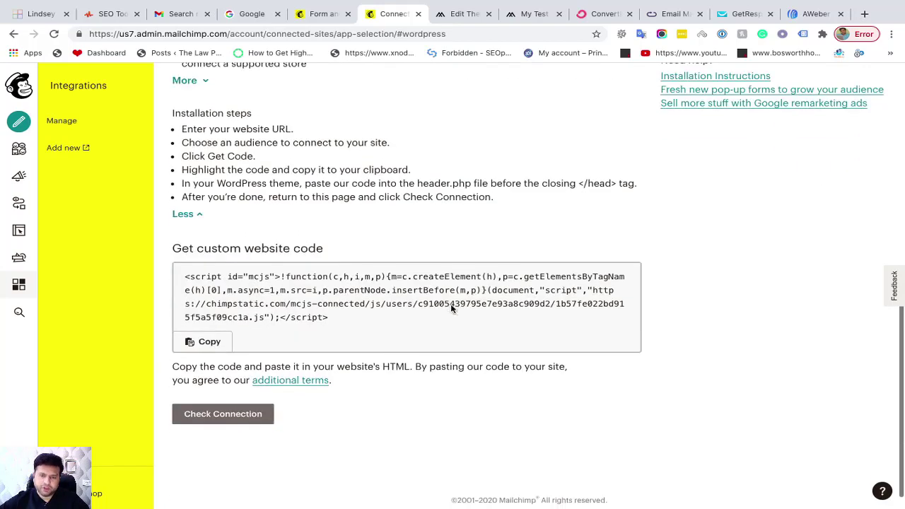
pyautogui.click(230, 399)
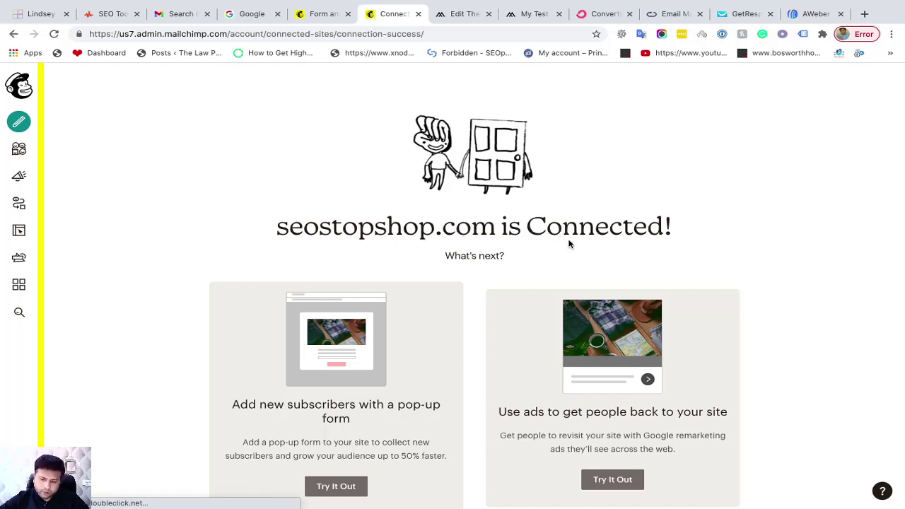
pyautogui.scroll(-2, 547, 209)
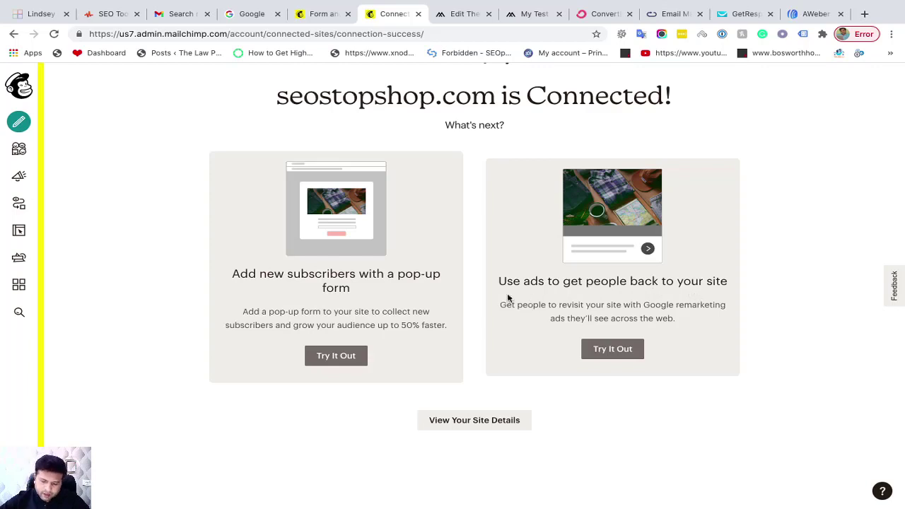
pyautogui.scroll(-1, 398, 372)
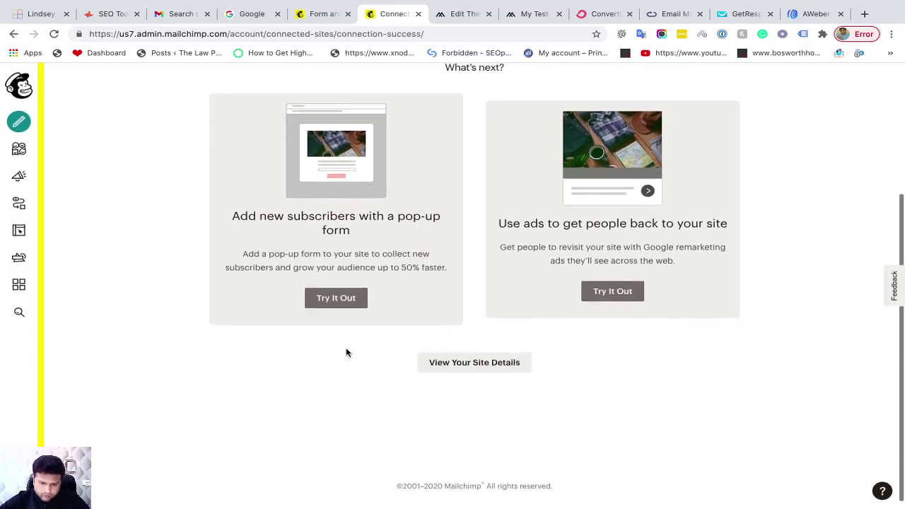
pyautogui.click(336, 299)
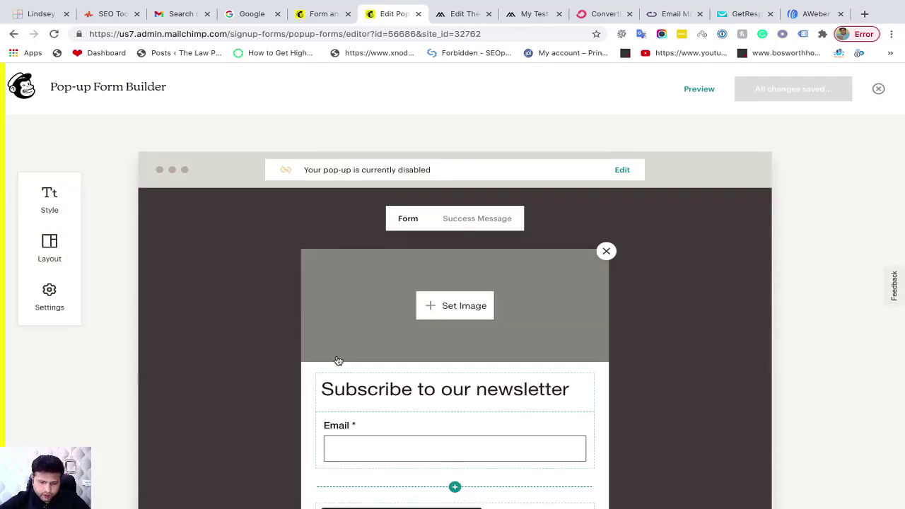
# Add a First Name field to the pop-up and move it above Email
pyautogui.scroll(-1, 337, 333)
pyautogui.scroll(-2, 340, 360)
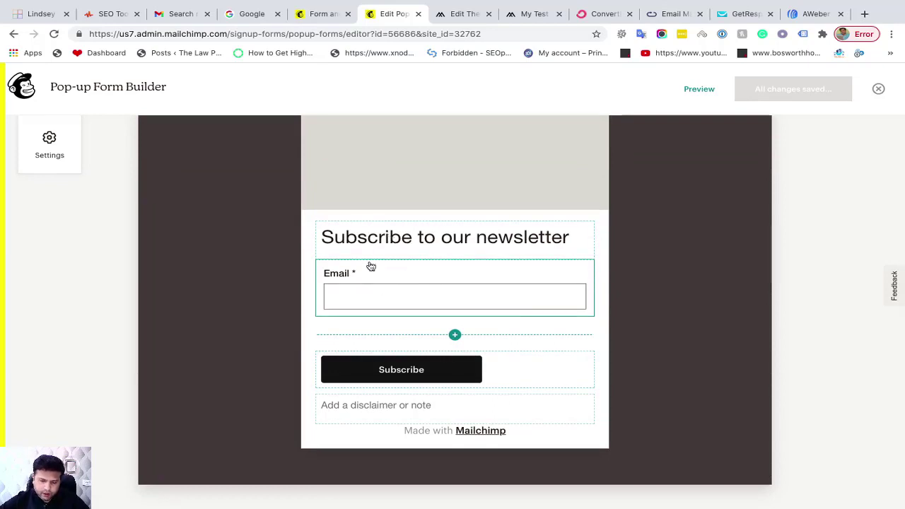
pyautogui.scroll(1, 417, 262)
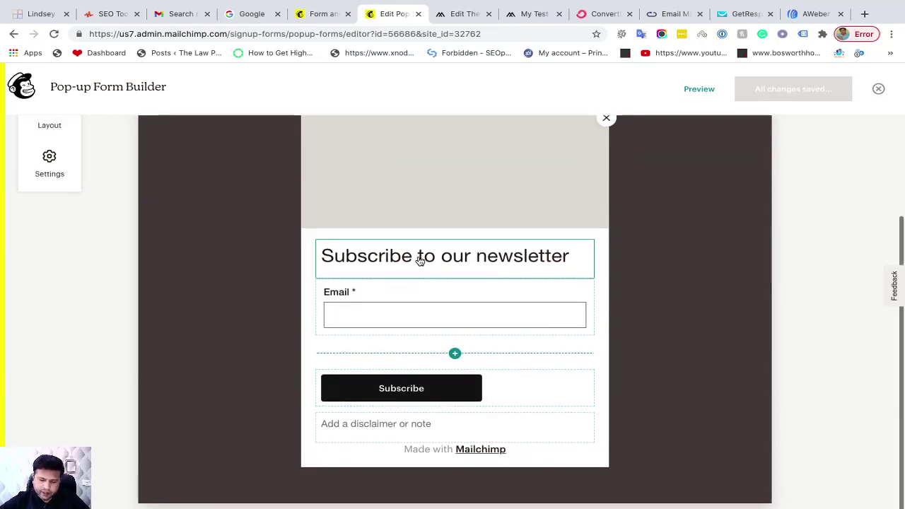
pyautogui.click(455, 353)
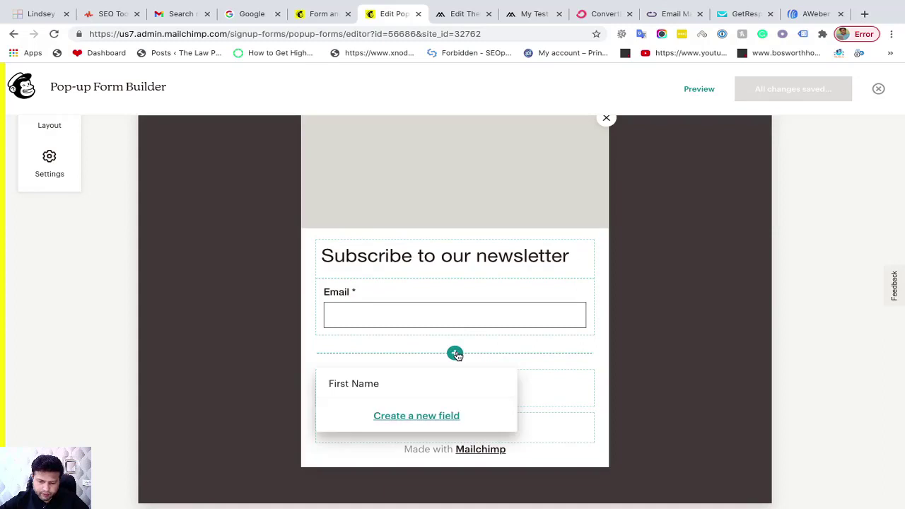
pyautogui.click(369, 383)
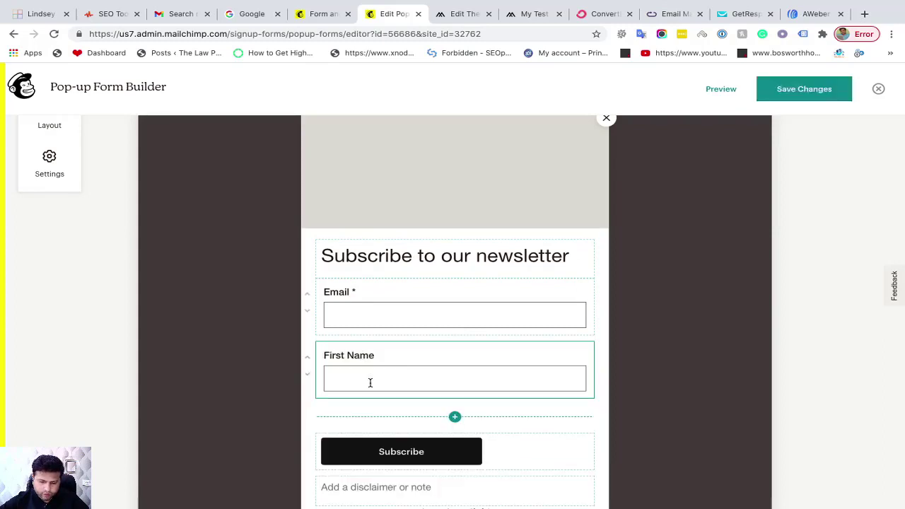
pyautogui.click(307, 359)
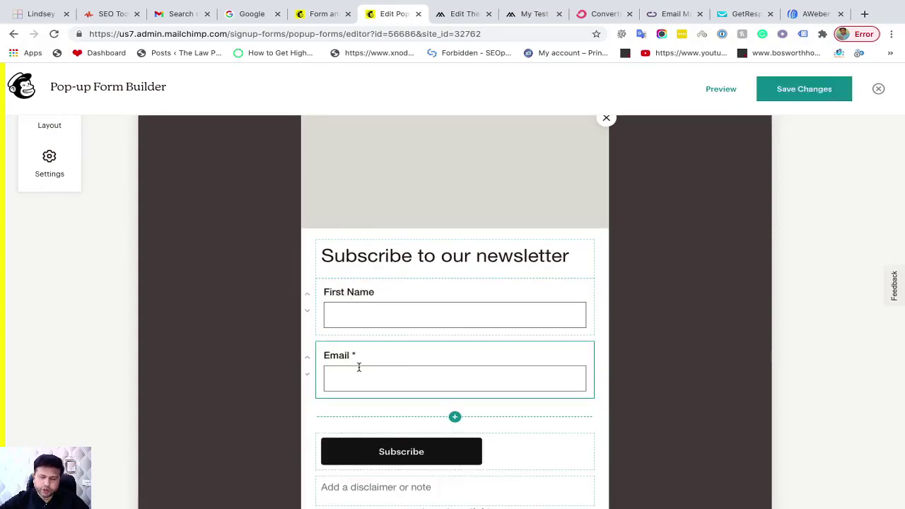
# Check the button, disclaimer and heading text, then make First Name a required field
pyautogui.scroll(-2, 359, 367)
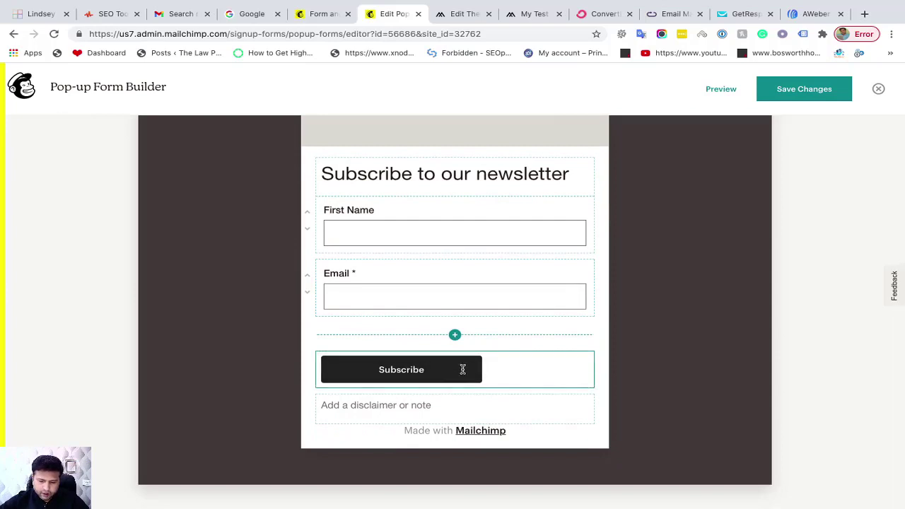
pyautogui.click(463, 369)
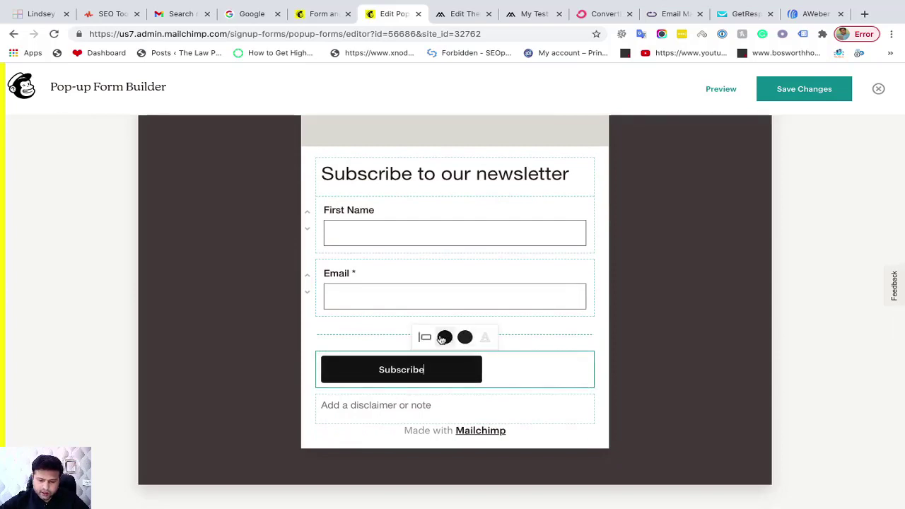
pyautogui.click(411, 410)
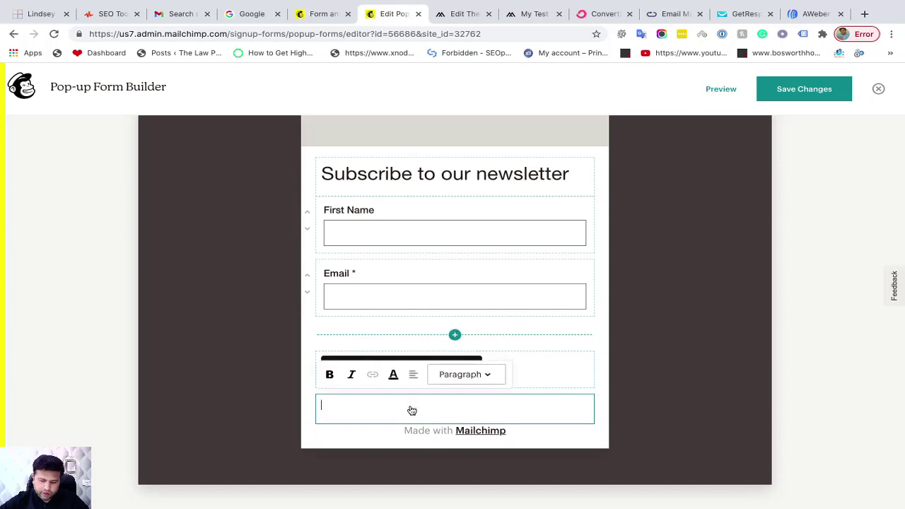
pyautogui.click(429, 176)
pyautogui.click(358, 212)
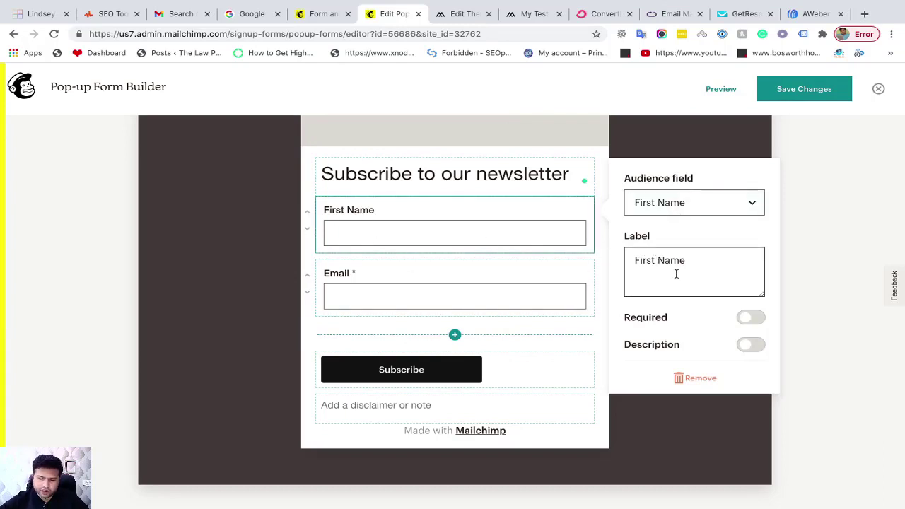
pyautogui.click(755, 319)
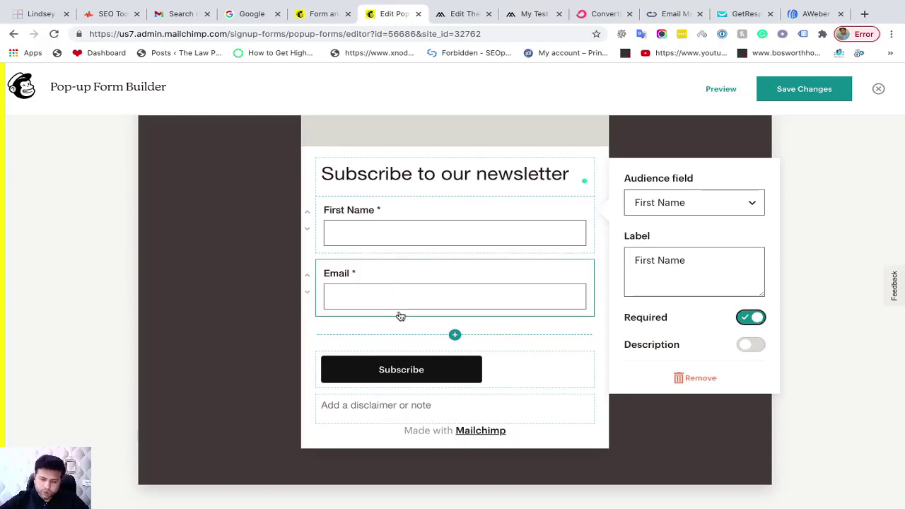
pyautogui.click(600, 397)
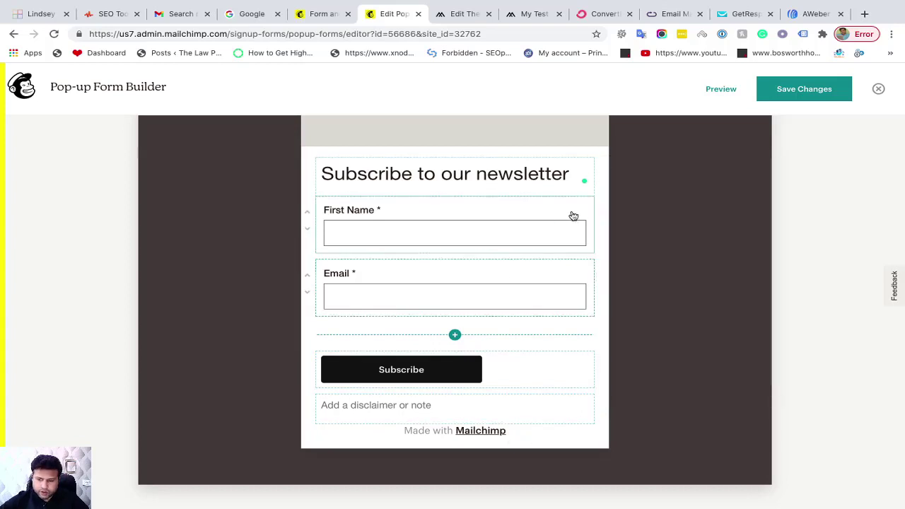
pyautogui.scroll(3, 530, 250)
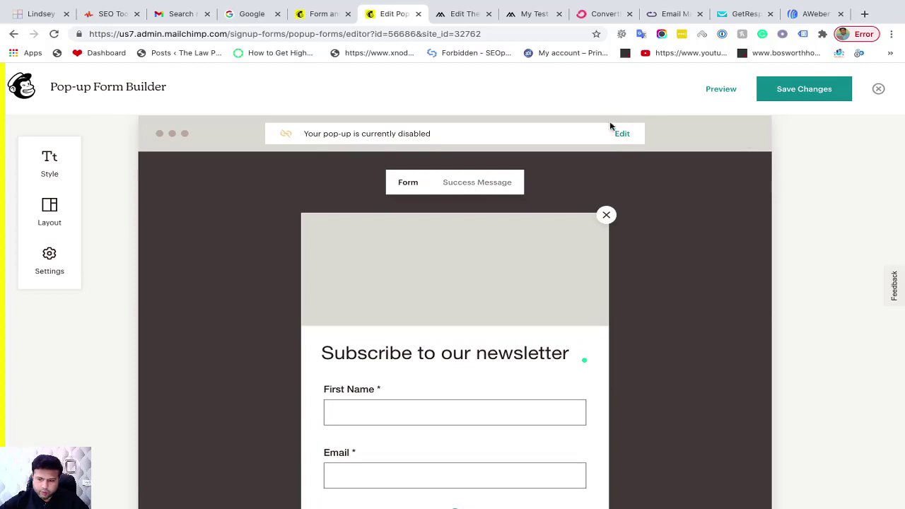
pyautogui.moveTo(448, 238)
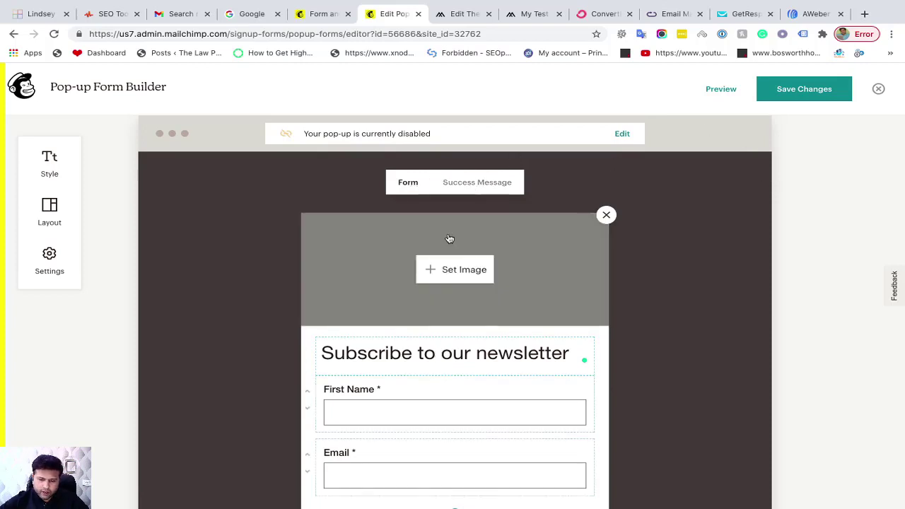
# Upload the ED Podcast logo as the pop-up header image, left on Fit
pyautogui.click(456, 277)
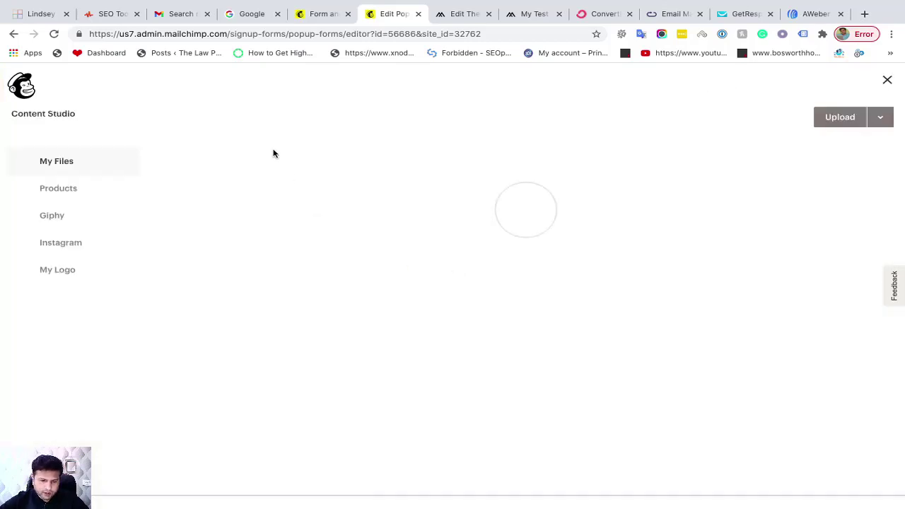
pyautogui.click(838, 121)
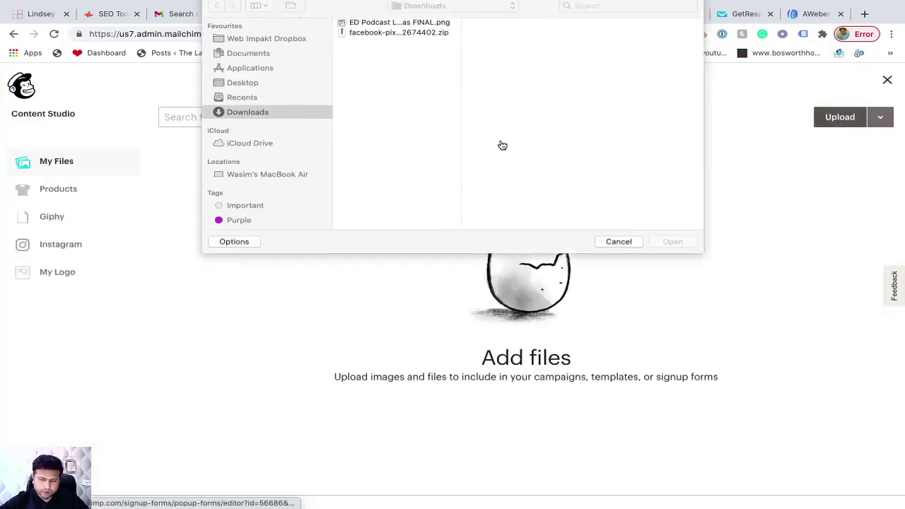
pyautogui.doubleClick(382, 28)
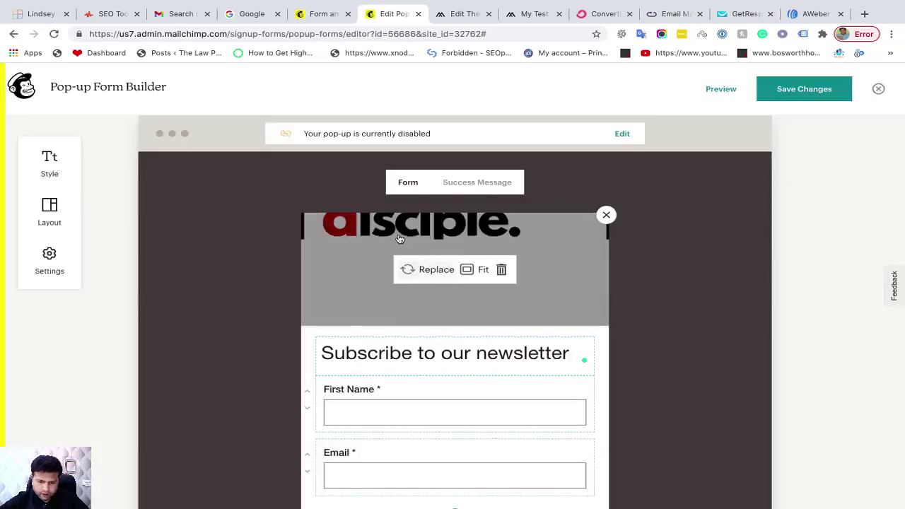
pyautogui.click(482, 272)
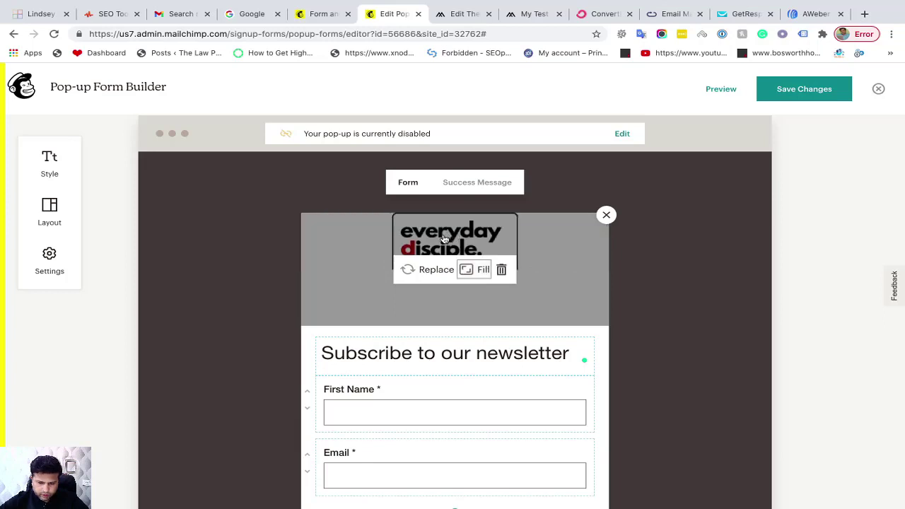
pyautogui.click(481, 271)
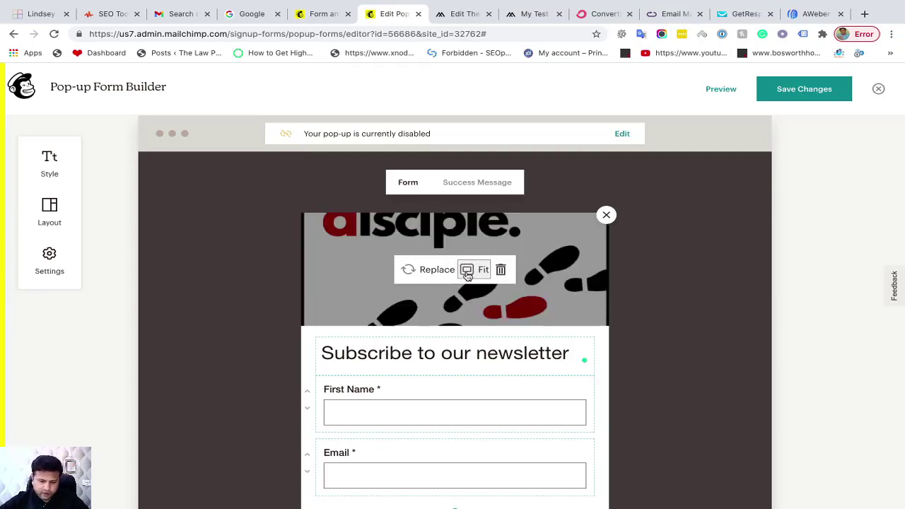
pyautogui.click(468, 276)
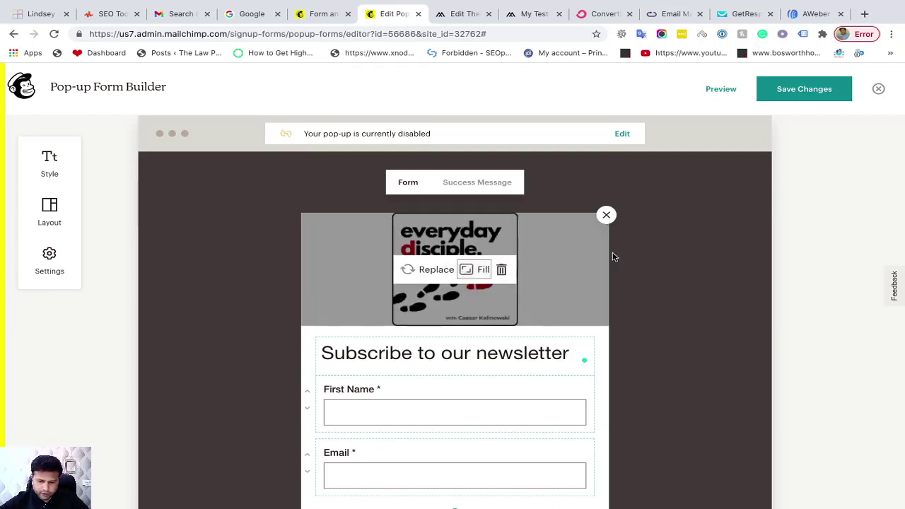
pyautogui.scroll(-1, 565, 369)
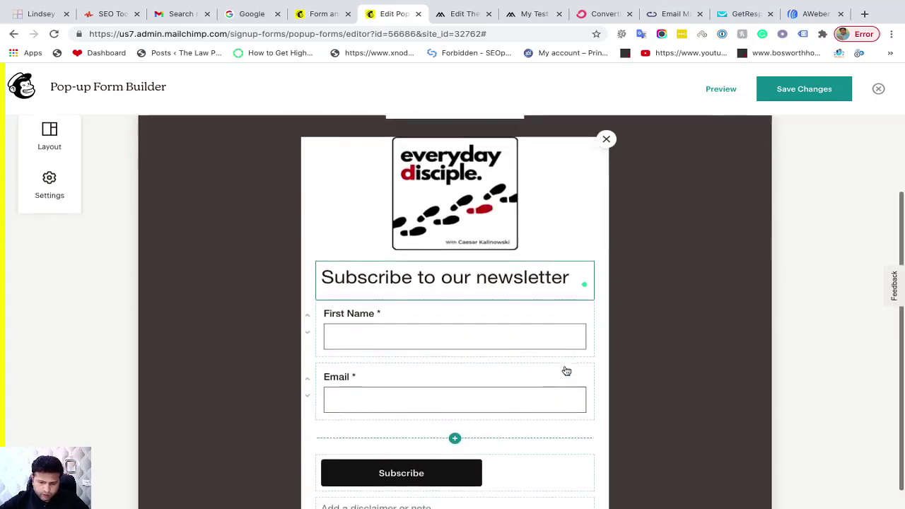
pyautogui.scroll(1, 566, 366)
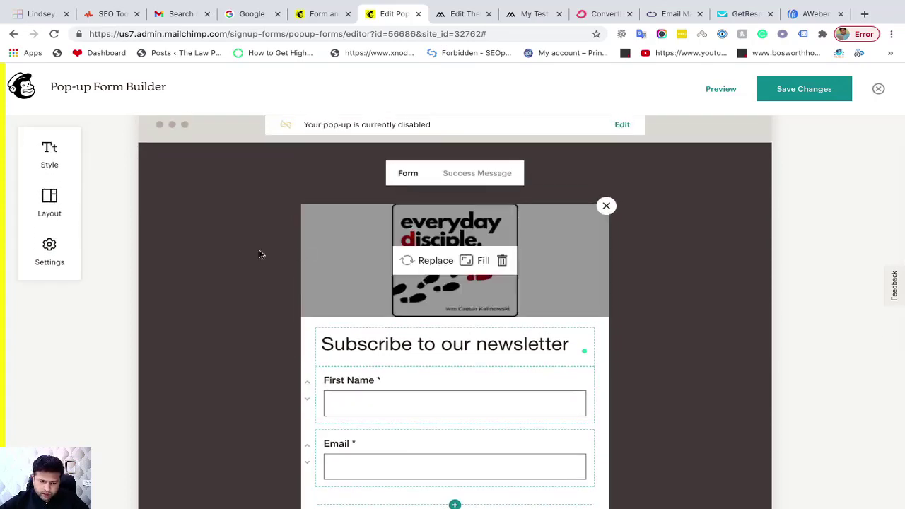
pyautogui.moveTo(449, 247)
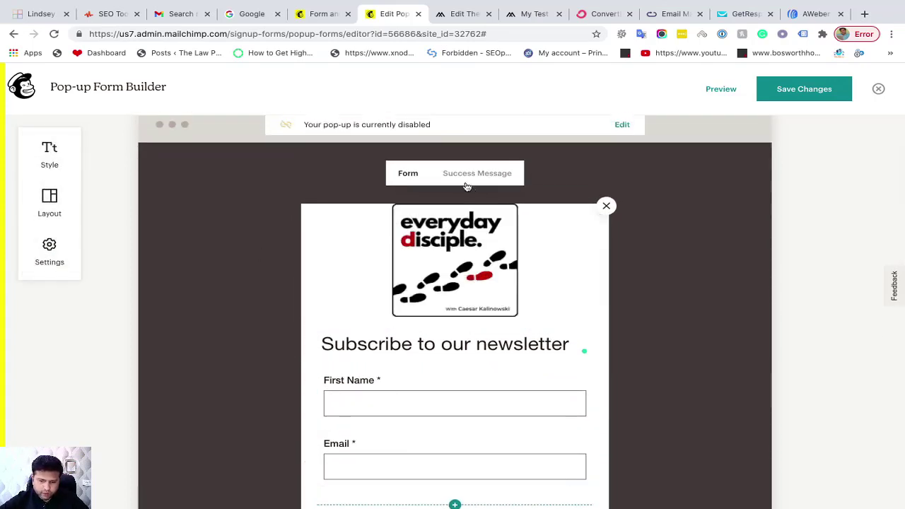
pyautogui.scroll(-1, 444, 373)
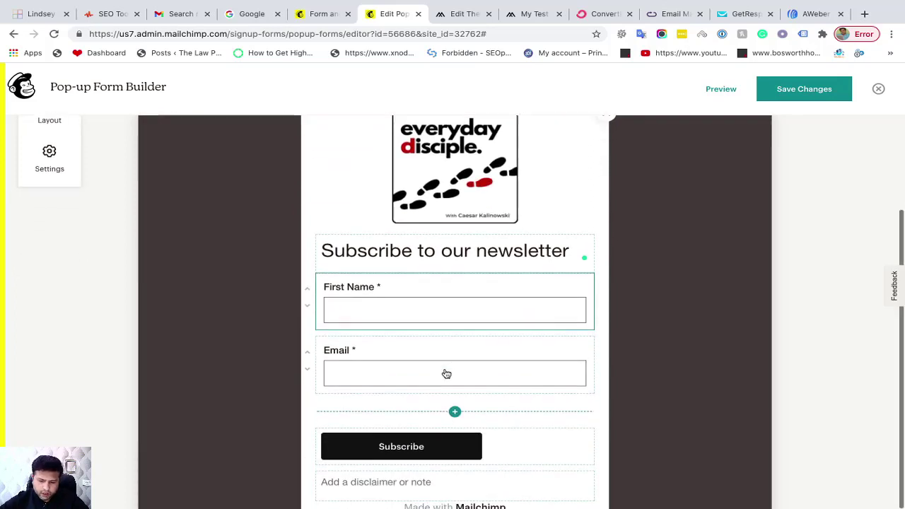
pyautogui.scroll(1, 445, 373)
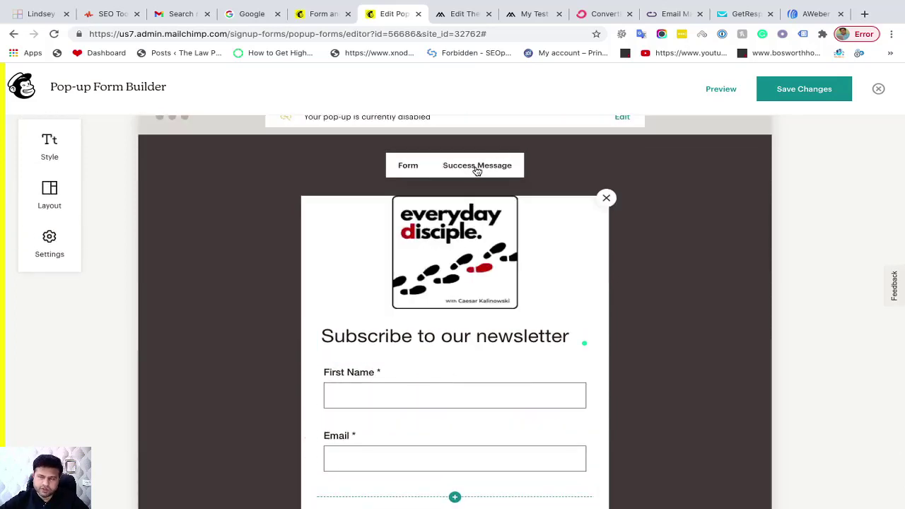
pyautogui.click(477, 167)
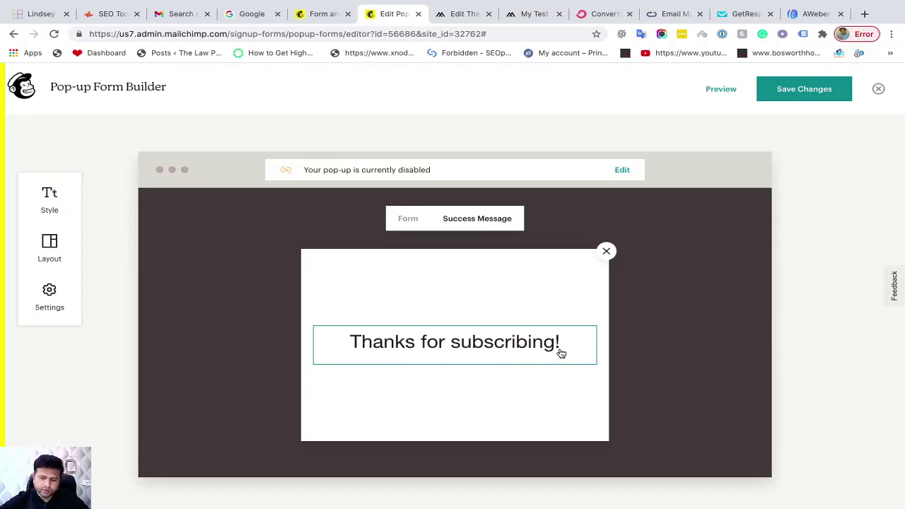
pyautogui.click(411, 224)
pyautogui.scroll(-3, 559, 318)
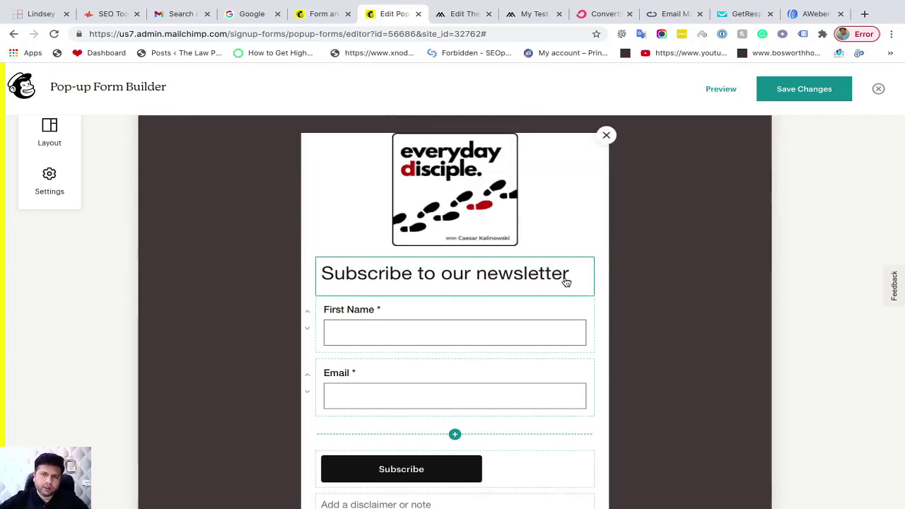
pyautogui.scroll(-2, 615, 311)
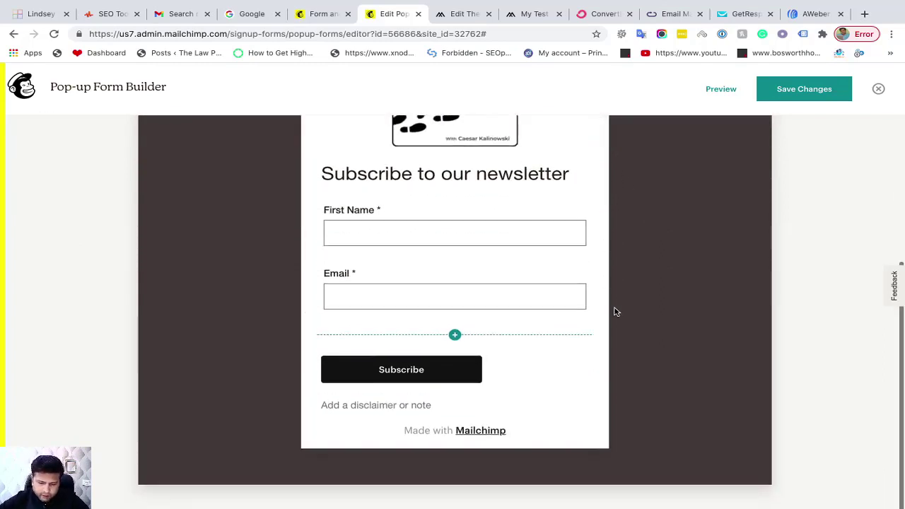
pyautogui.scroll(3, 615, 311)
# Preview the logo pop-up in desktop and mobile layouts, then exit the preview
pyautogui.click(720, 88)
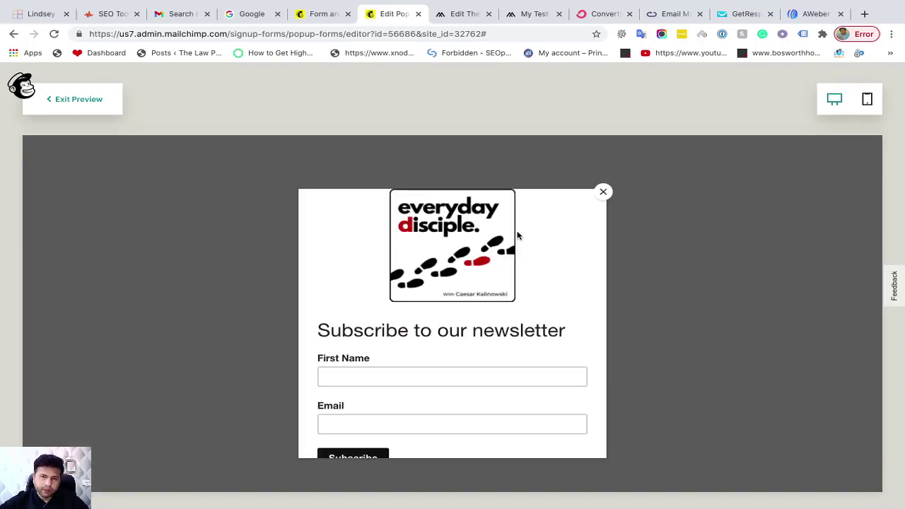
pyautogui.scroll(-3, 499, 284)
pyautogui.scroll(3, 499, 284)
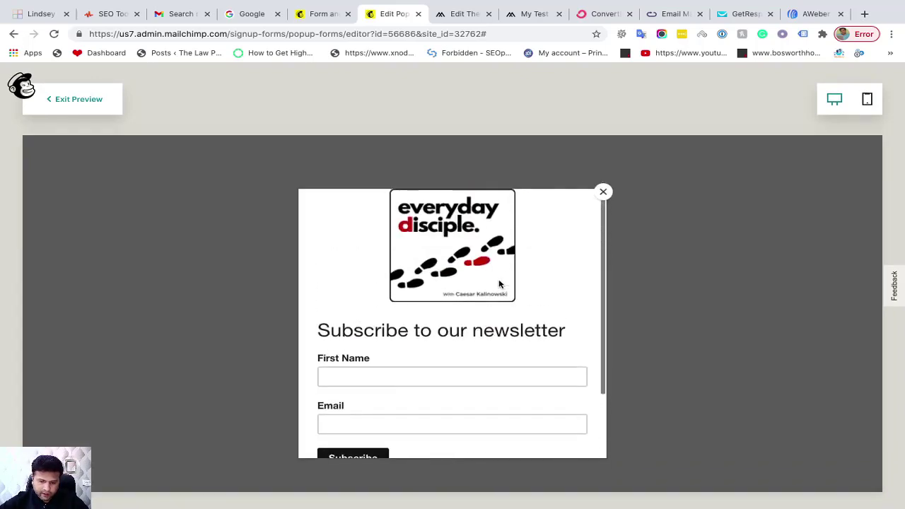
pyautogui.scroll(-3, 542, 275)
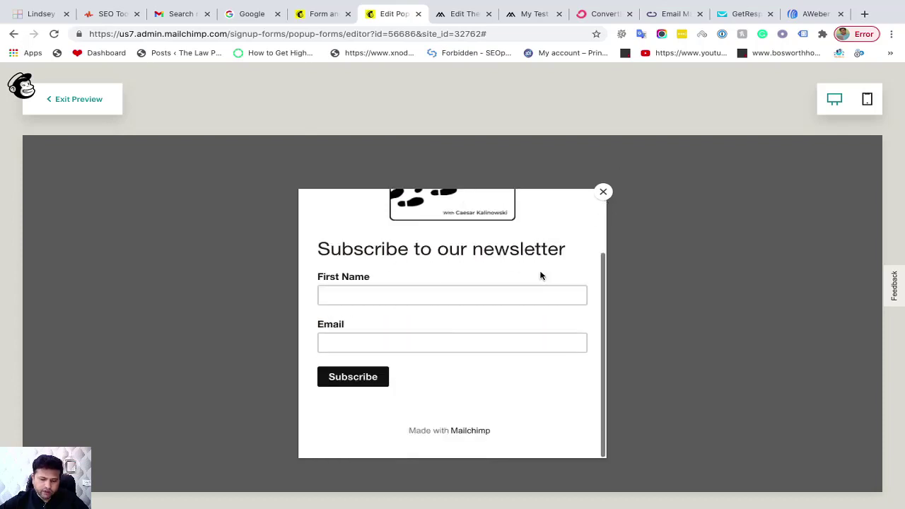
pyautogui.scroll(3, 541, 276)
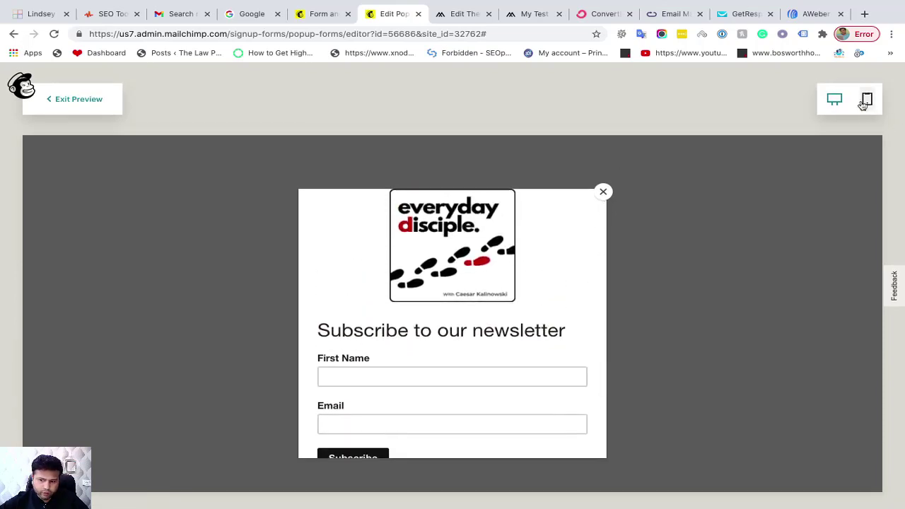
pyautogui.click(865, 102)
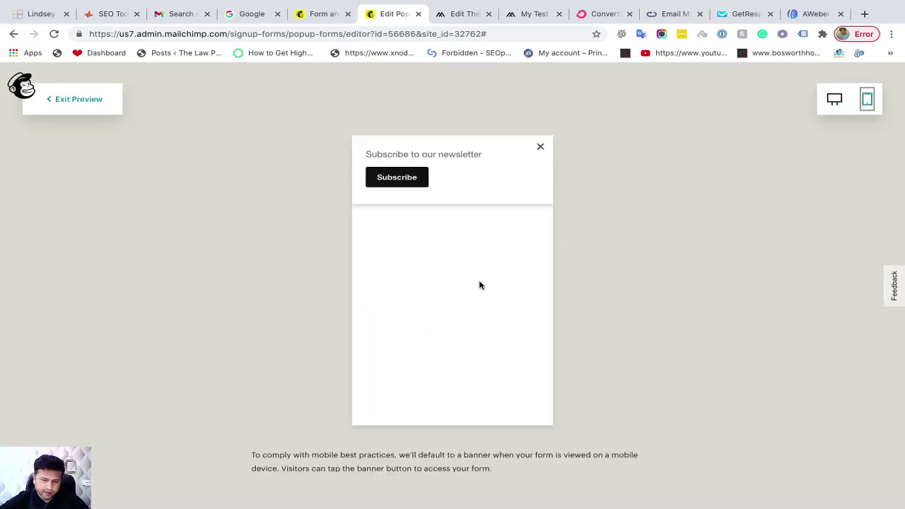
pyautogui.scroll(1, 479, 285)
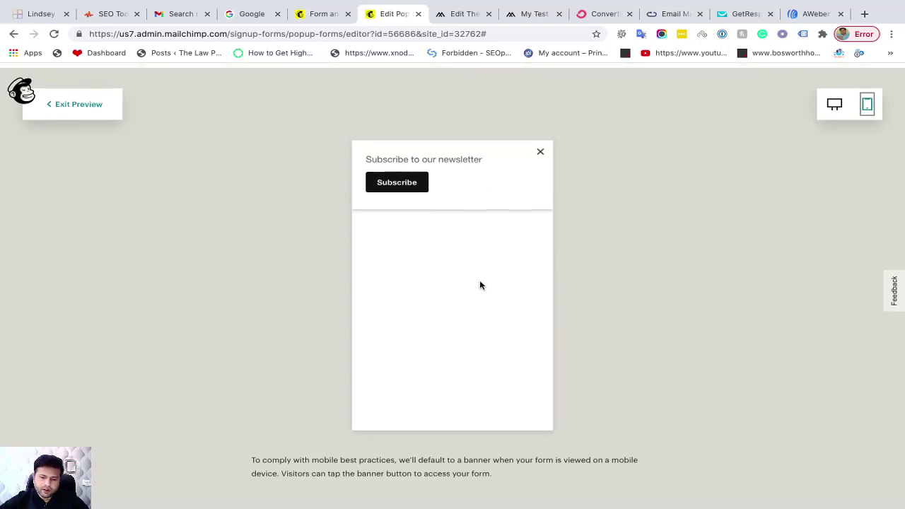
pyautogui.click(833, 100)
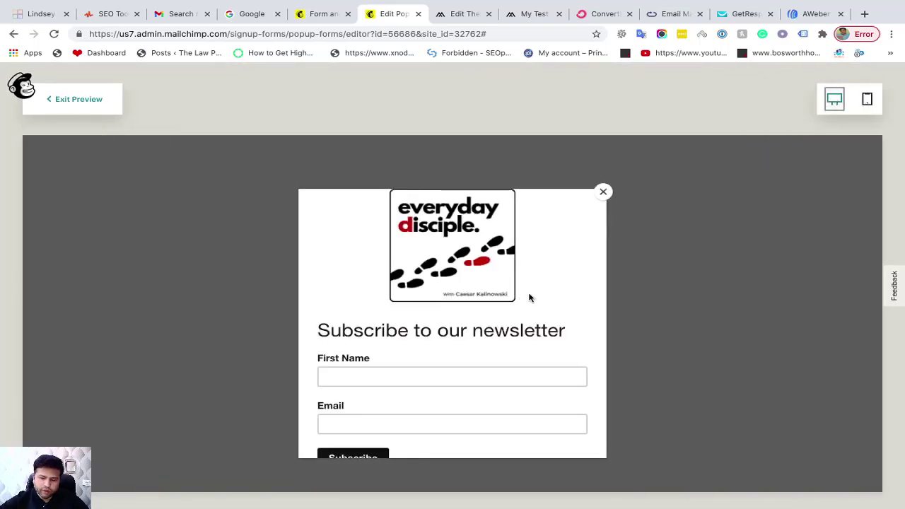
pyautogui.click(75, 100)
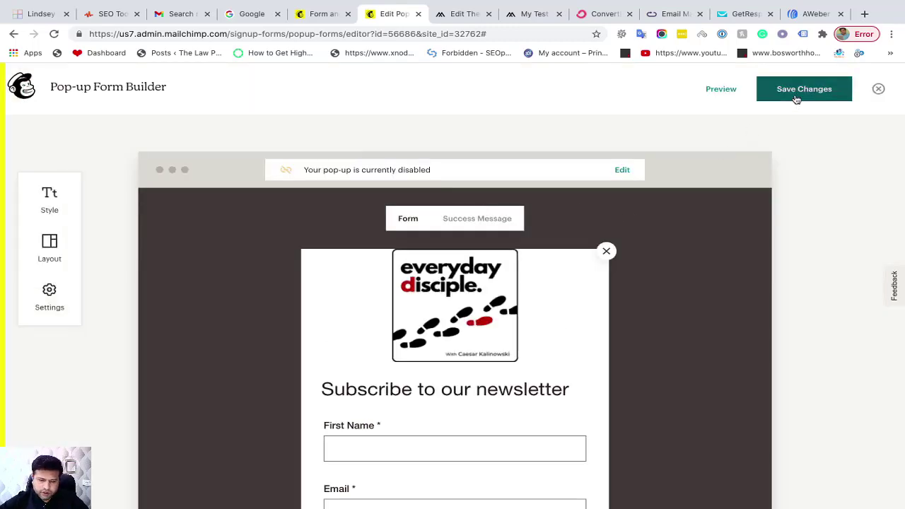
# Save the changes, switch on the seostopshop.com toggle, and Save & Publish the pop-up
pyautogui.click(796, 100)
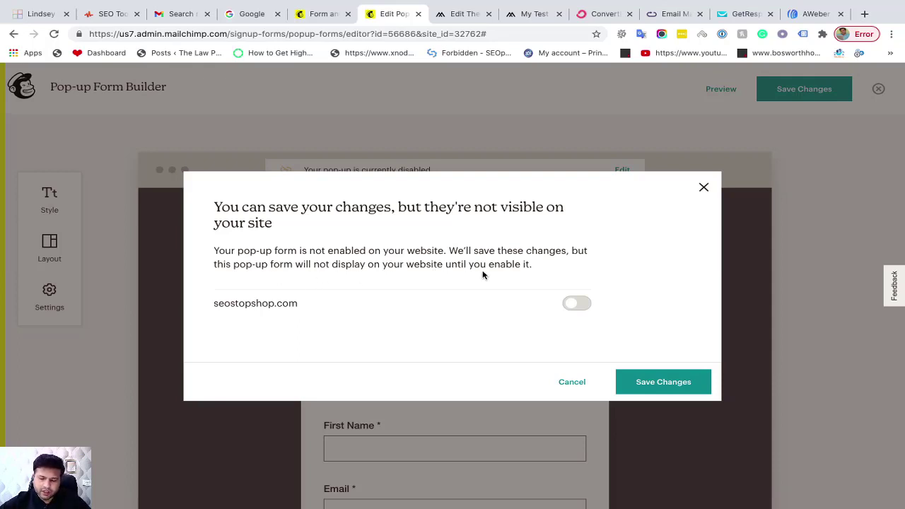
pyautogui.click(577, 304)
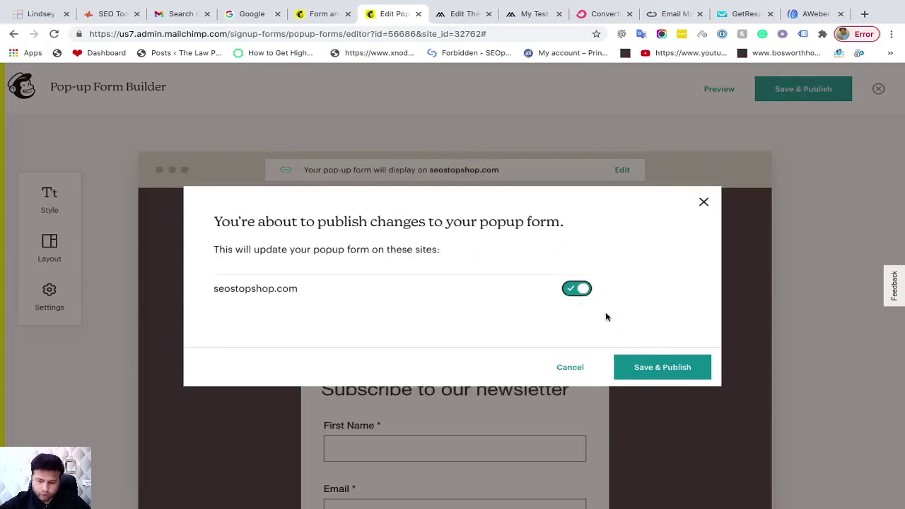
pyautogui.click(641, 368)
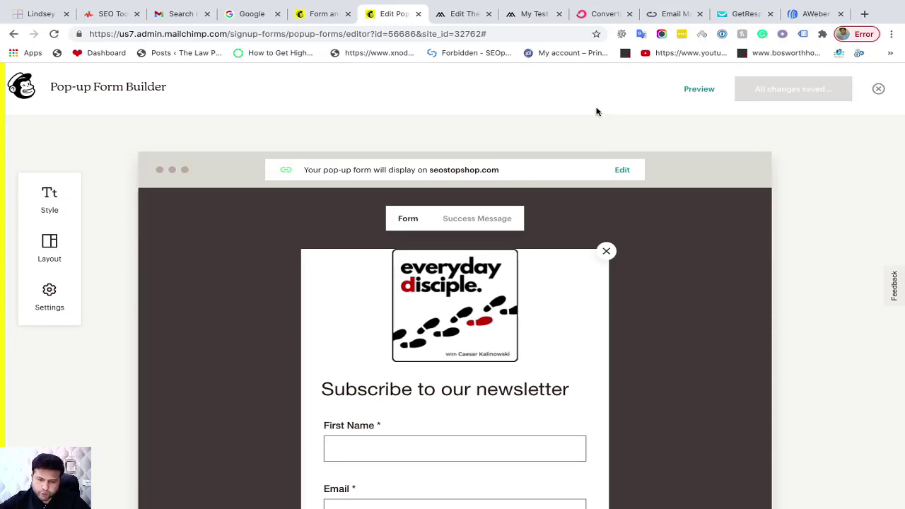
# Load the live My Test Web shop site and scroll until the everyday disciple newsletter pop-up appears
pyautogui.click(470, 17)
pyautogui.click(529, 16)
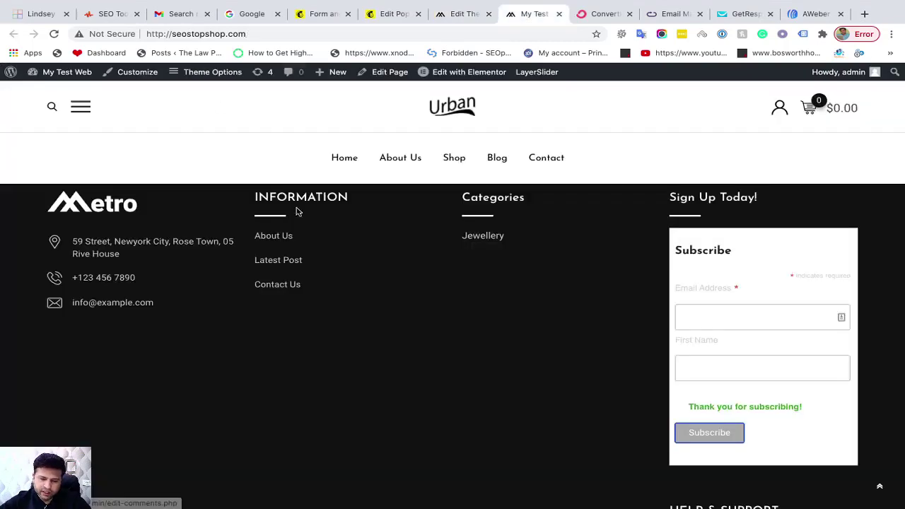
pyautogui.scroll(10, 300, 212)
pyautogui.scroll(-10, 859, 393)
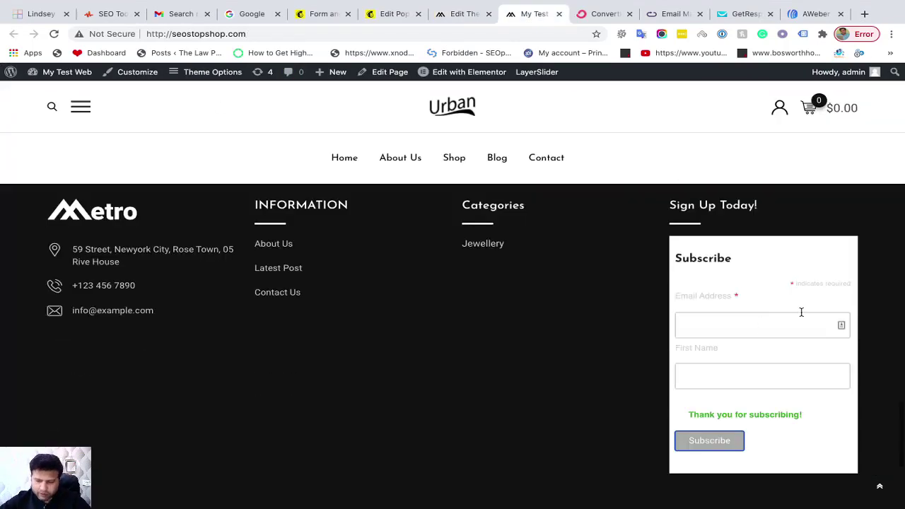
pyautogui.scroll(1, 471, 341)
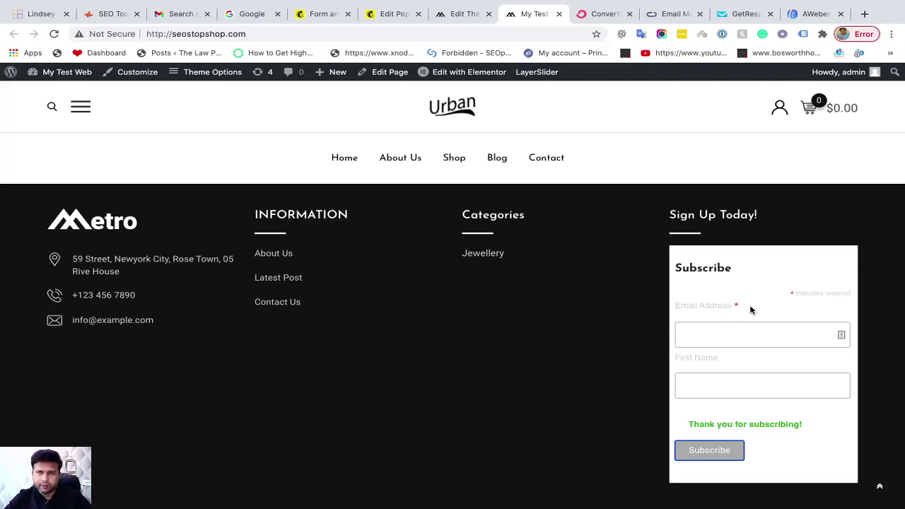
pyautogui.scroll(15, 539, 301)
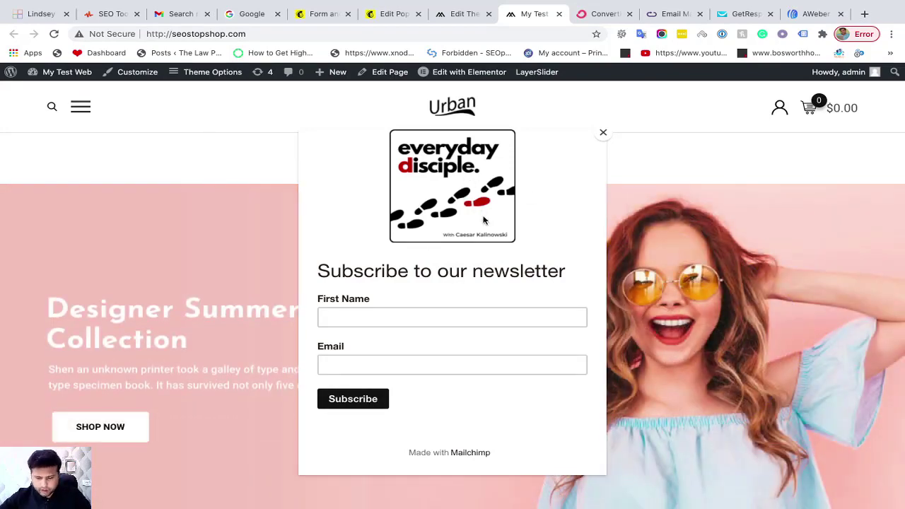
# Subscribe through the site pop-up with a test first name and e-mail, then close the thanks message
pyautogui.click(413, 316)
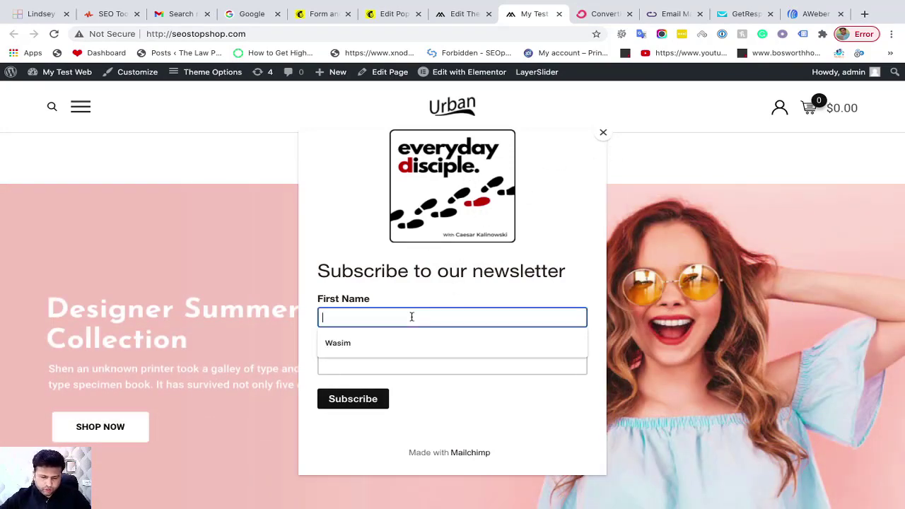
pyautogui.click(377, 342)
pyautogui.click(349, 365)
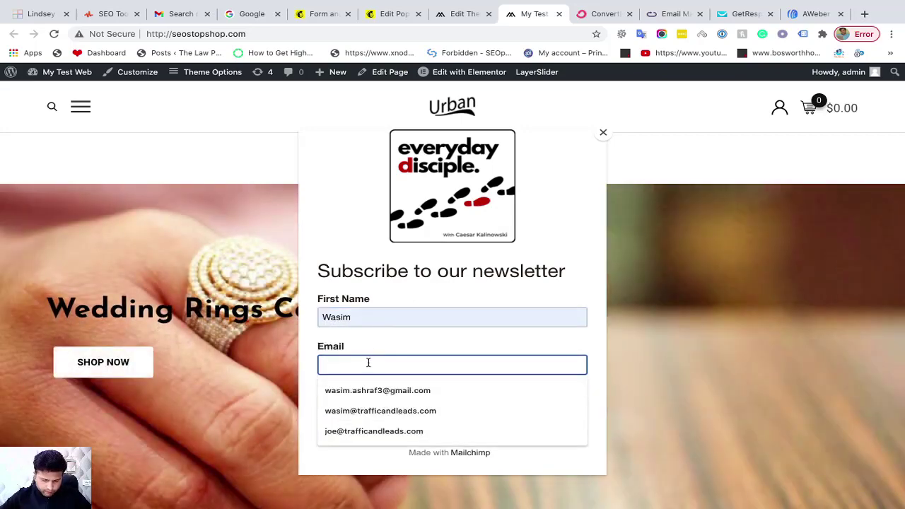
pyautogui.write('was')
pyautogui.press('BackSpace')
pyautogui.press('BackSpace')
pyautogui.press('BackSpace')
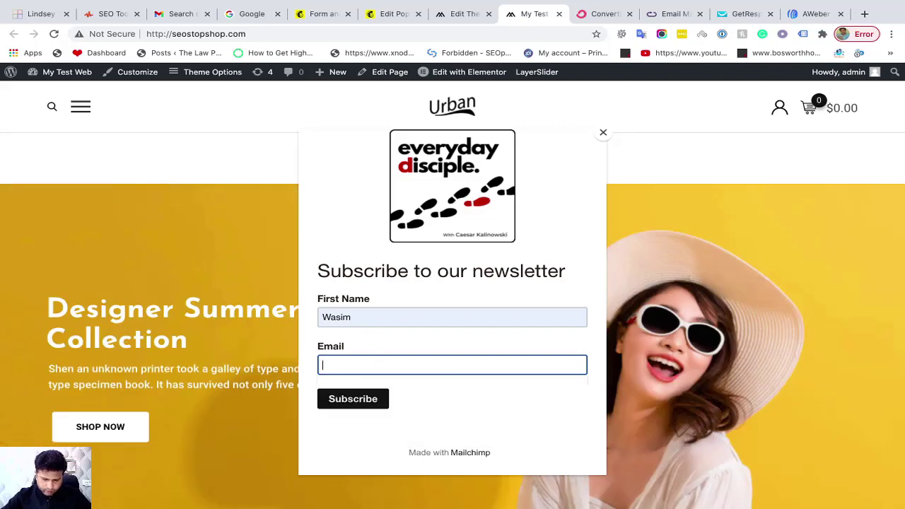
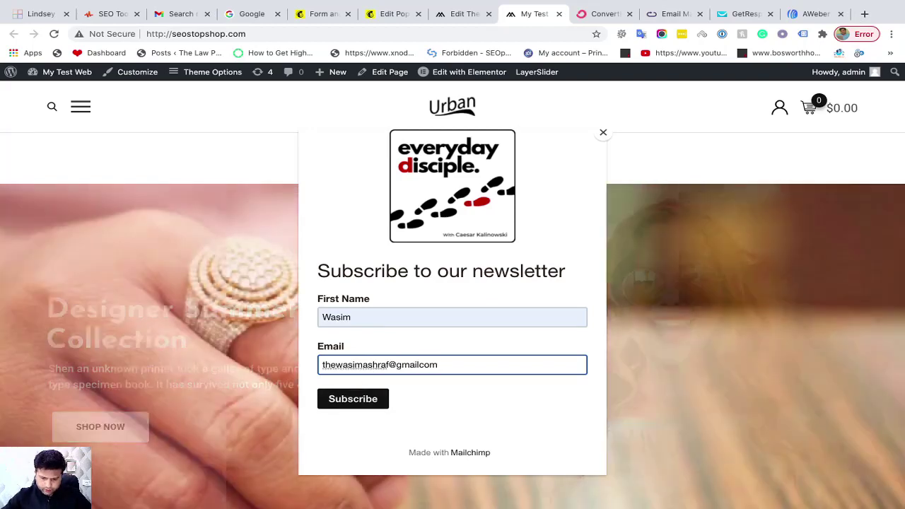
pyautogui.click(422, 364)
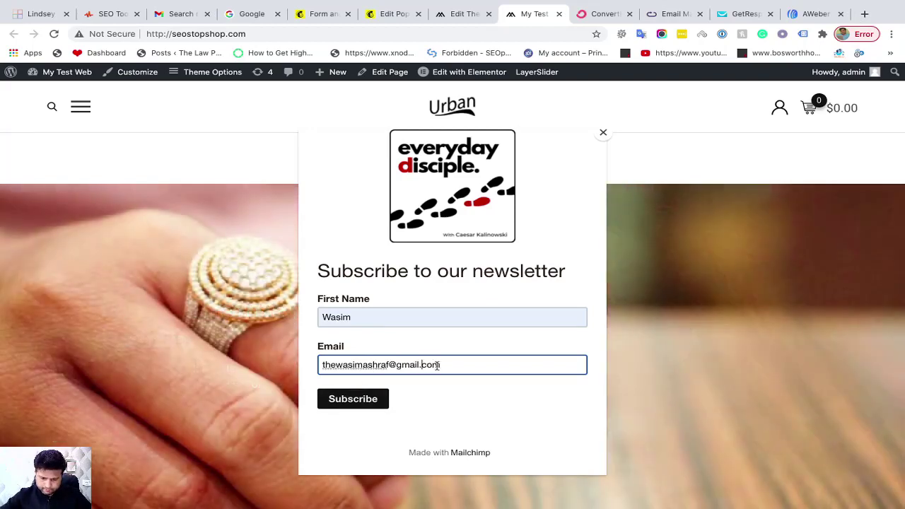
pyautogui.click(367, 400)
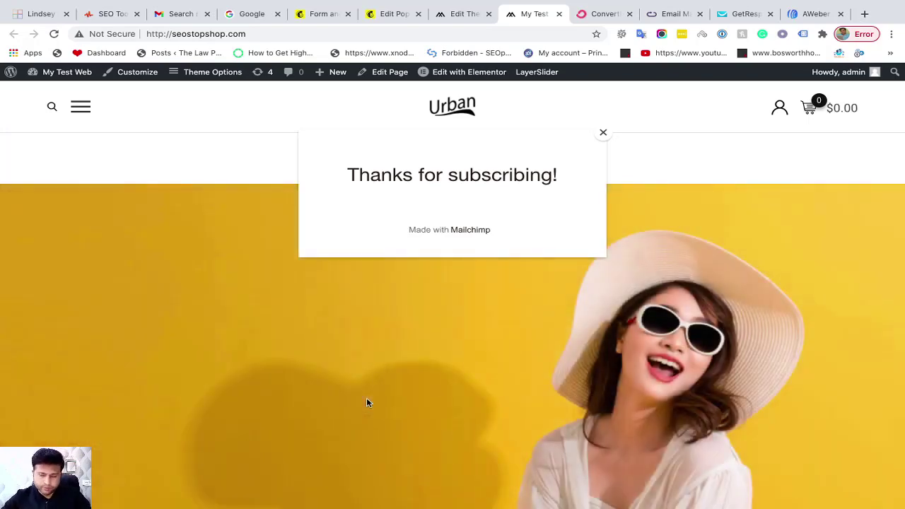
pyautogui.click(366, 403)
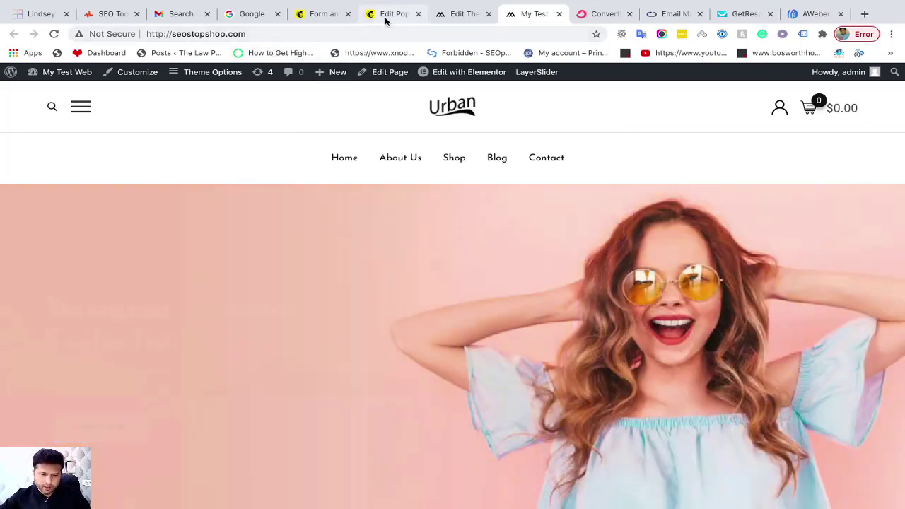
pyautogui.click(385, 14)
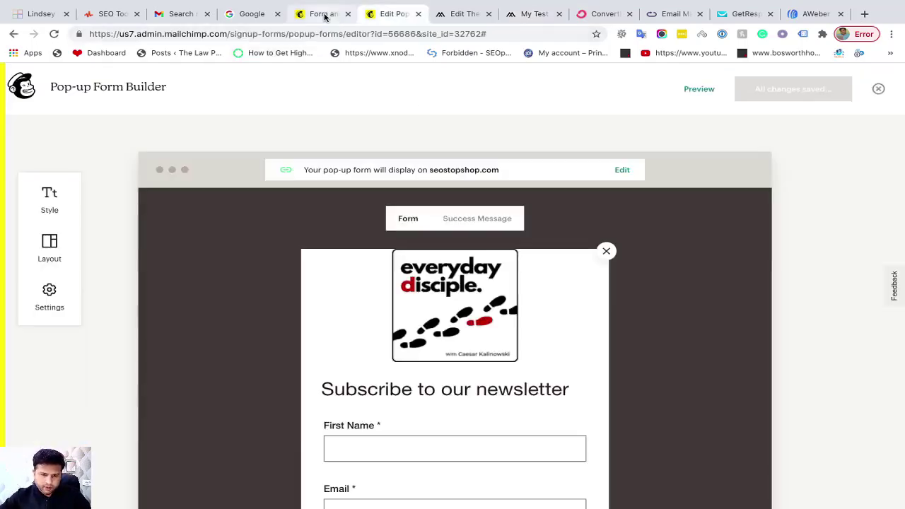
# View the Seo Stop Shop audience's All contacts, now 3 subscribers with the Popup Form signup
pyautogui.click(327, 15)
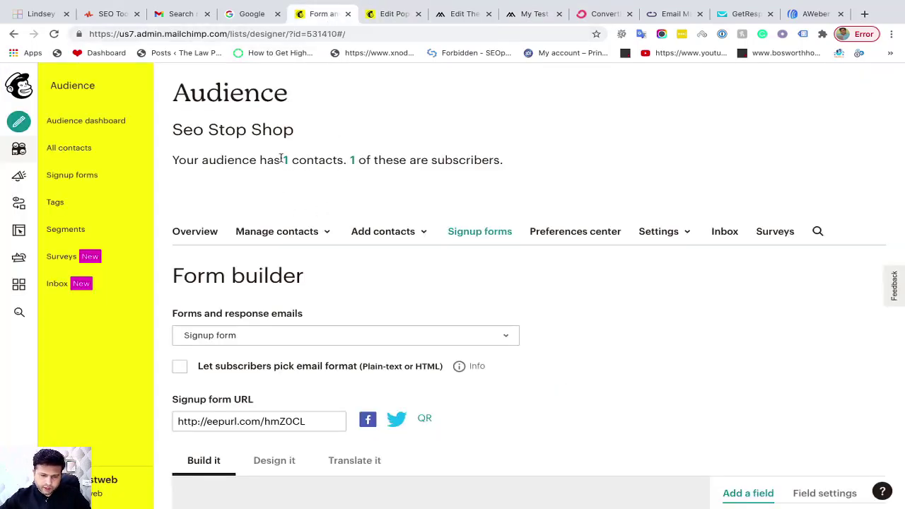
pyautogui.click(20, 149)
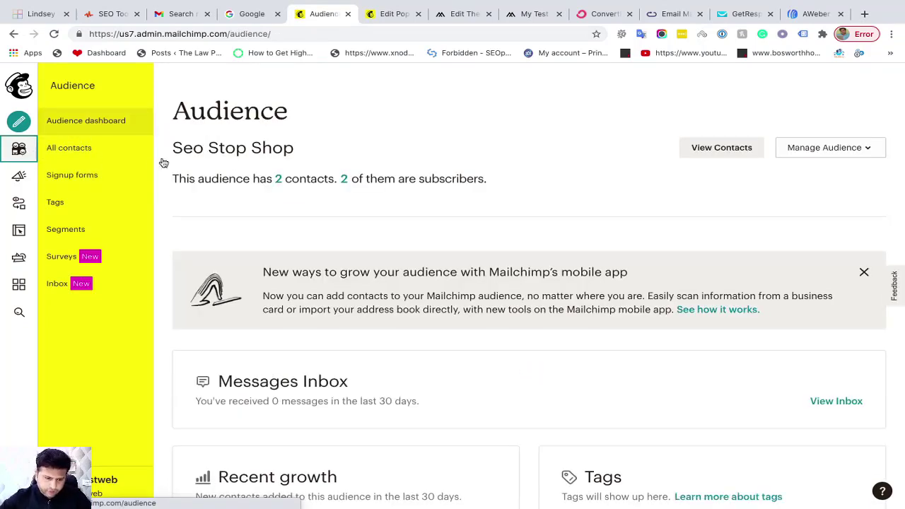
pyautogui.click(278, 180)
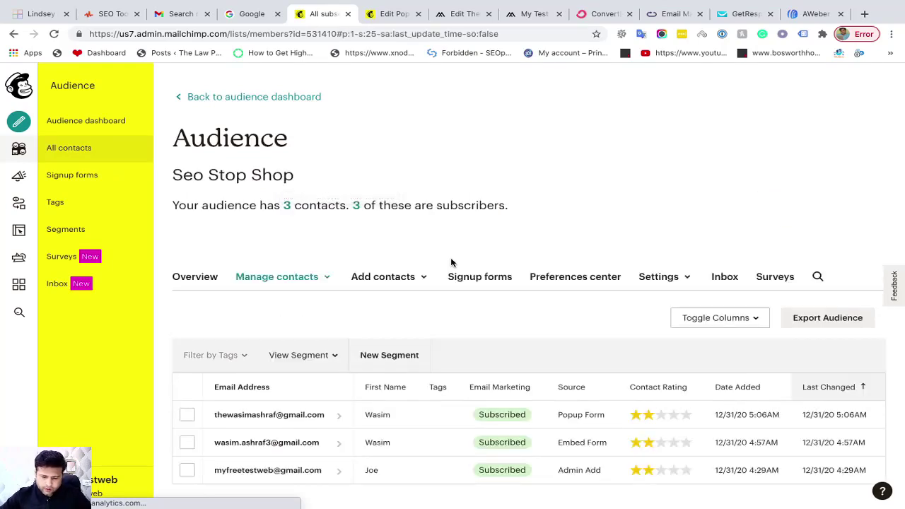
pyautogui.scroll(-1, 448, 261)
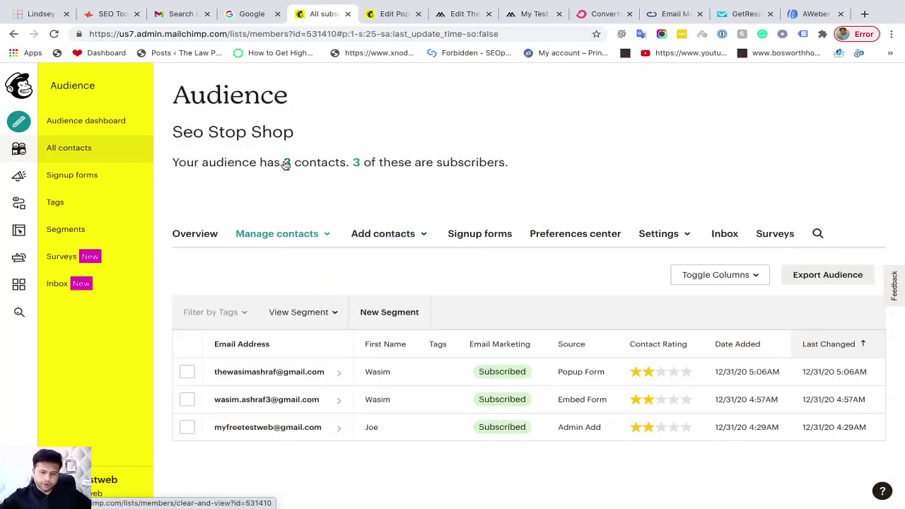
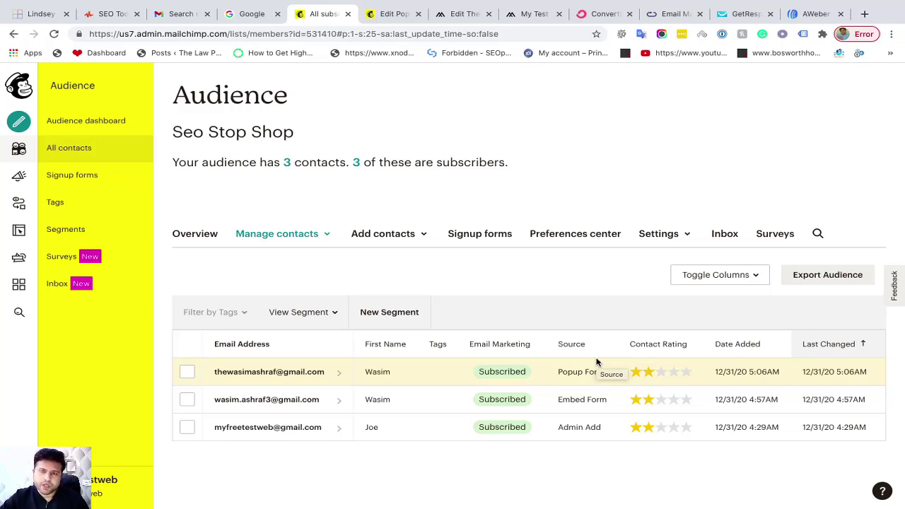
# Glance at the Google and pop-up builder tabs, then go from the contacts list to Integrations
pyautogui.click(251, 17)
pyautogui.click(384, 15)
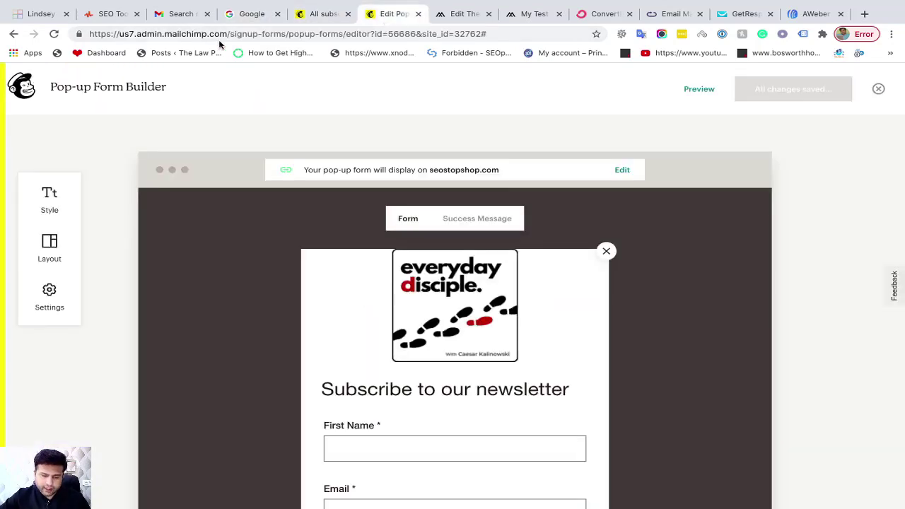
pyautogui.click(322, 14)
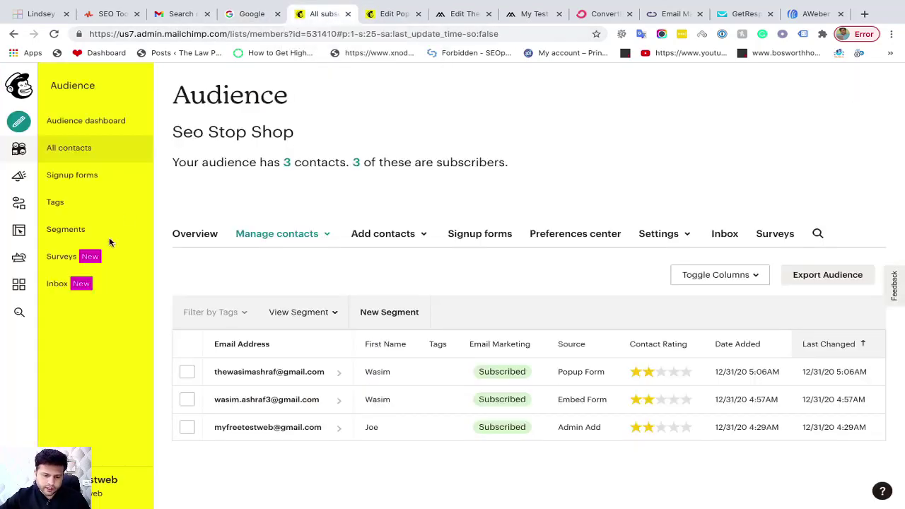
pyautogui.click(37, 293)
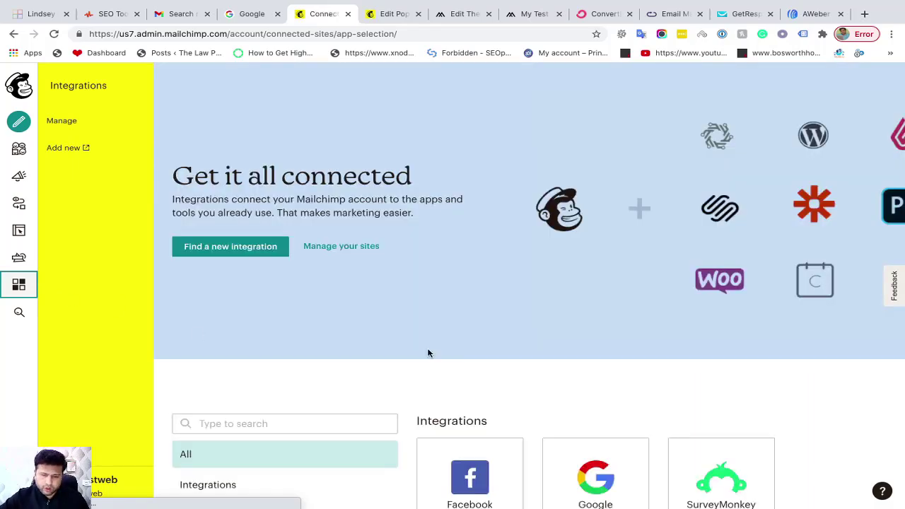
# Scroll the Integrations page to the E-commerce cards, ShopSync for Shopify through WooCommerce
pyautogui.scroll(-5, 429, 353)
pyautogui.scroll(-6, 429, 354)
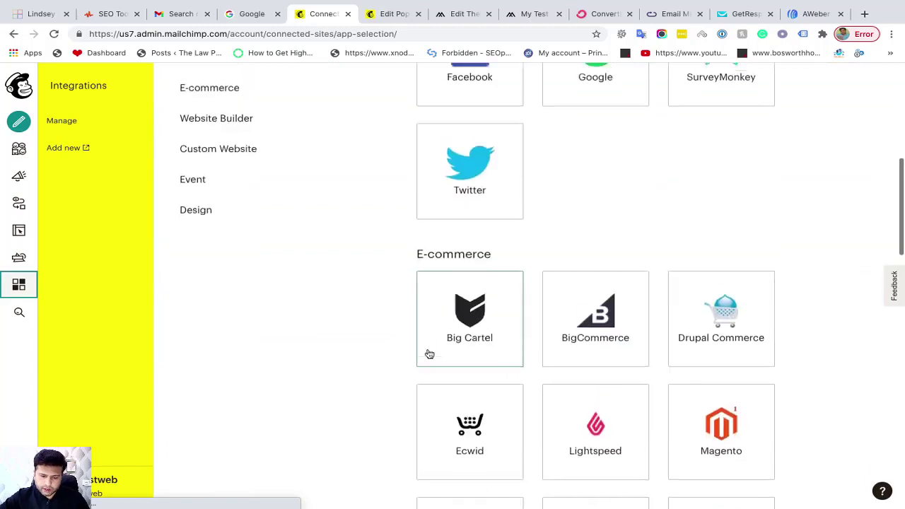
pyautogui.scroll(1, 429, 353)
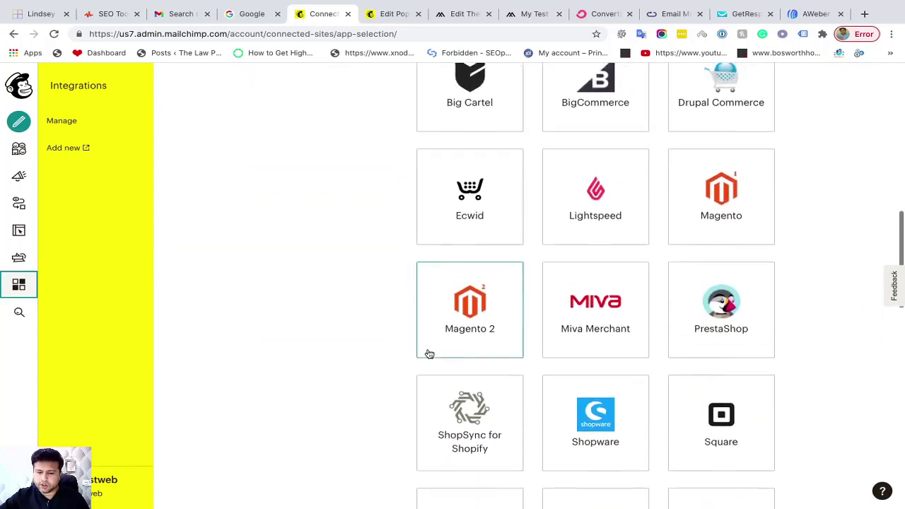
pyautogui.scroll(-4, 809, 251)
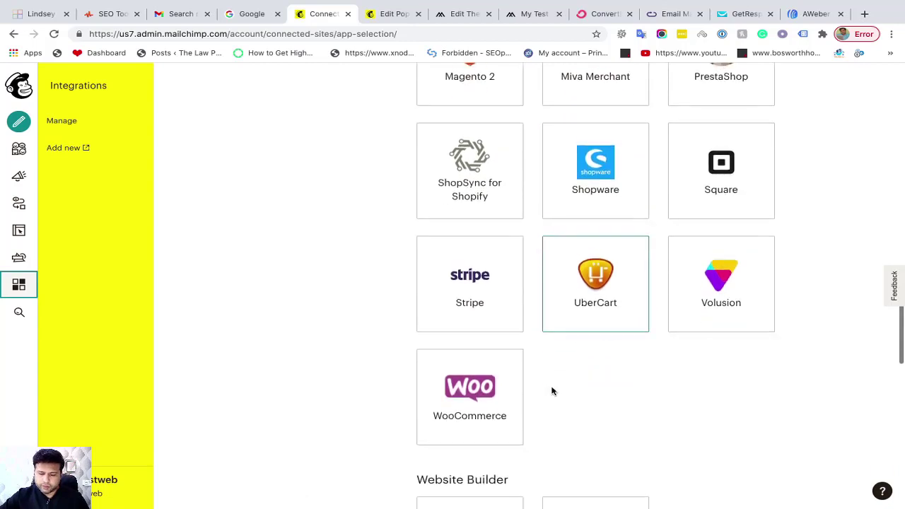
pyautogui.scroll(-2, 551, 389)
pyautogui.scroll(1, 552, 390)
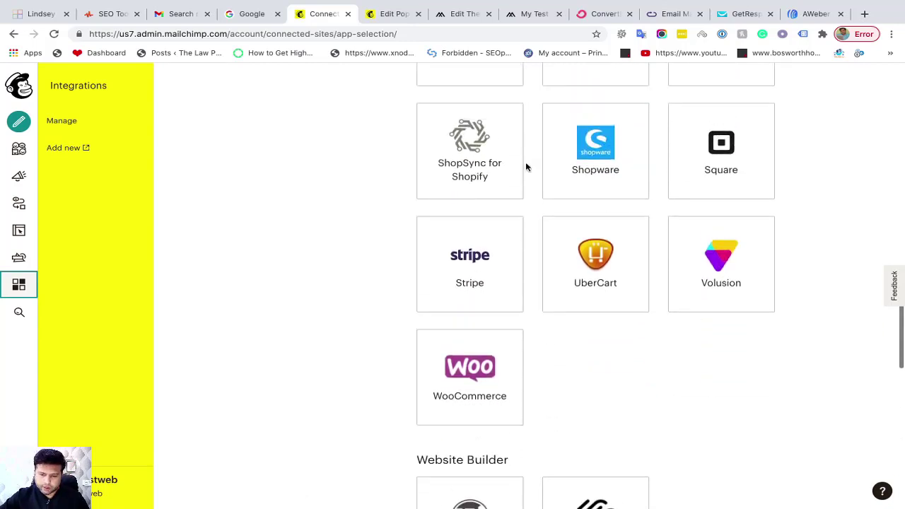
# Open the ShopSync for Shopify integration details and select its heading
pyautogui.click(483, 168)
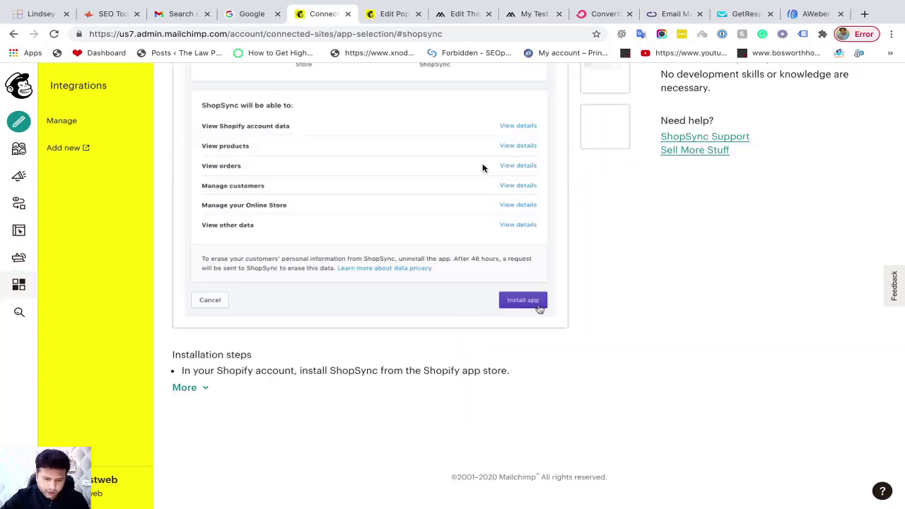
pyautogui.scroll(3, 484, 169)
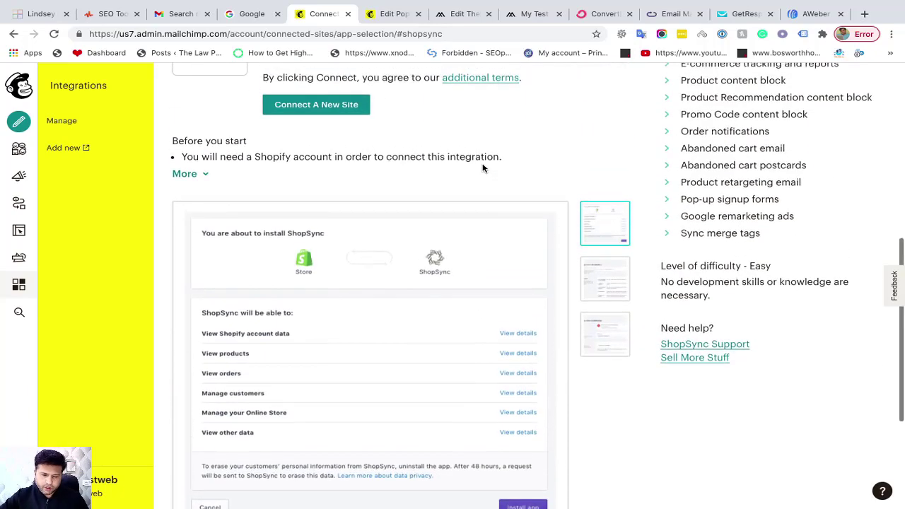
pyautogui.scroll(2, 449, 177)
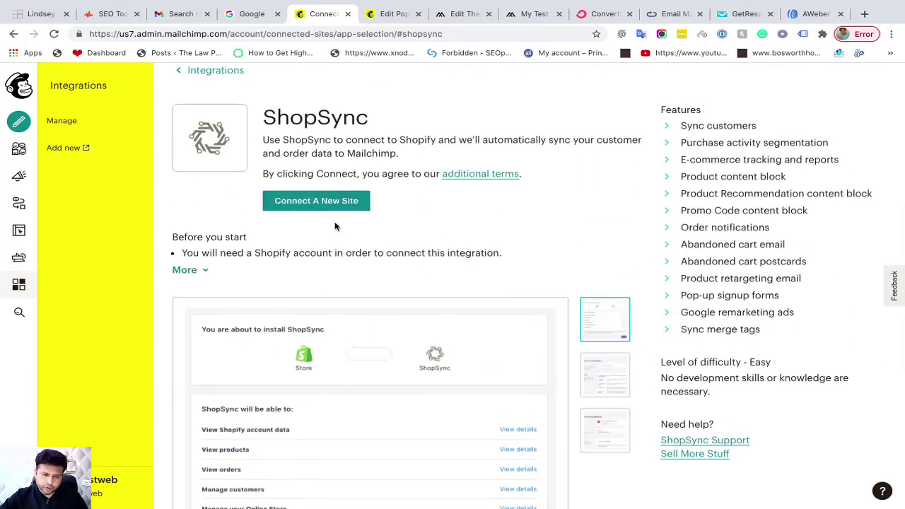
pyautogui.doubleClick(286, 119)
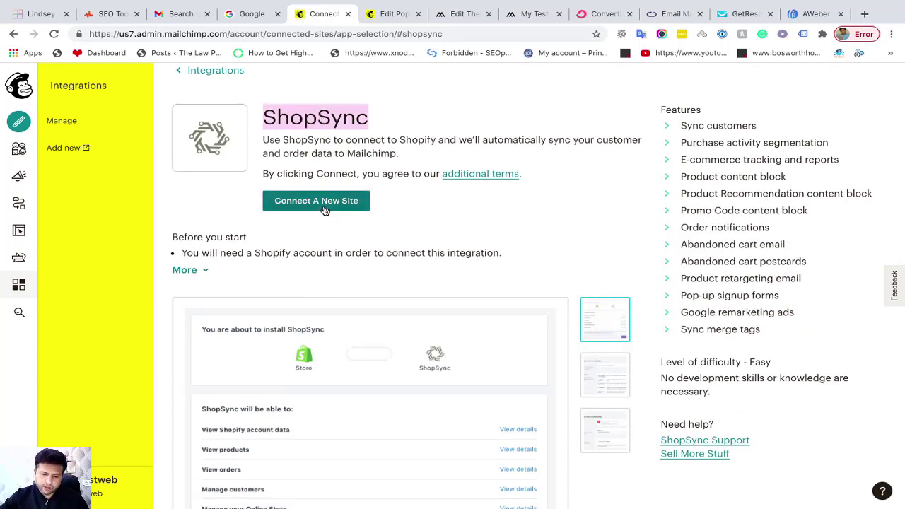
pyautogui.scroll(-4, 324, 211)
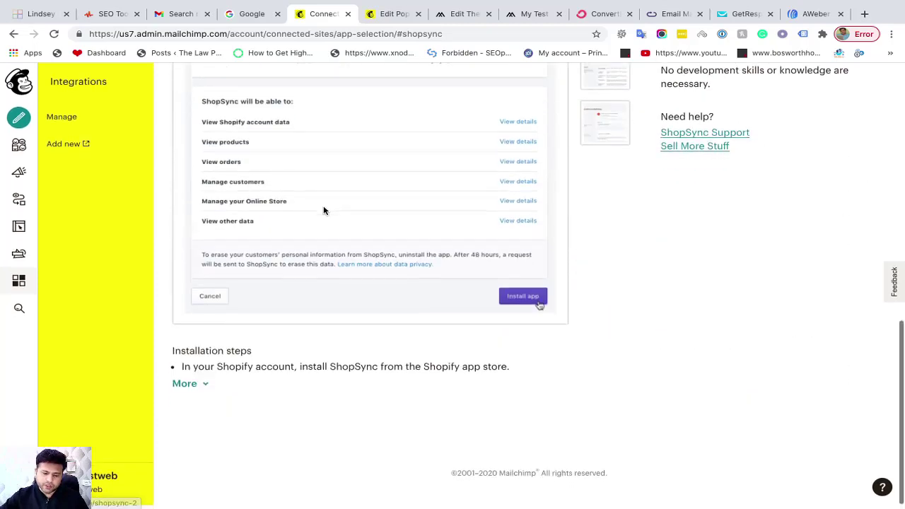
# Expand the full ShopSync installation steps and view the second and connected-store preview screenshots
pyautogui.click(197, 393)
pyautogui.scroll(-1, 304, 358)
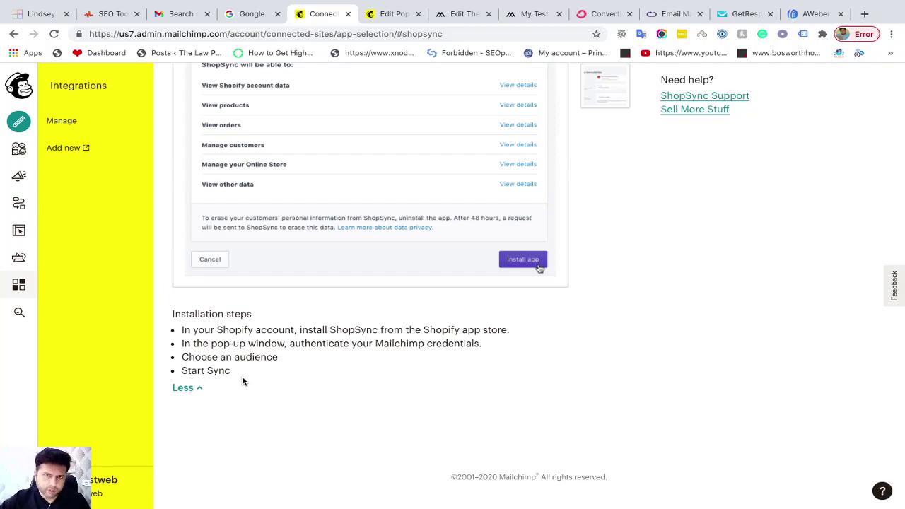
pyautogui.scroll(8, 396, 356)
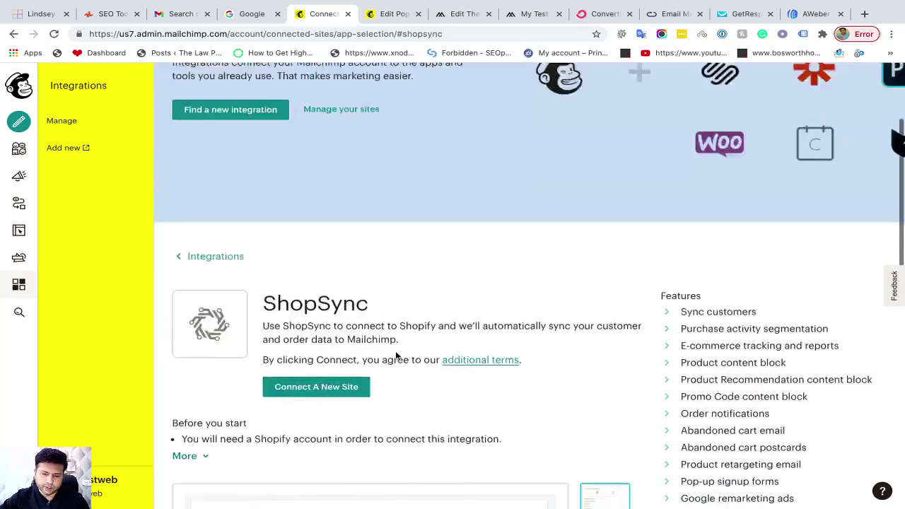
pyautogui.scroll(-4, 396, 356)
pyautogui.scroll(-1, 583, 247)
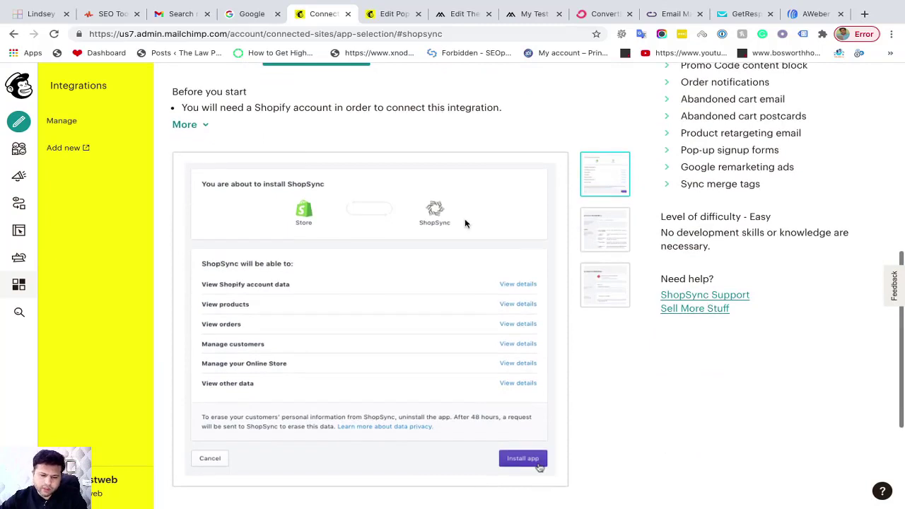
pyautogui.click(612, 223)
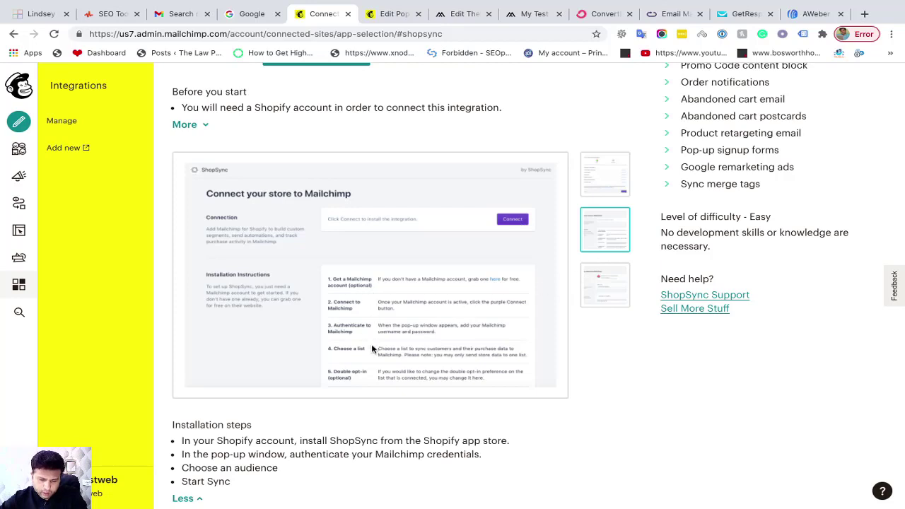
pyautogui.click(602, 292)
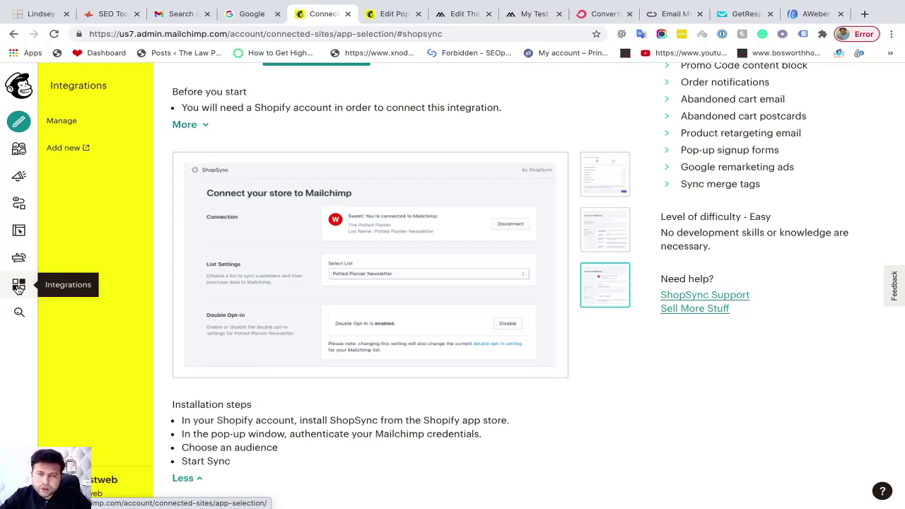
# Return to the main Integrations list and scroll through it
pyautogui.click(18, 287)
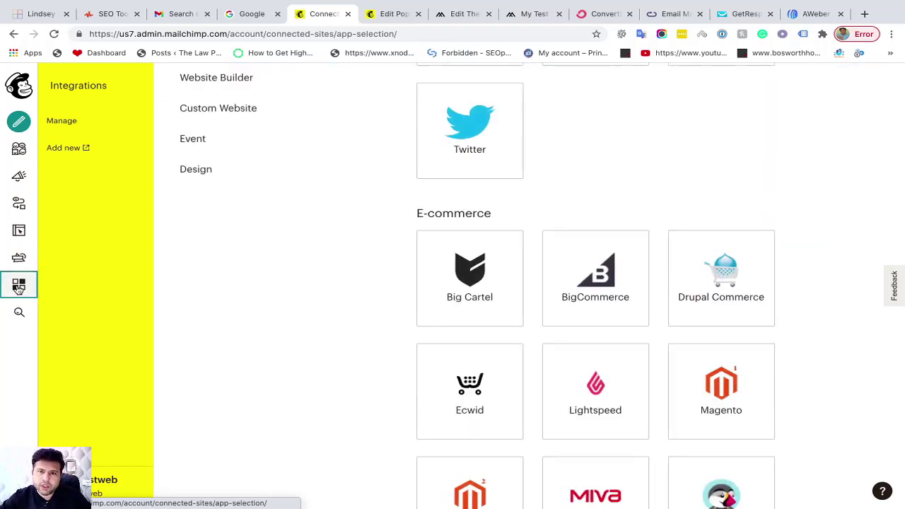
pyautogui.scroll(-3, 256, 350)
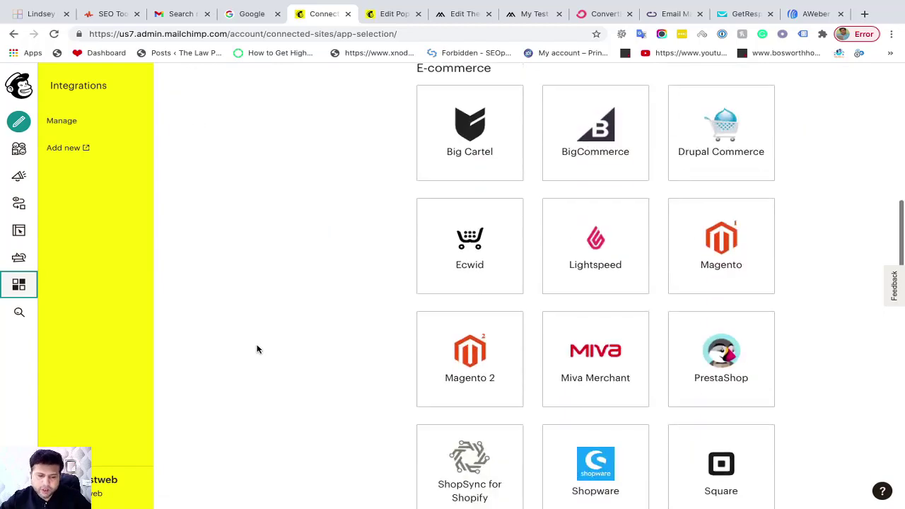
pyautogui.scroll(-2, 256, 350)
pyautogui.scroll(10, 256, 349)
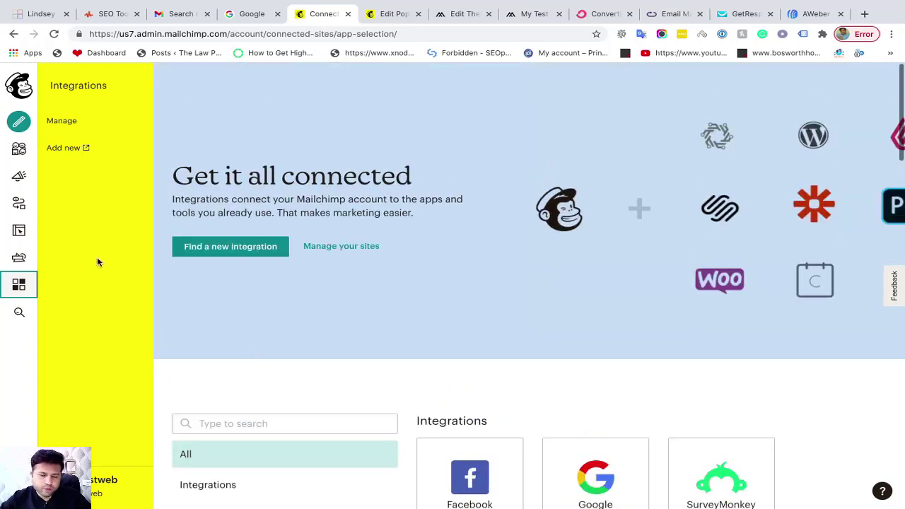
# Check the Seo Stop Shop audience's All contacts, then open its Signup forms page
pyautogui.click(21, 153)
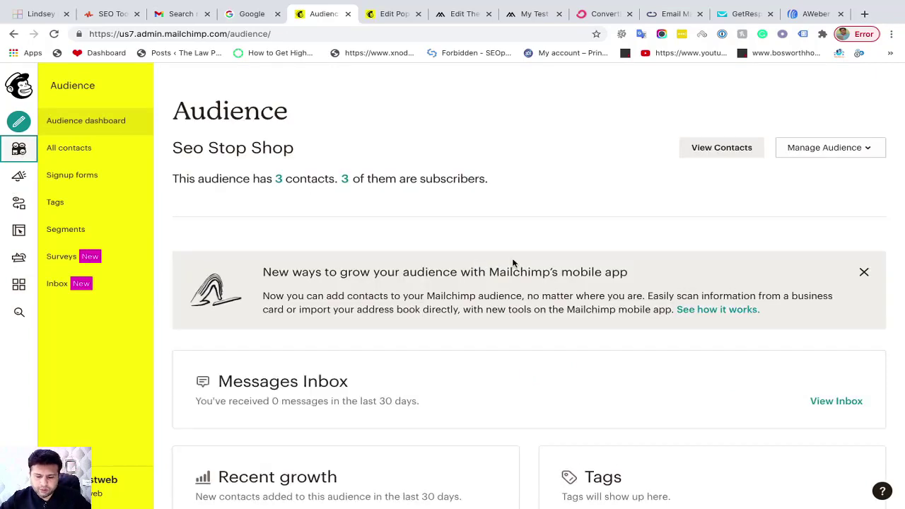
pyautogui.scroll(-3, 511, 263)
pyautogui.scroll(3, 512, 263)
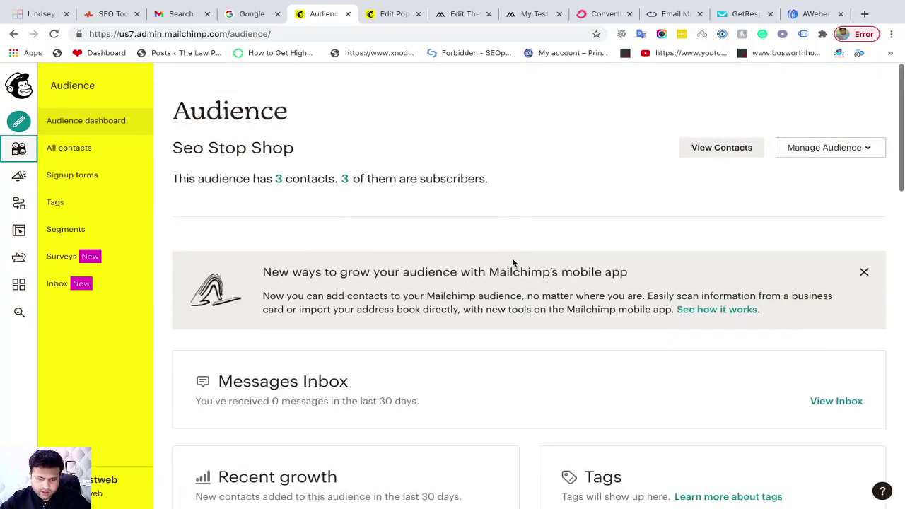
pyautogui.click(87, 157)
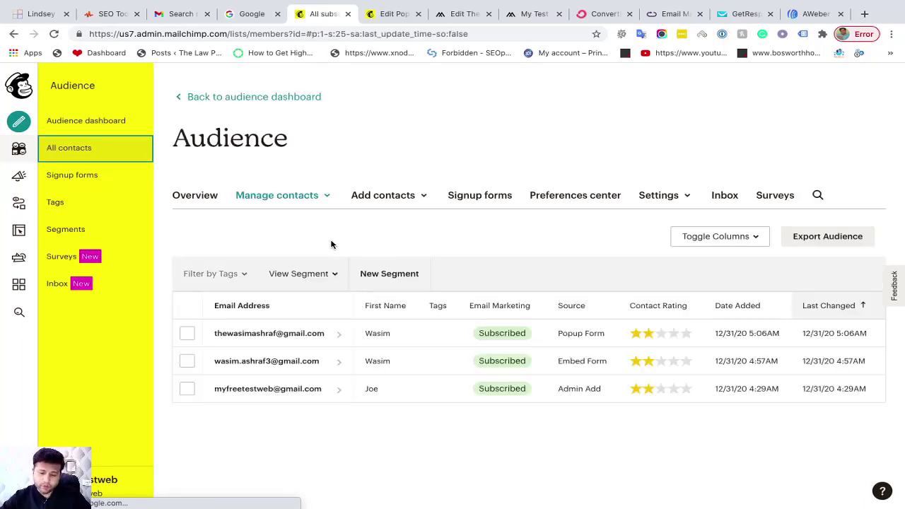
pyautogui.click(488, 280)
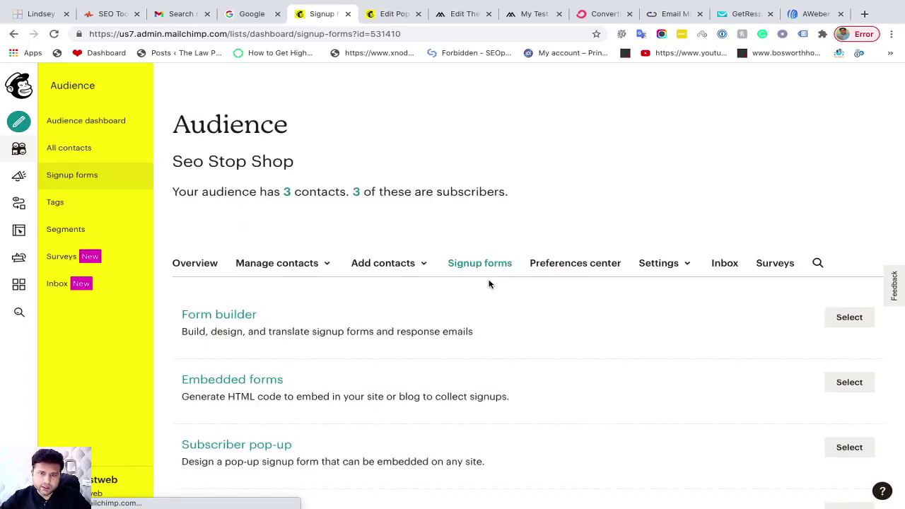
# Scroll down the Signup forms page to reveal Contact Form and Form integrations
pyautogui.scroll(-3, 555, 314)
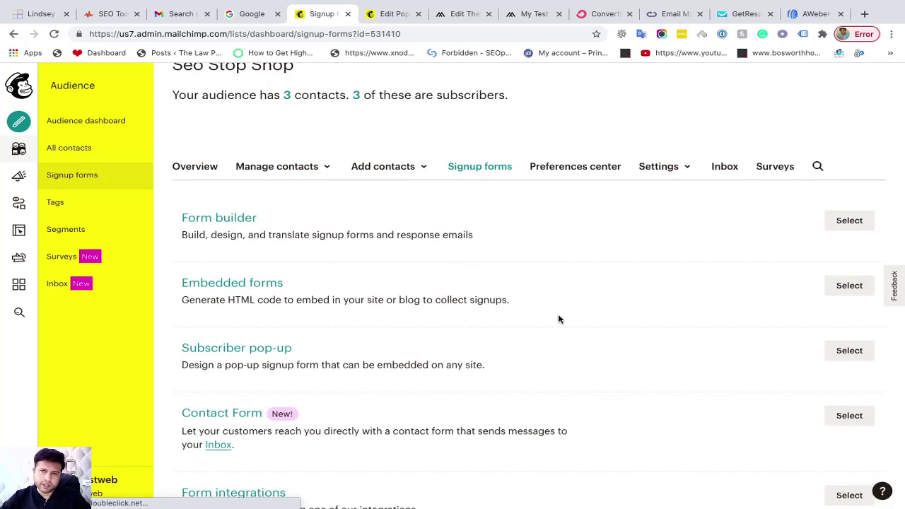
pyautogui.scroll(-1, 521, 356)
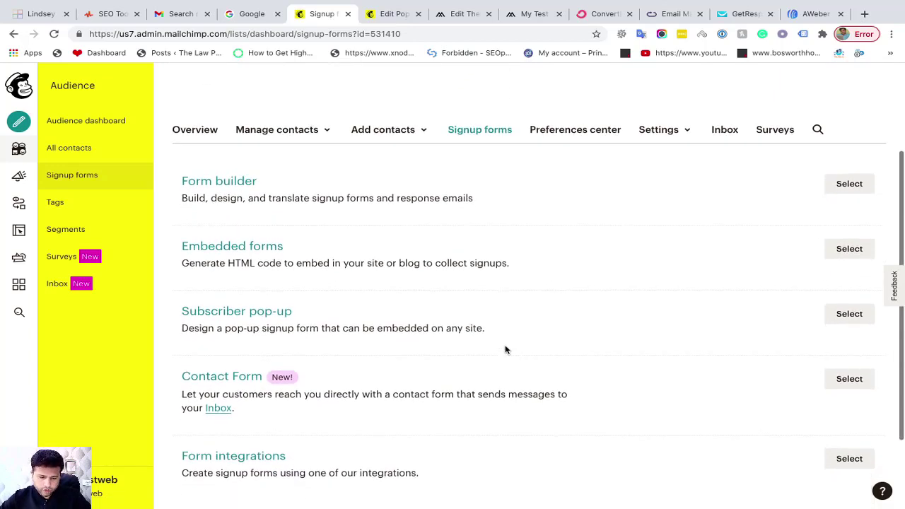